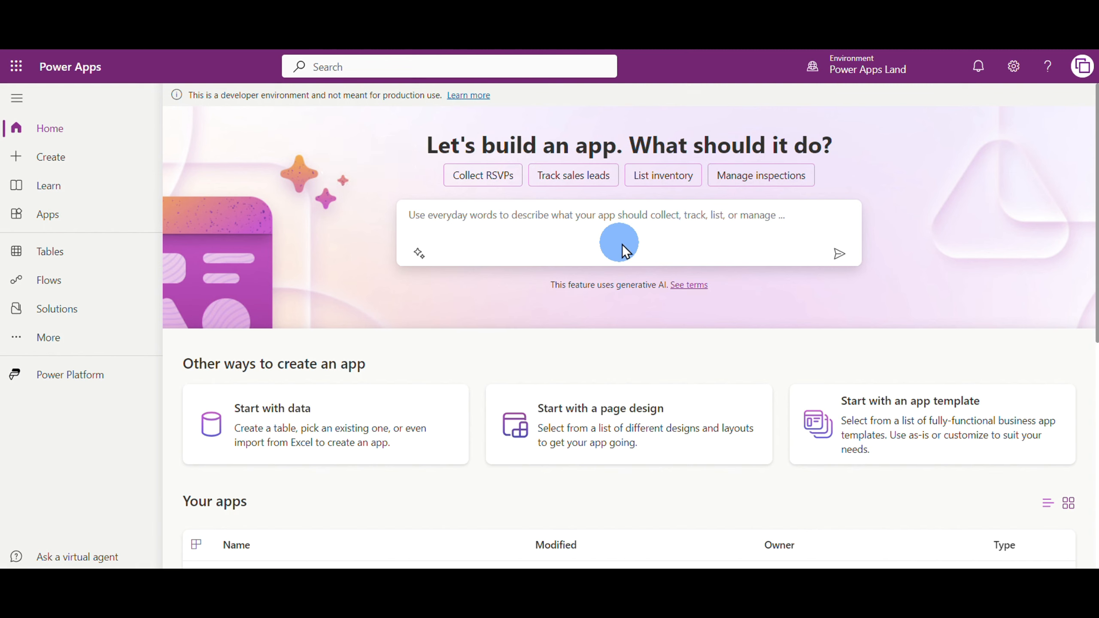
# Choose the Power Apps Land developer environment as the working environment
pyautogui.moveTo(879, 81)
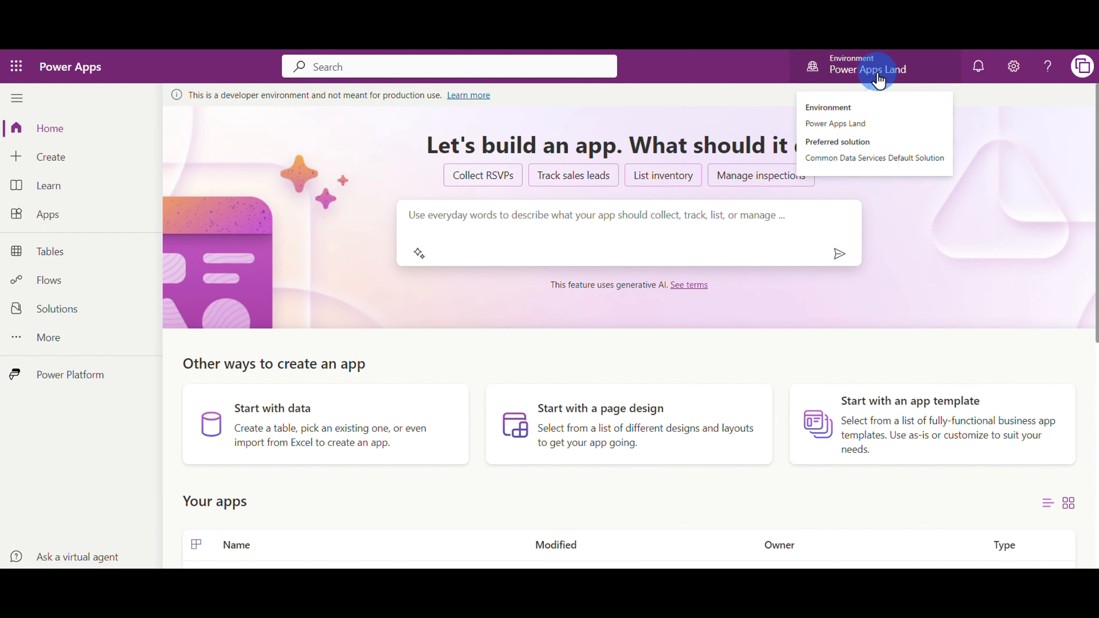
pyautogui.click(878, 80)
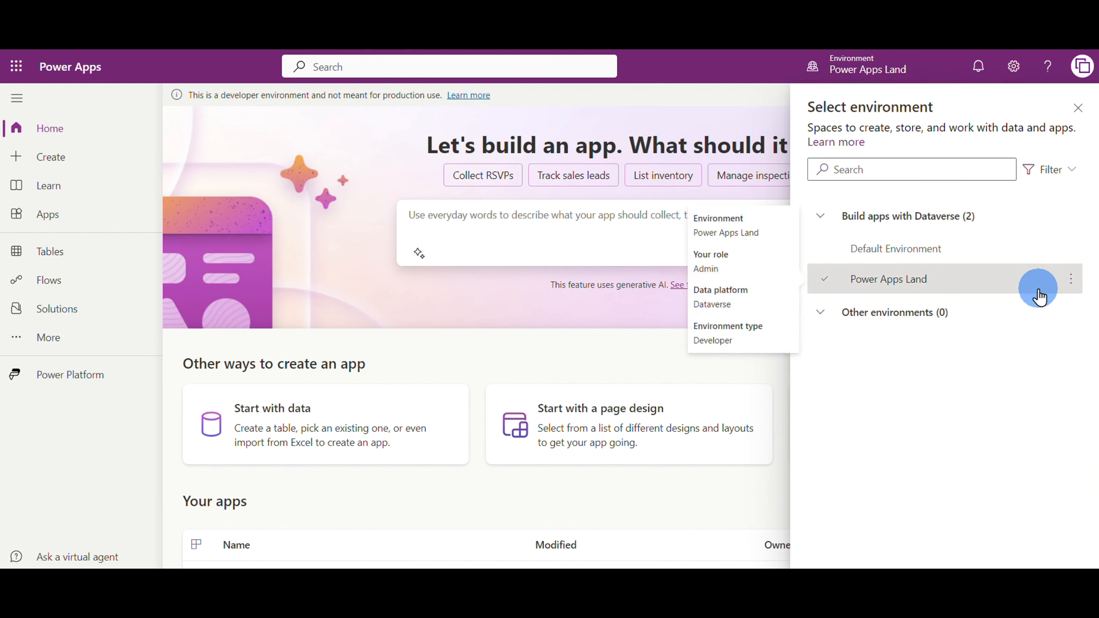
pyautogui.click(1007, 283)
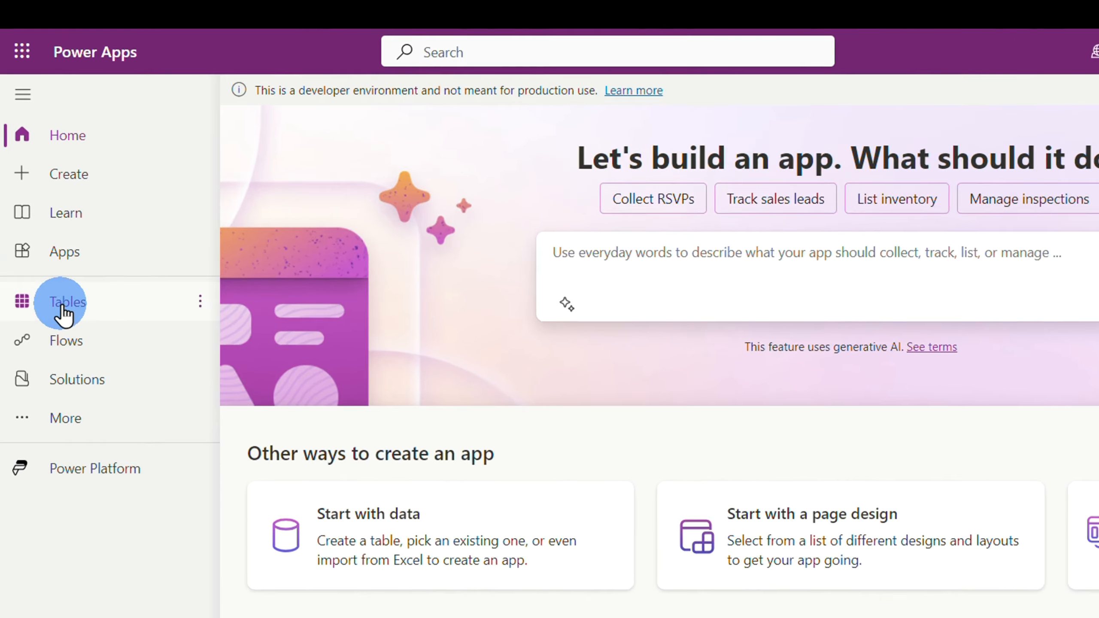
# Go to the environment's Dataverse tables and start building a new table with its own columns and data
pyautogui.click(63, 311)
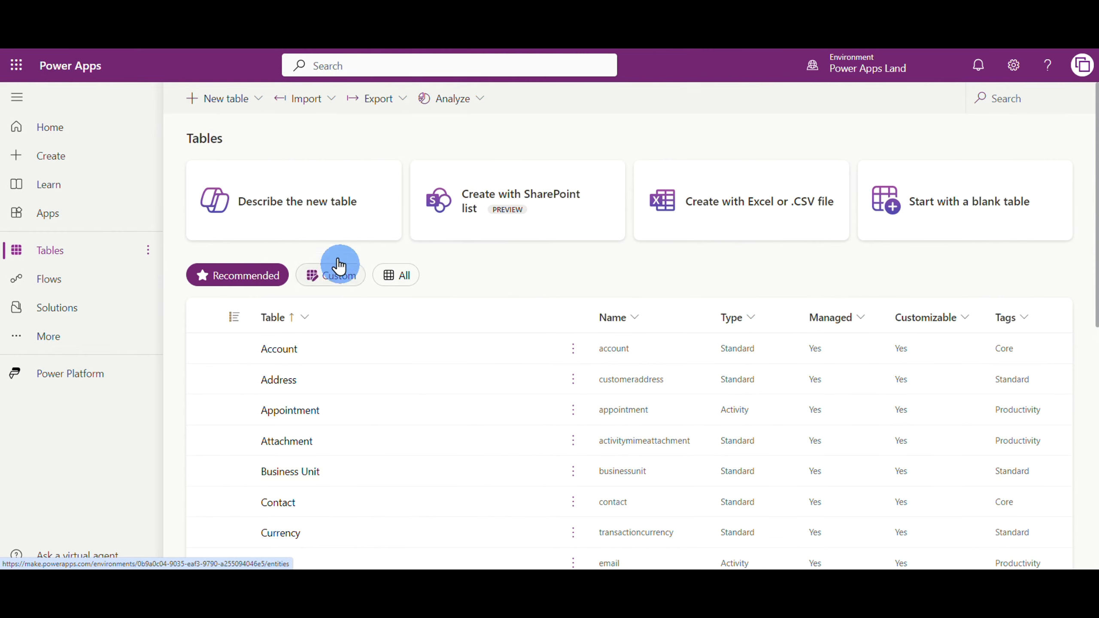
pyautogui.click(219, 106)
pyautogui.click(234, 155)
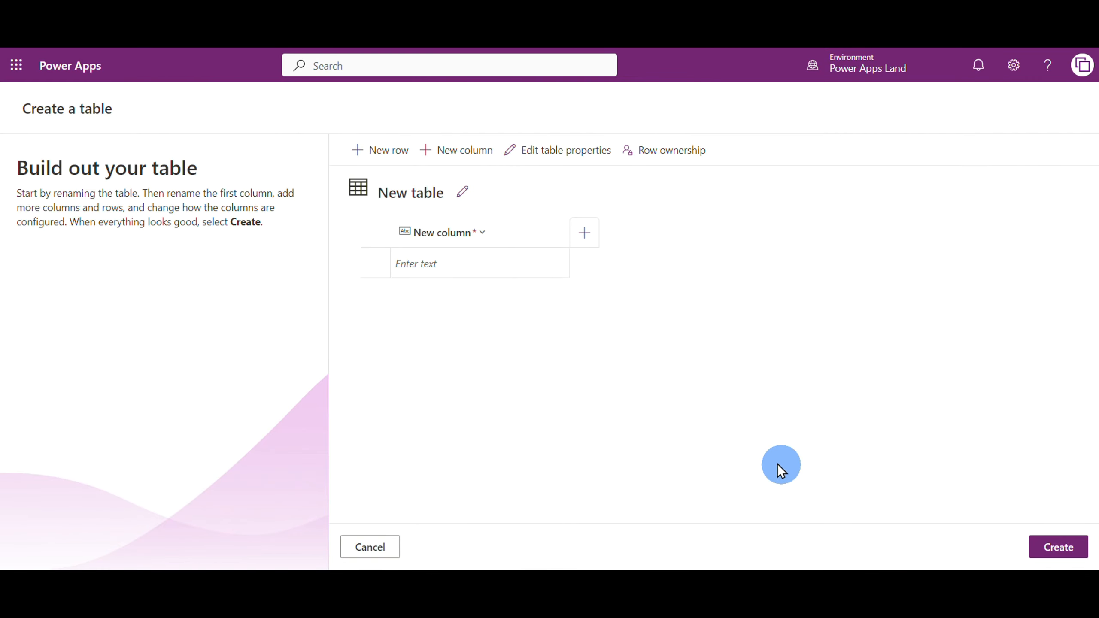
# Set the new table's display name to tableMyContact and save it
pyautogui.click(462, 191)
pyautogui.moveTo(601, 253); pyautogui.dragTo(468, 249)
pyautogui.write('table')
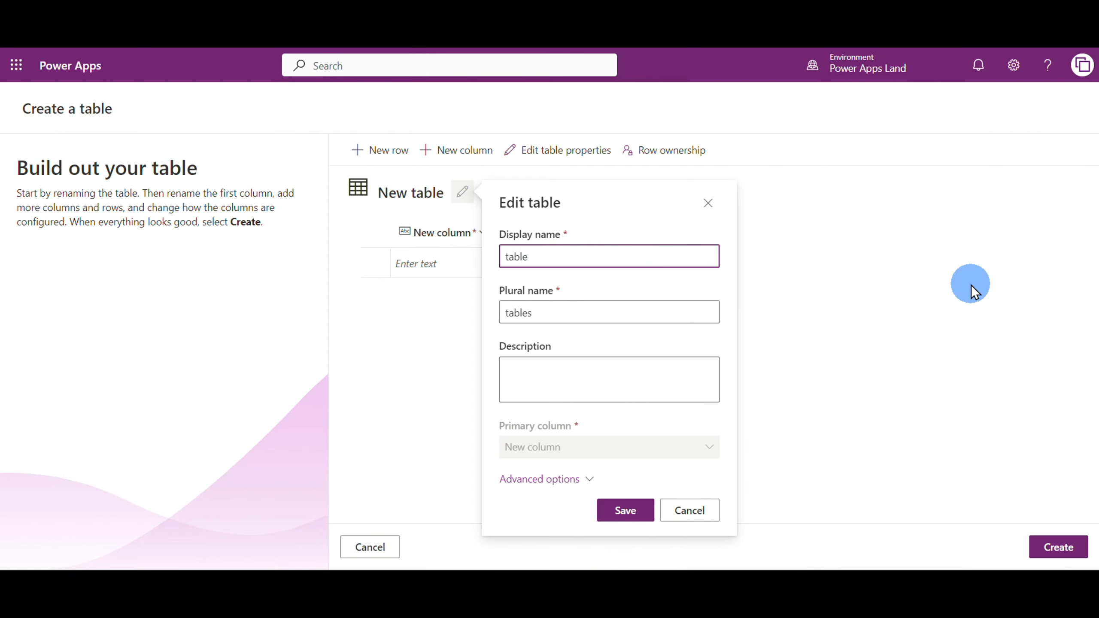
pyautogui.write('MyContact')
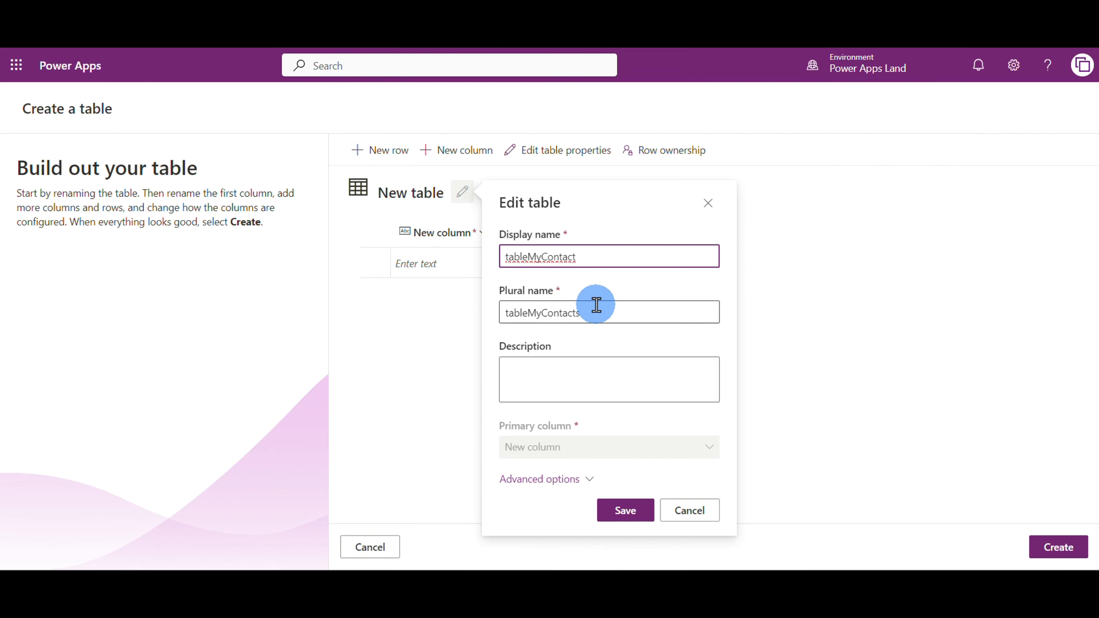
pyautogui.click(626, 511)
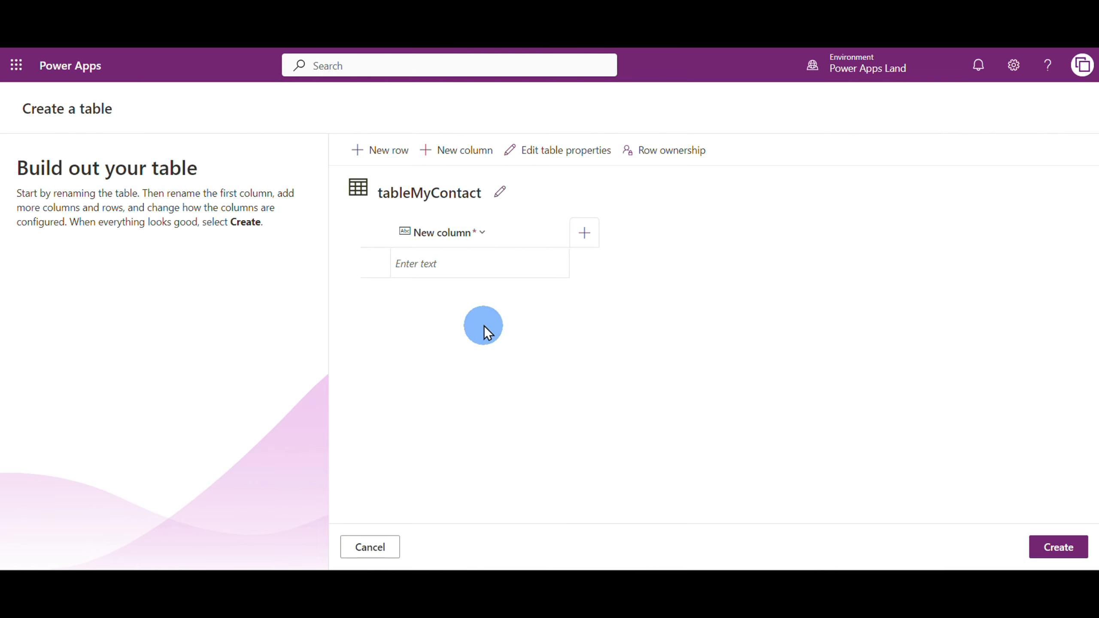
# Rename the table's first column as Name, keeping the data type as Single line of text
pyautogui.click(482, 241)
pyautogui.click(449, 260)
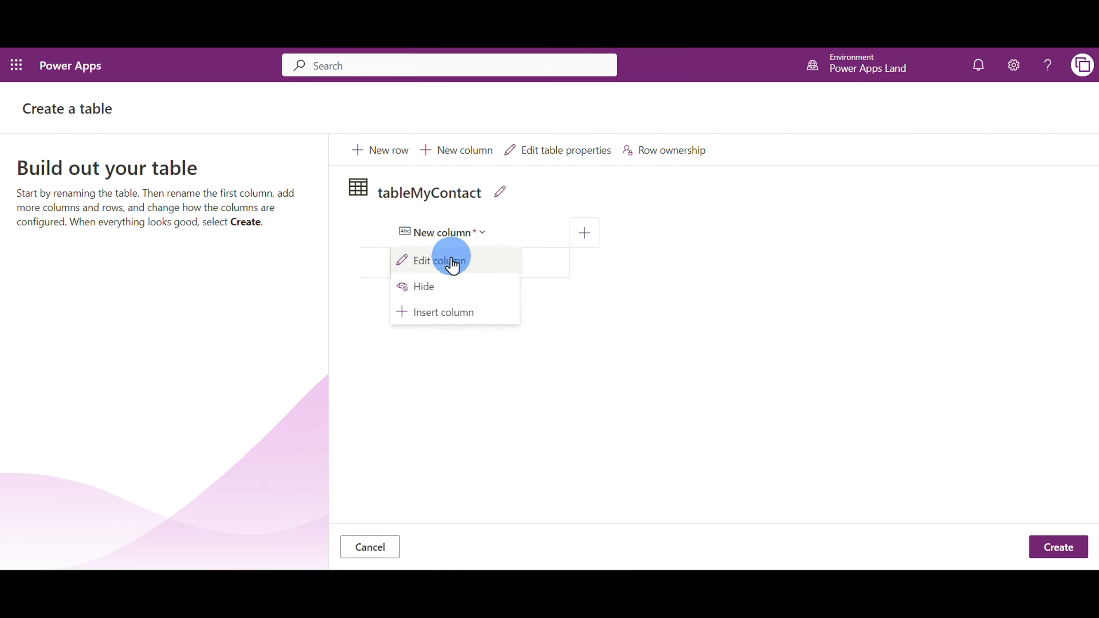
pyautogui.tripleClick(730, 294)
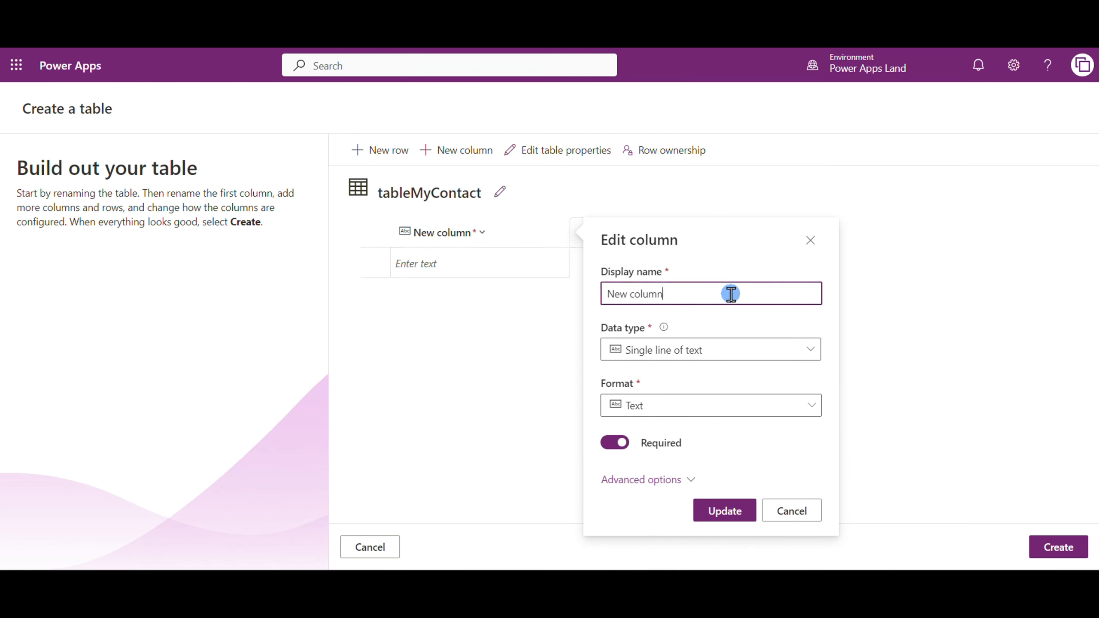
pyautogui.write('N')
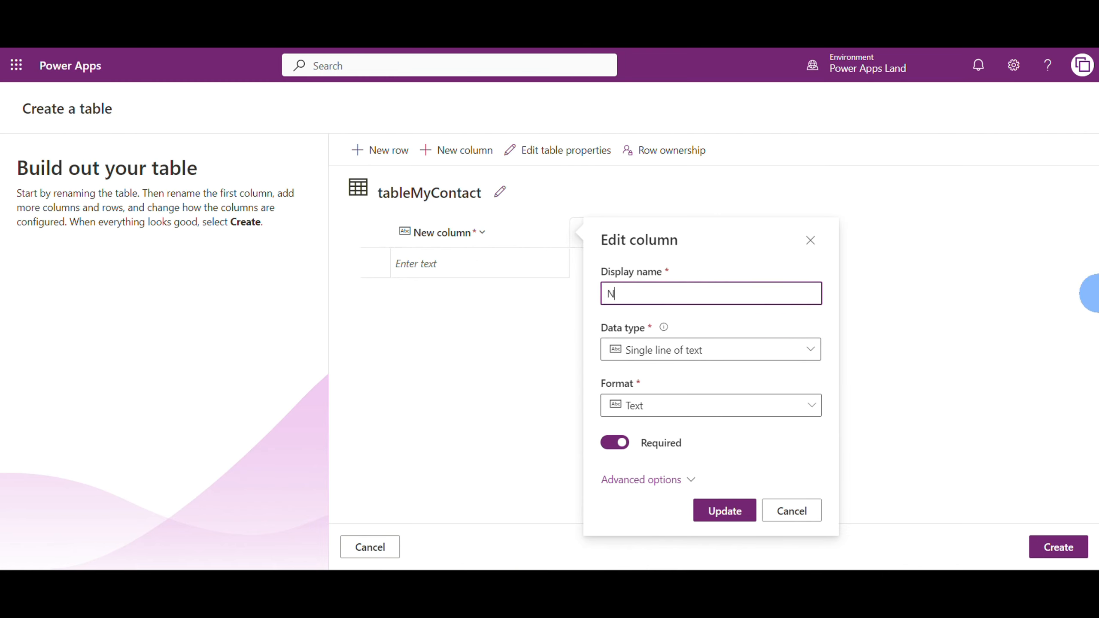
pyautogui.write('ame')
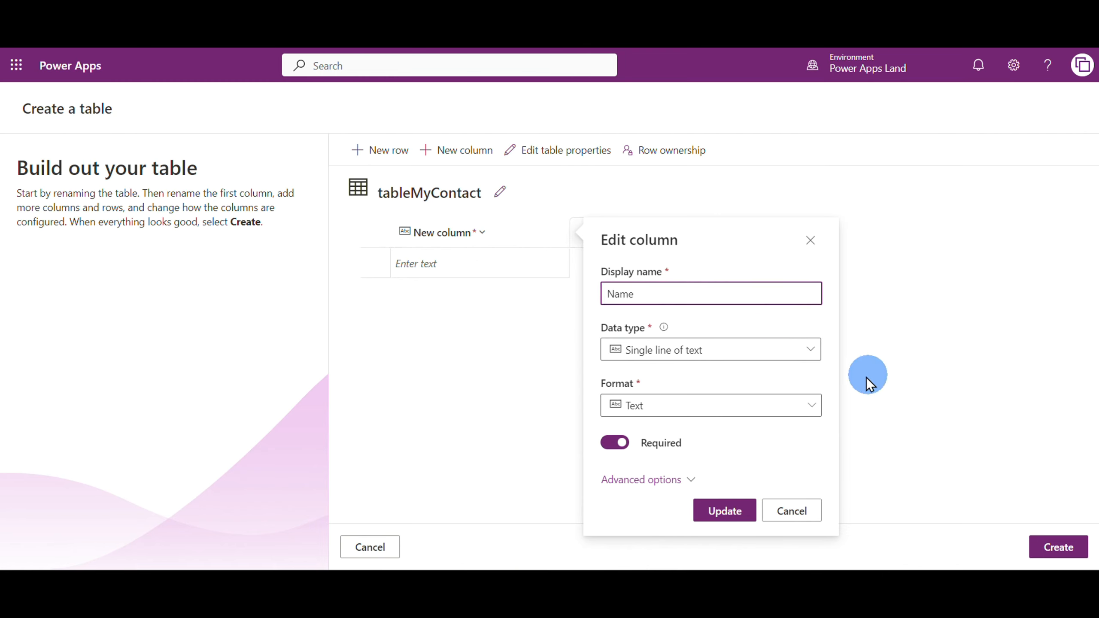
pyautogui.click(812, 354)
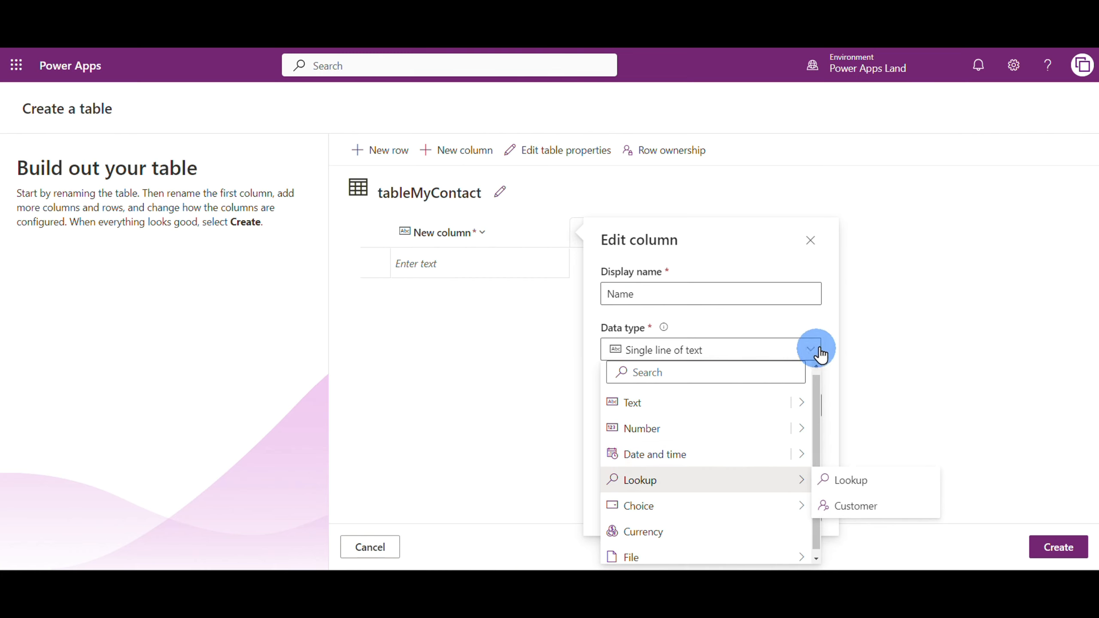
pyautogui.click(833, 326)
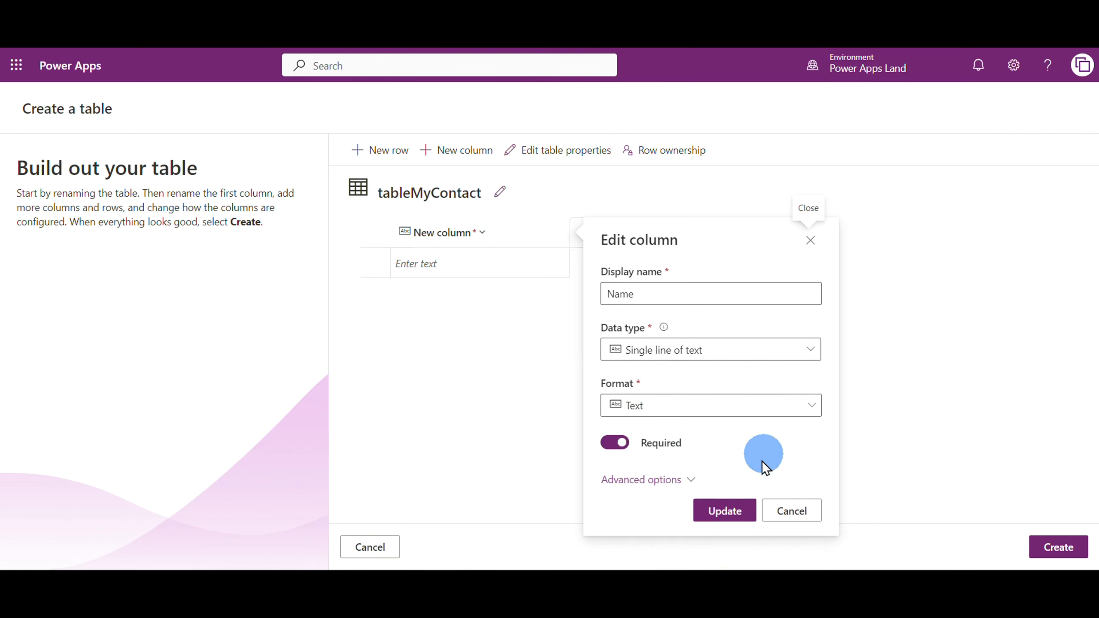
pyautogui.click(725, 515)
# Add a City column with the Single line of text data type
pyautogui.click(584, 234)
pyautogui.click(693, 298)
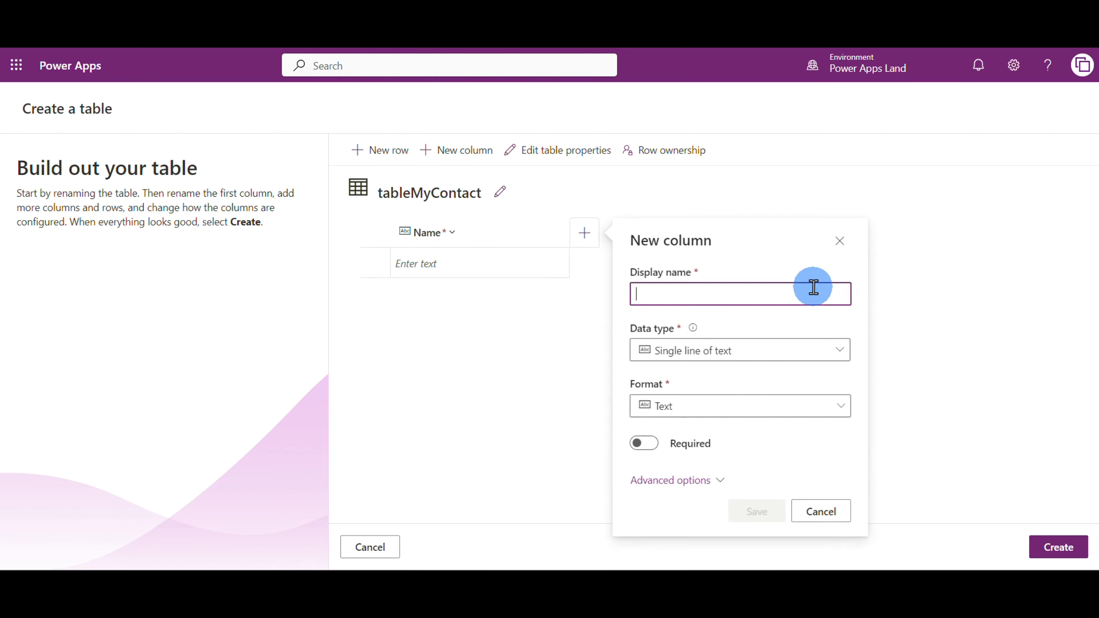
pyautogui.write('City')
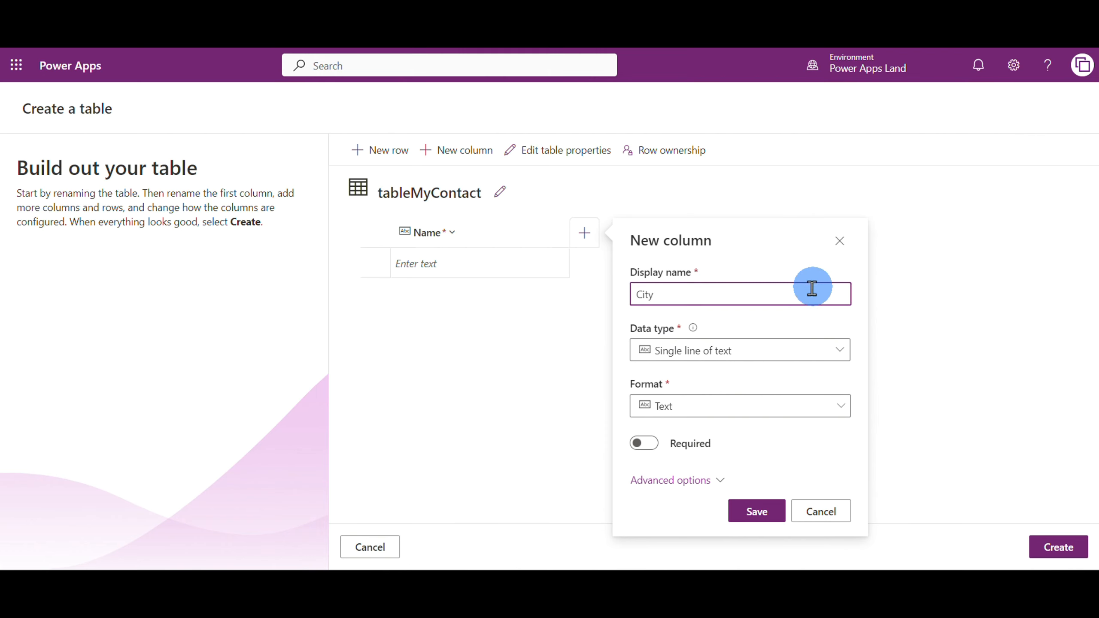
pyautogui.click(758, 512)
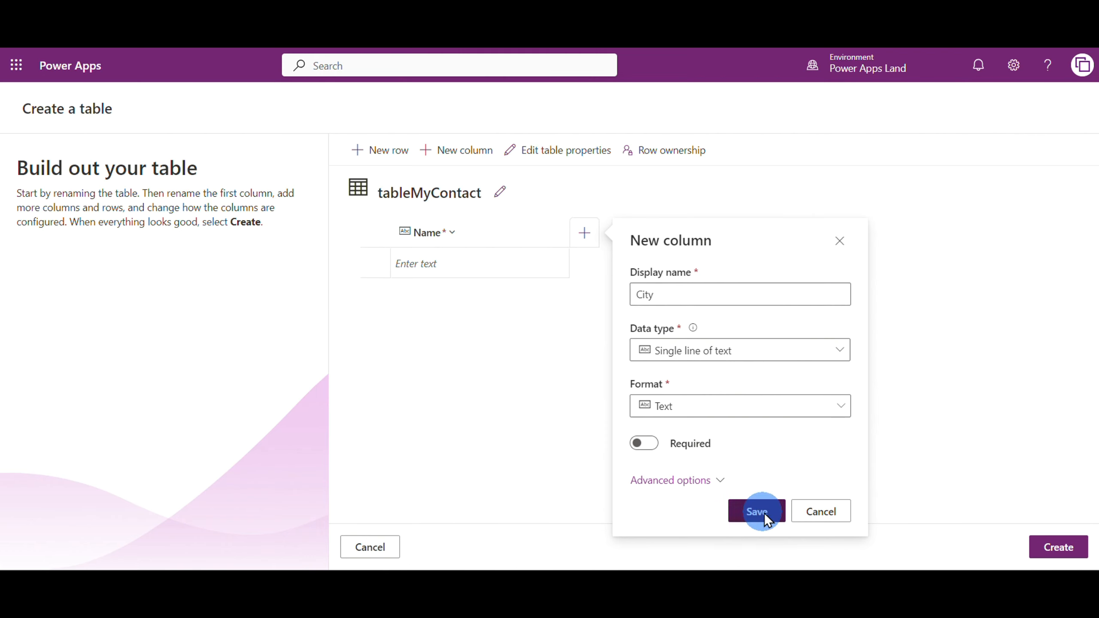
# Add a State column with the Single line of text data type
pyautogui.click(763, 236)
pyautogui.click(846, 292)
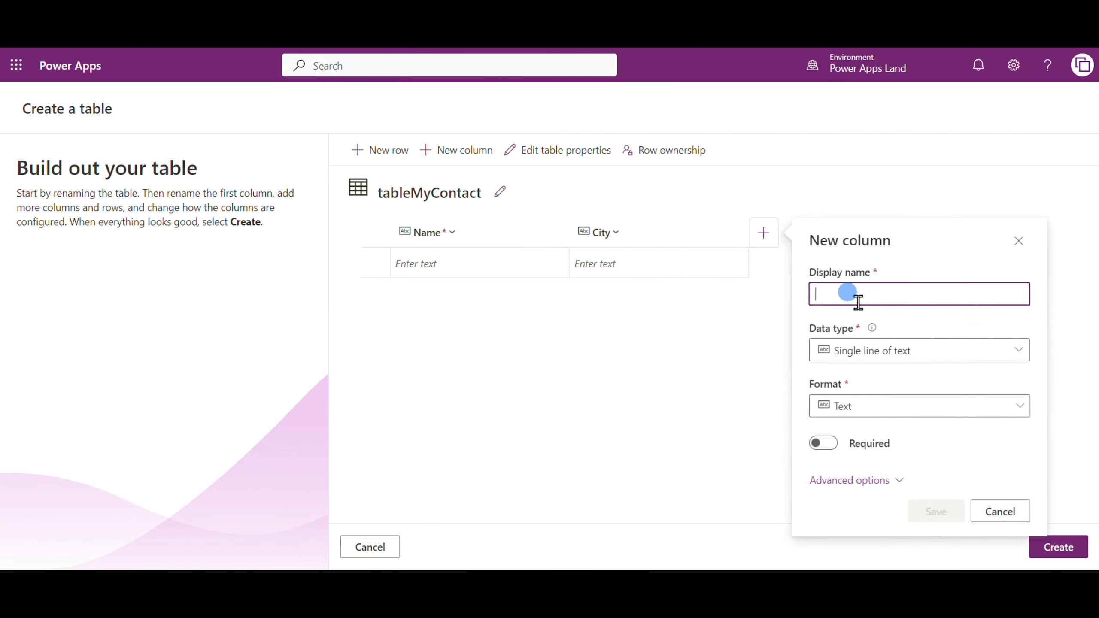
pyautogui.write('State')
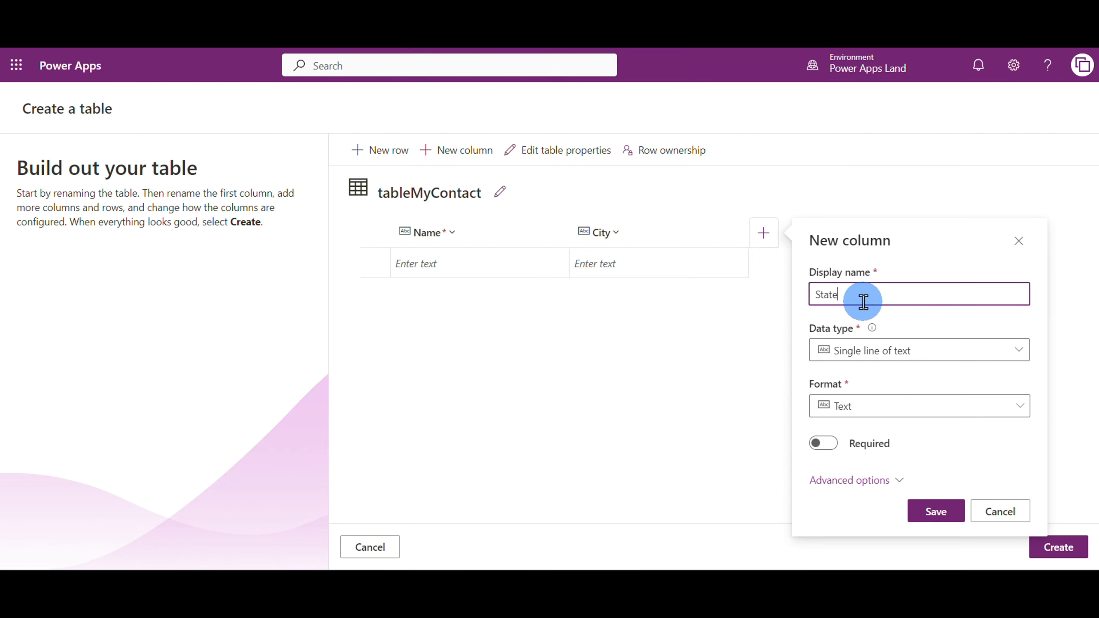
pyautogui.click(963, 529)
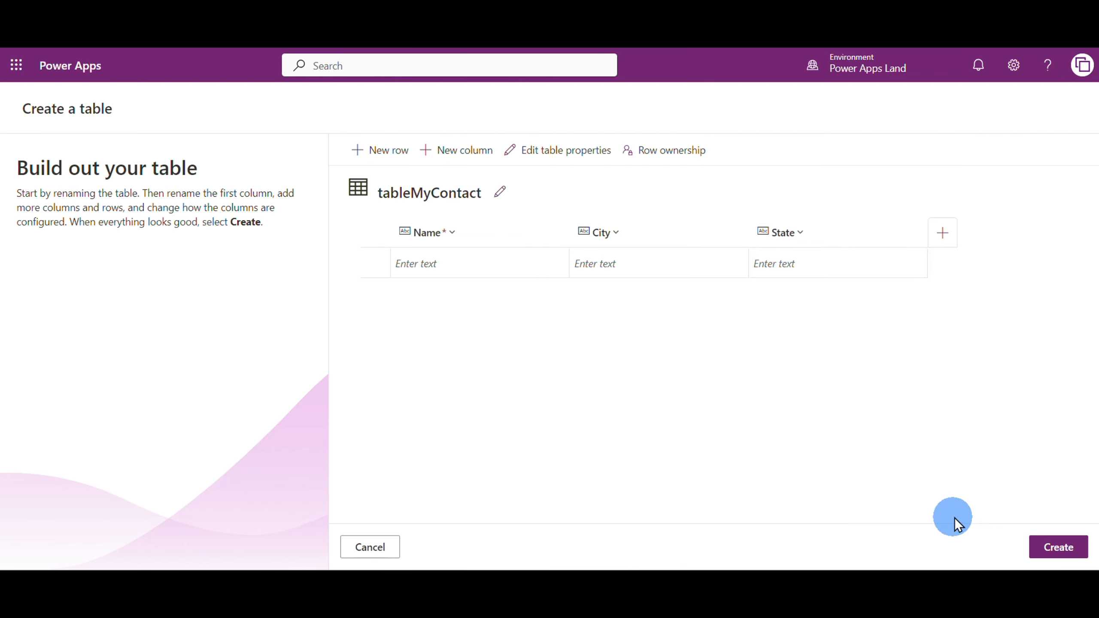
# Fill in the first row with the contact's full name, the city San Francisco and the state California
pyautogui.click(448, 262)
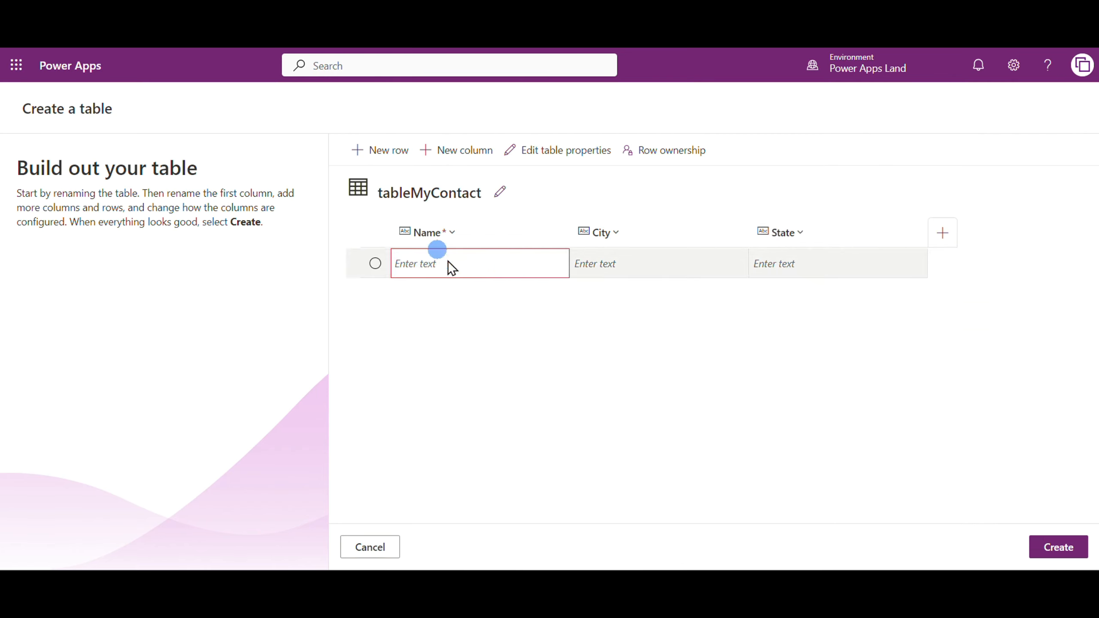
pyautogui.click(473, 258)
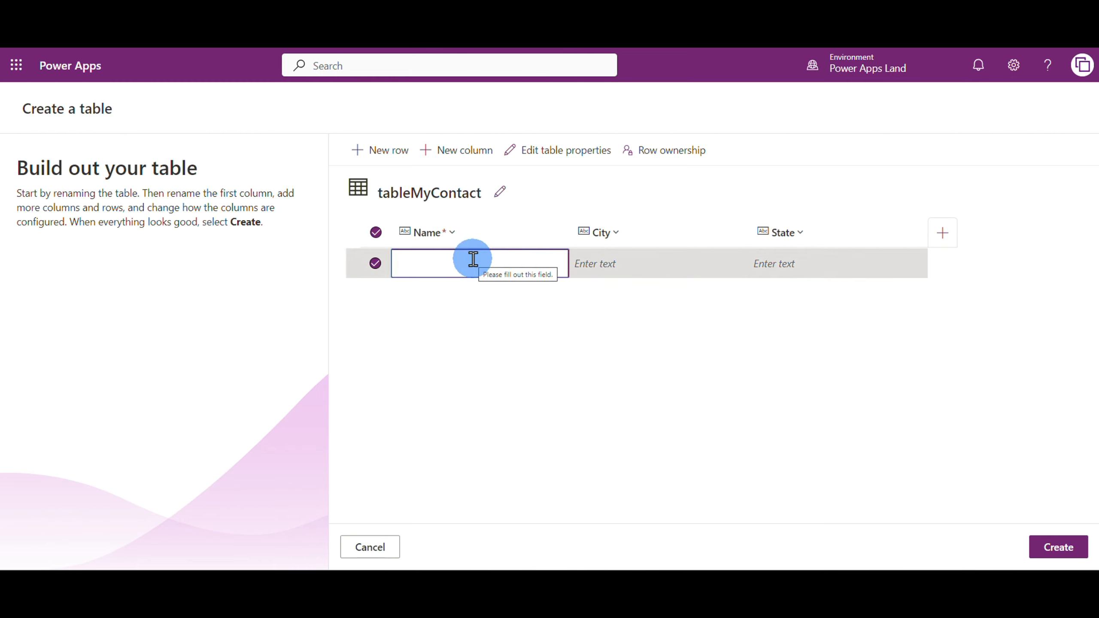
pyautogui.write('Pat ')
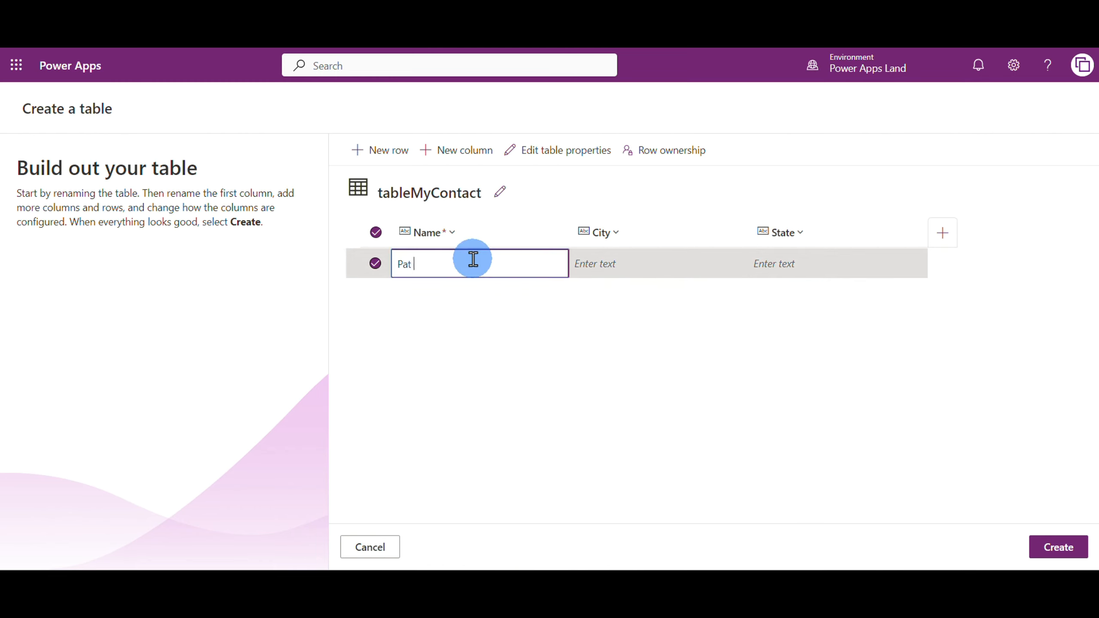
pyautogui.write('Jones')
pyautogui.click(615, 271)
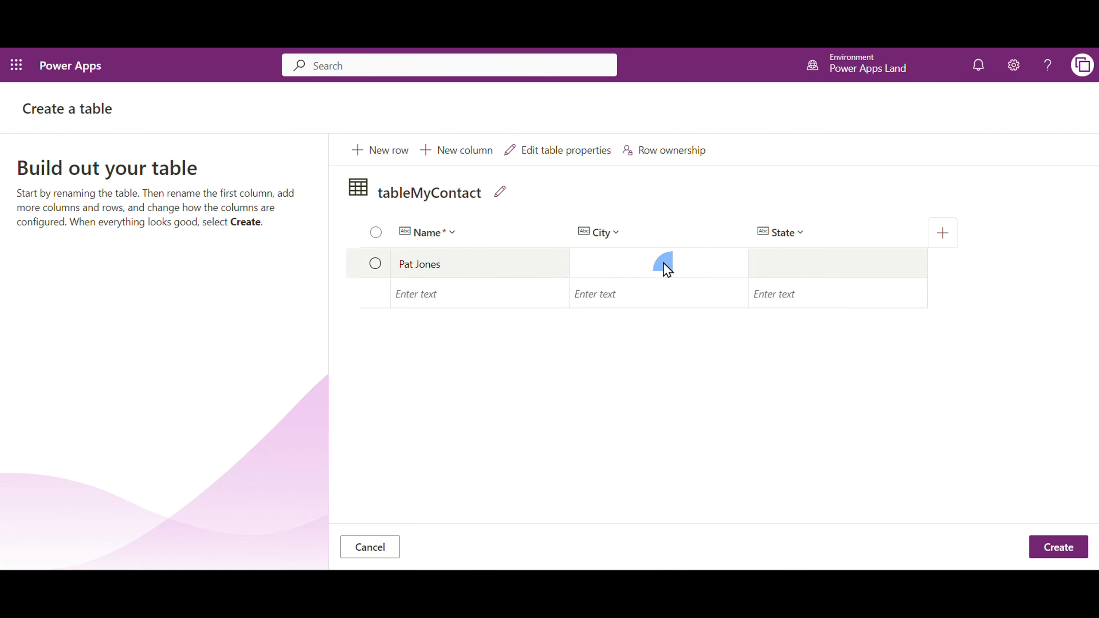
pyautogui.click(662, 263)
pyautogui.write('San')
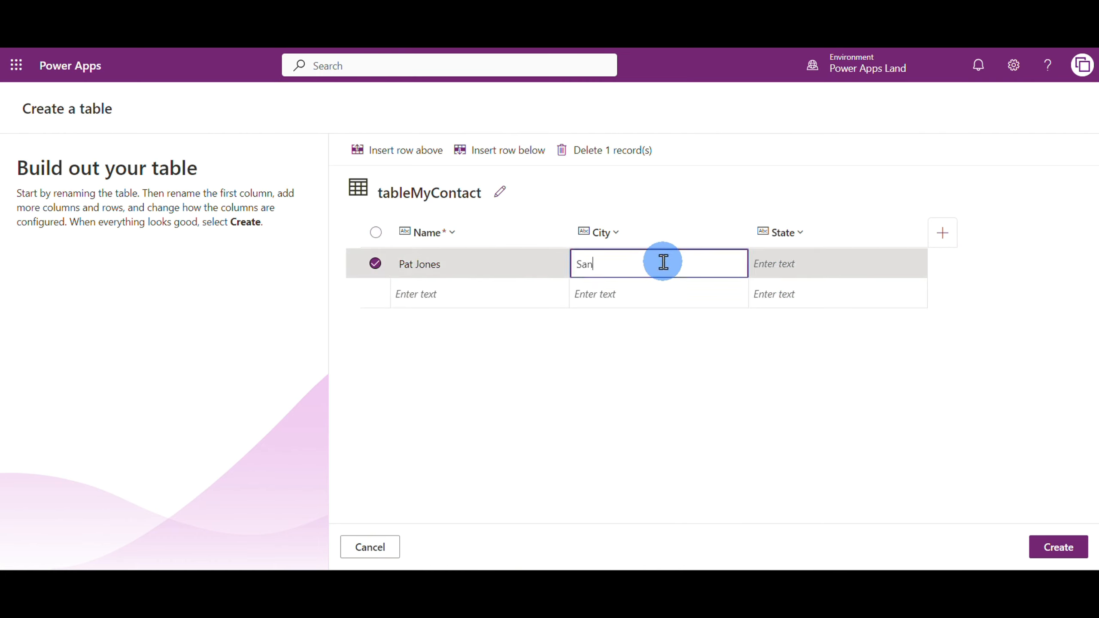
pyautogui.write(' Francisco')
pyautogui.click(805, 267)
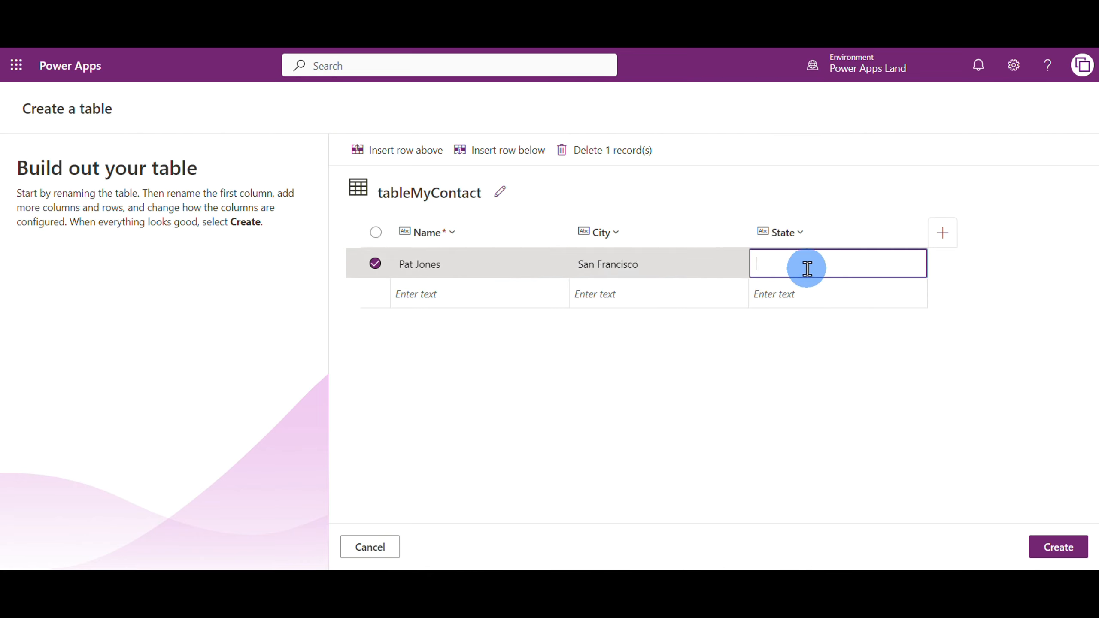
pyautogui.write('California')
pyautogui.click(807, 338)
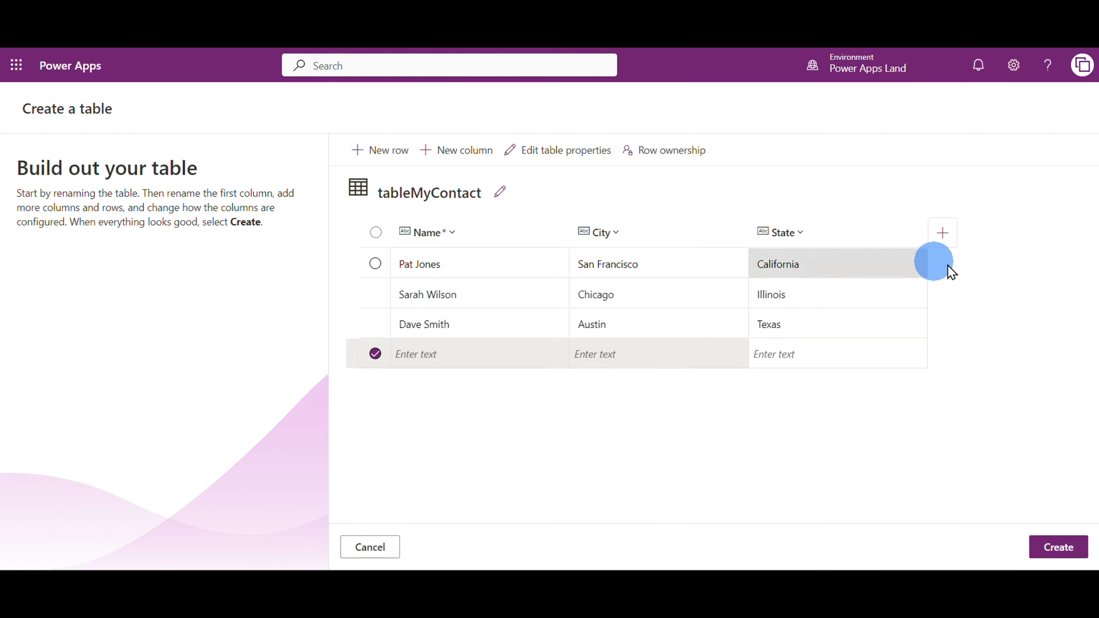
pyautogui.click(977, 267)
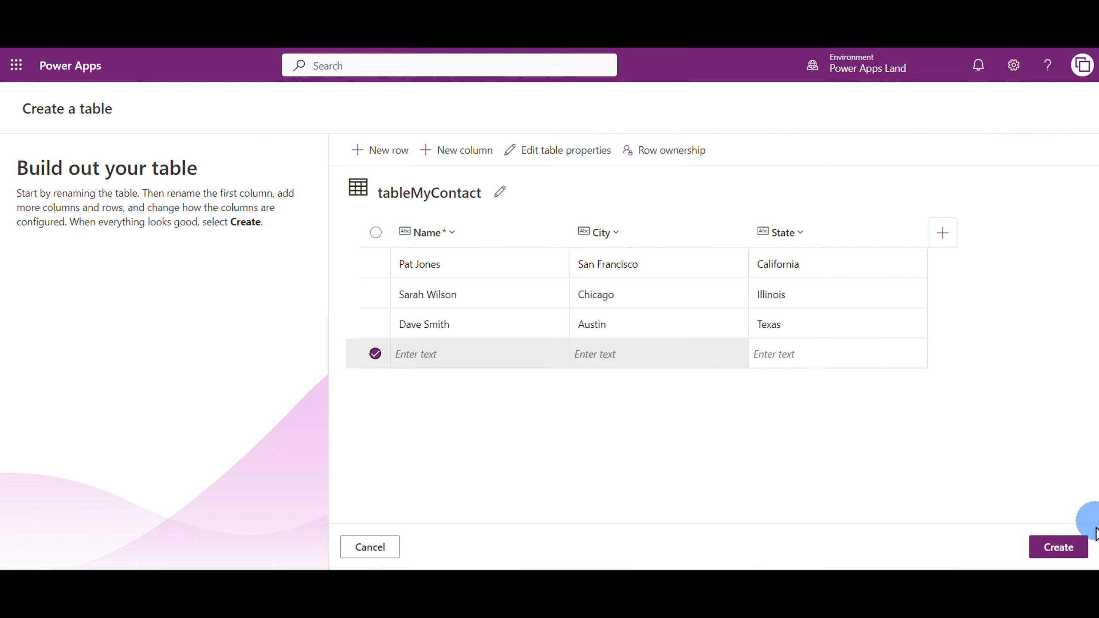
# Create the tableMyContact table and look through its list of additional existing columns
pyautogui.click(1059, 546)
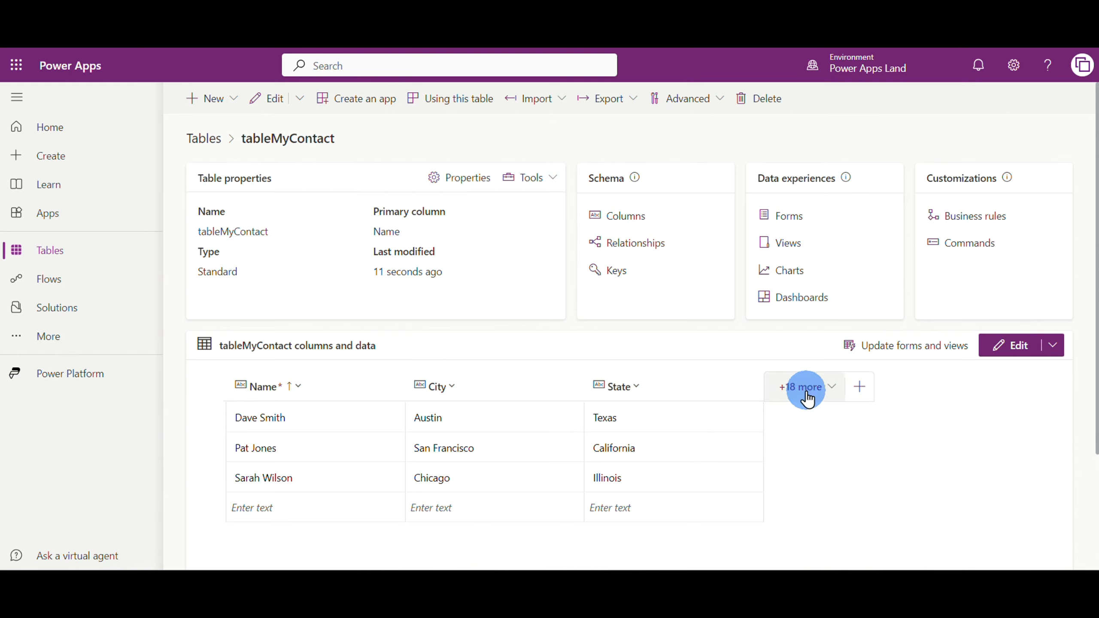
pyautogui.click(832, 389)
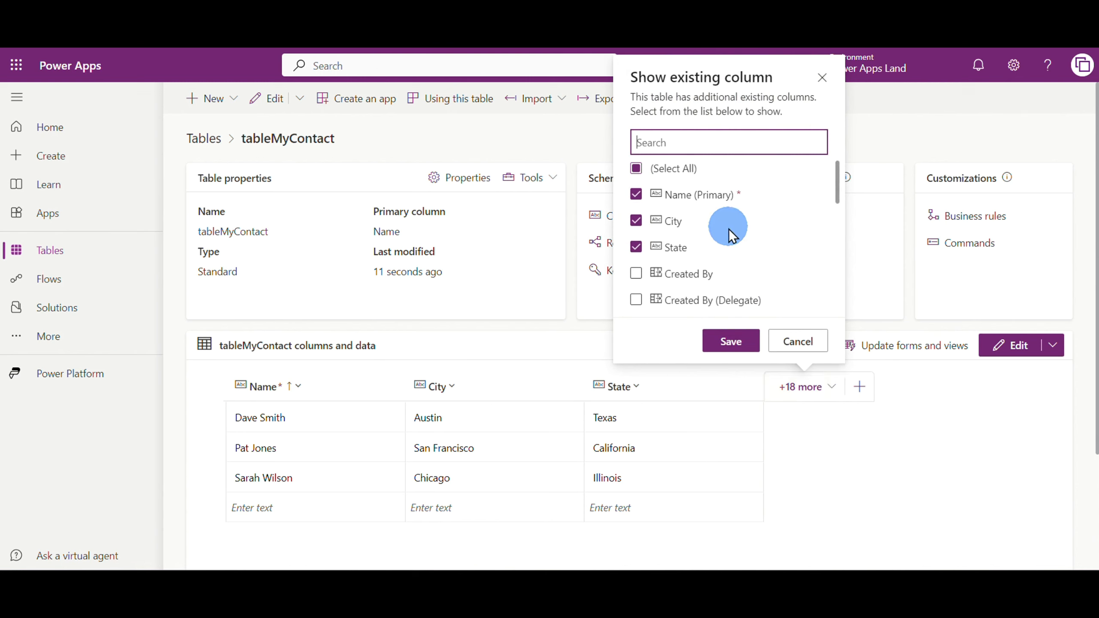
pyautogui.scroll(-2, 747, 236)
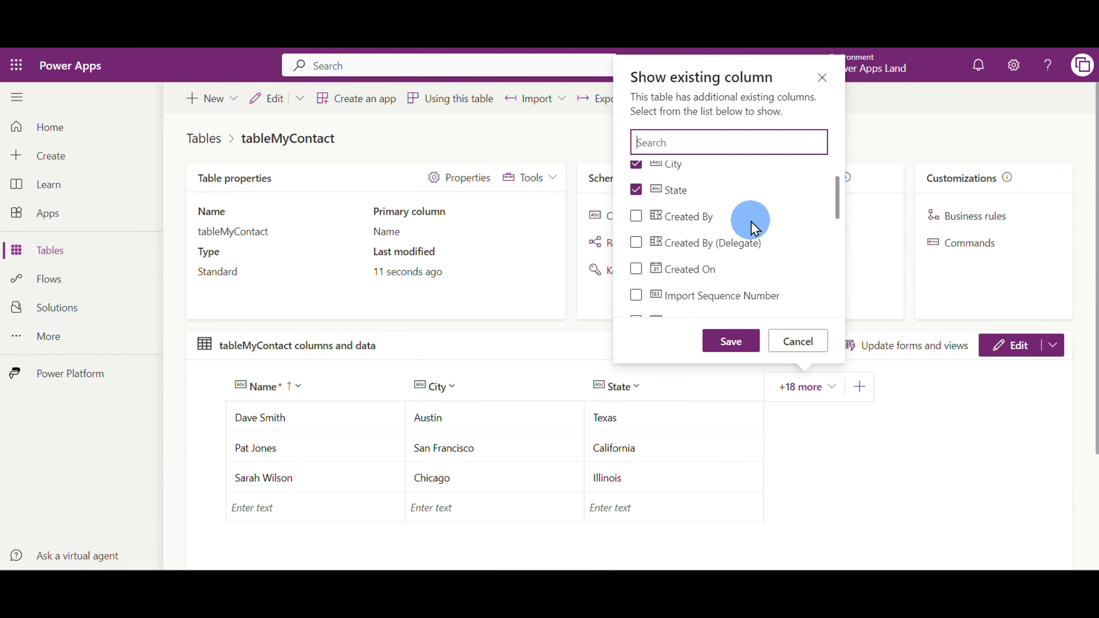
pyautogui.scroll(-2, 773, 270)
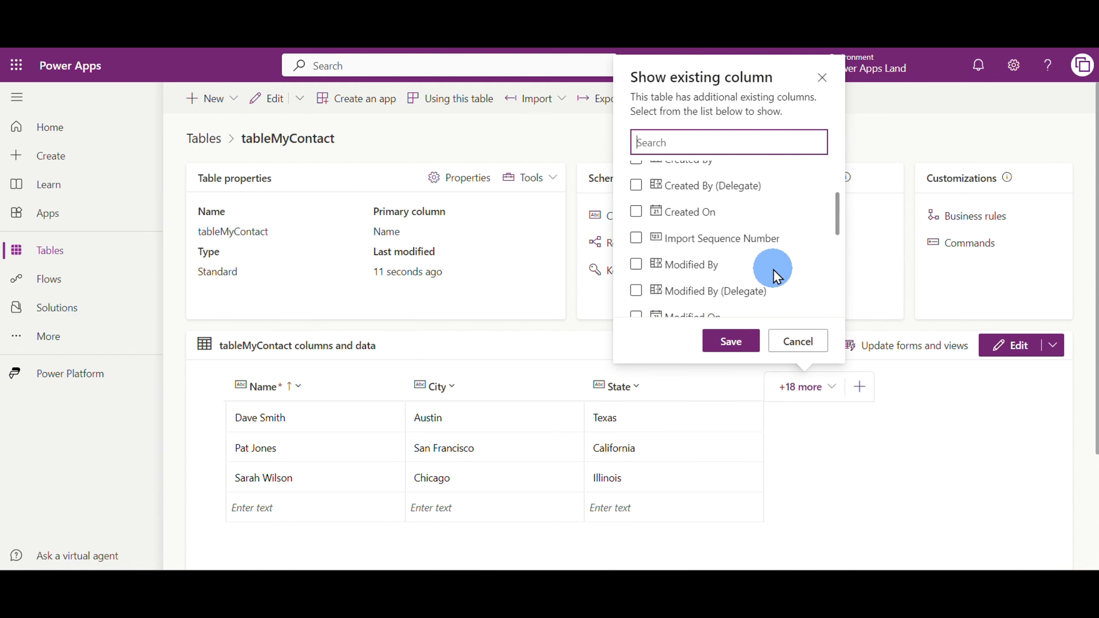
pyautogui.scroll(-2, 772, 269)
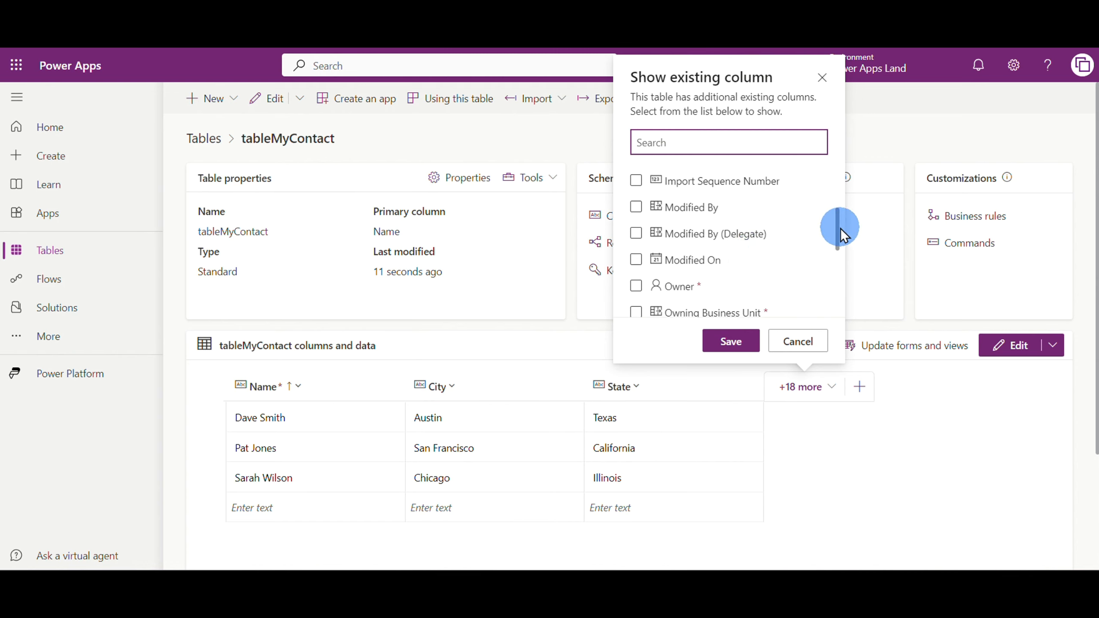
pyautogui.moveTo(840, 229); pyautogui.dragTo(837, 262)
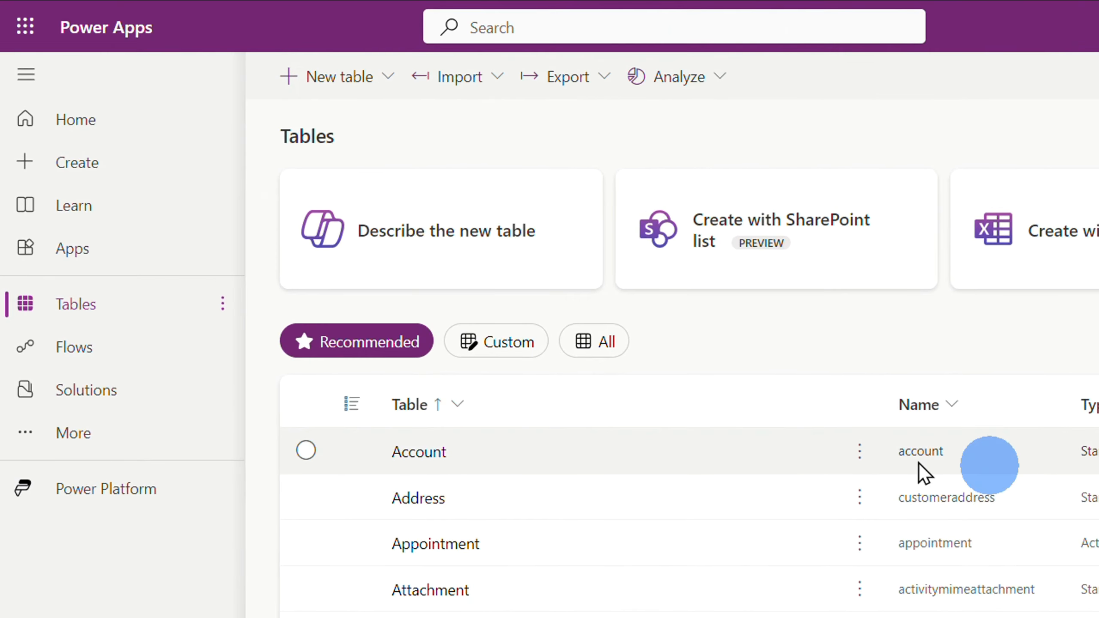
# Create a blank canvas app named MyContactsApp in Tablet format
pyautogui.click(67, 166)
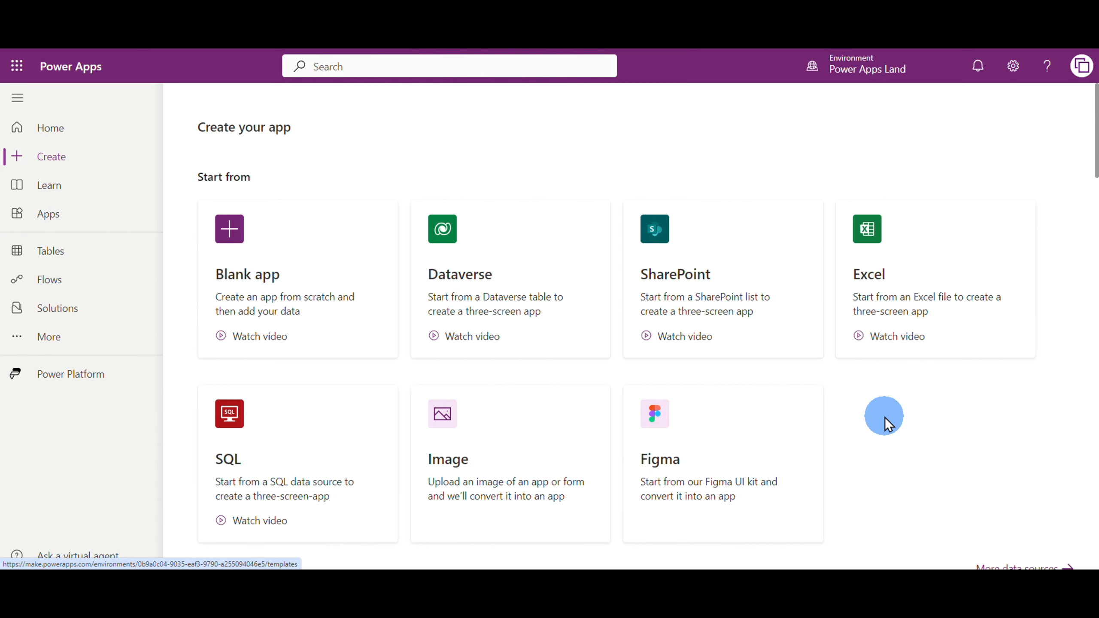
pyautogui.click(248, 253)
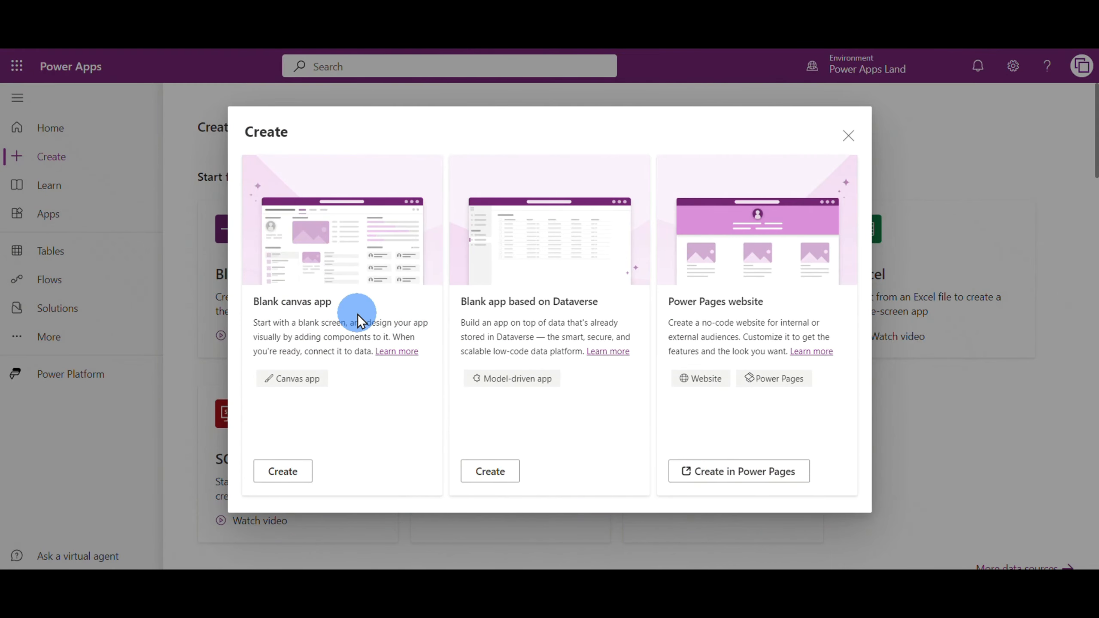
pyautogui.click(284, 475)
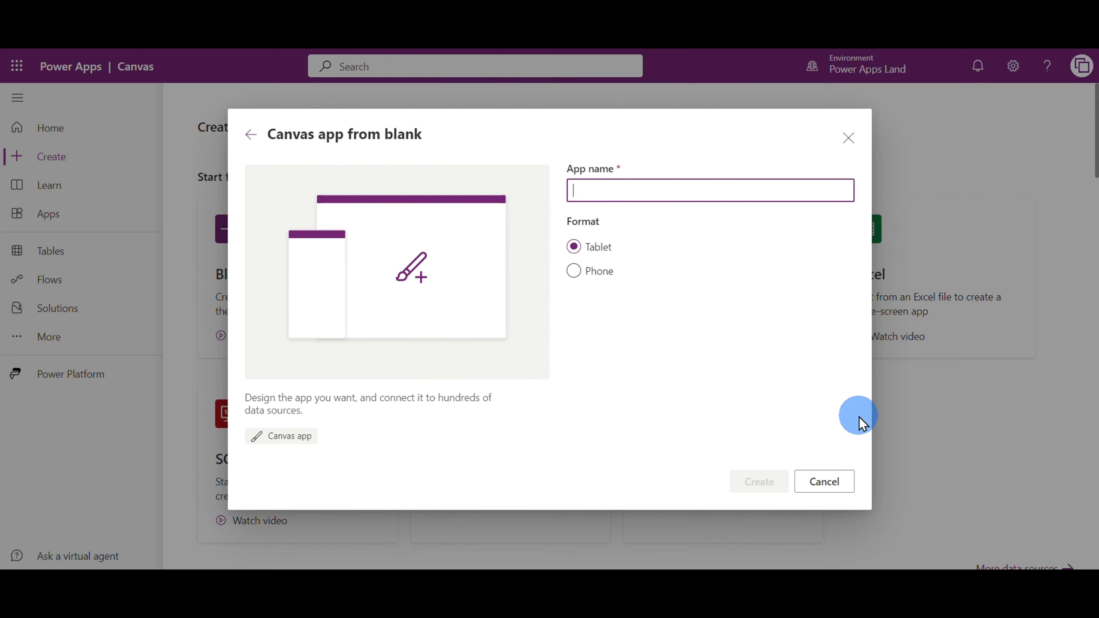
pyautogui.click(730, 344)
pyautogui.click(648, 193)
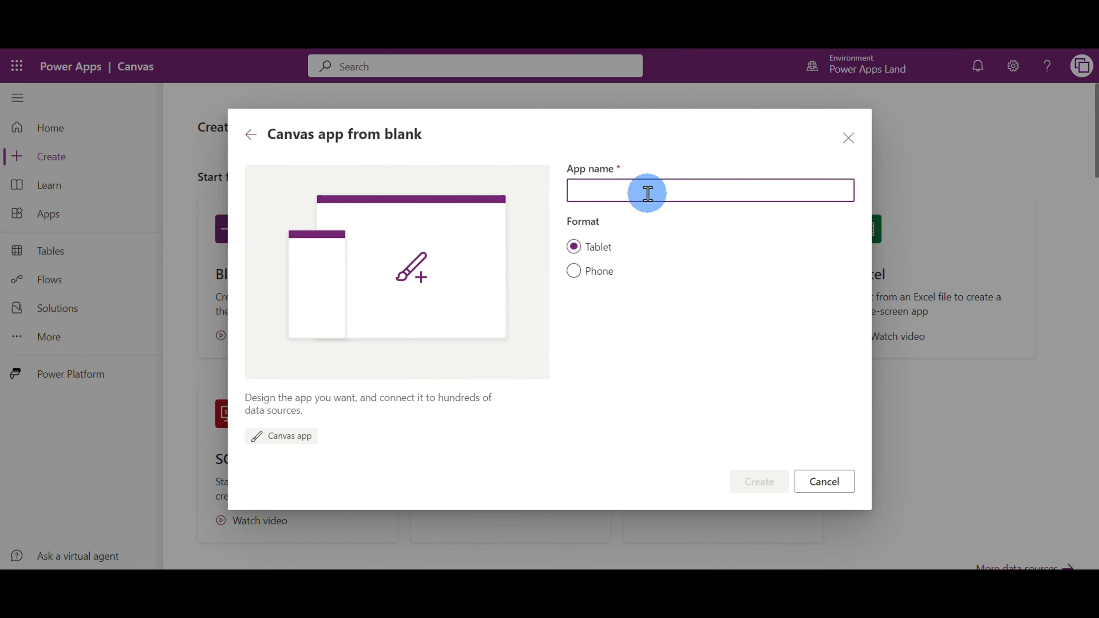
pyautogui.write('MyContactsApp')
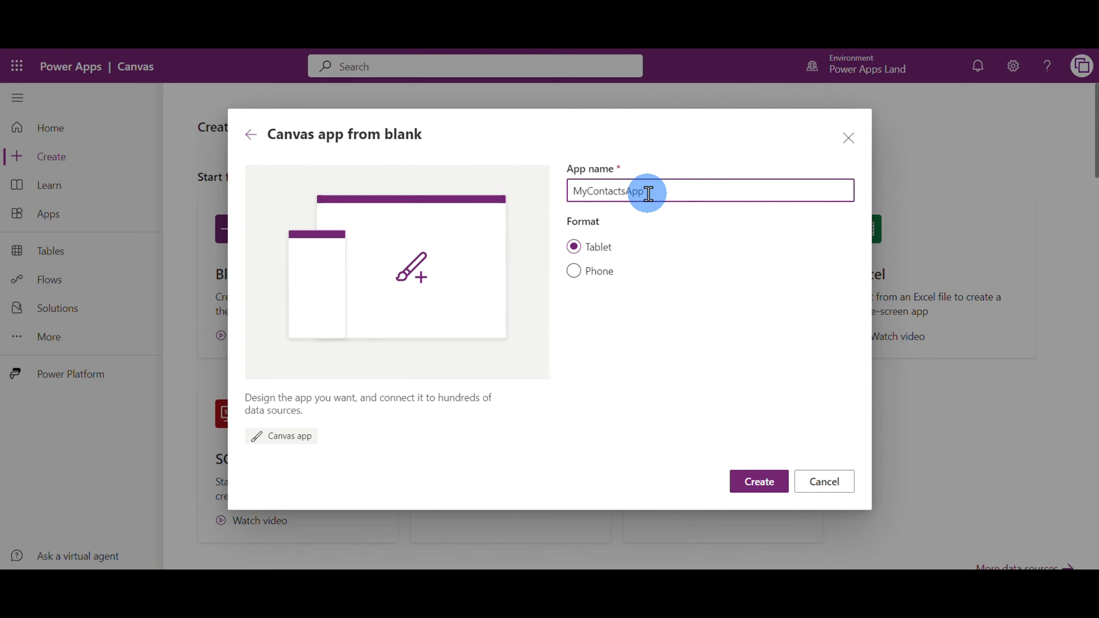
pyautogui.click(758, 487)
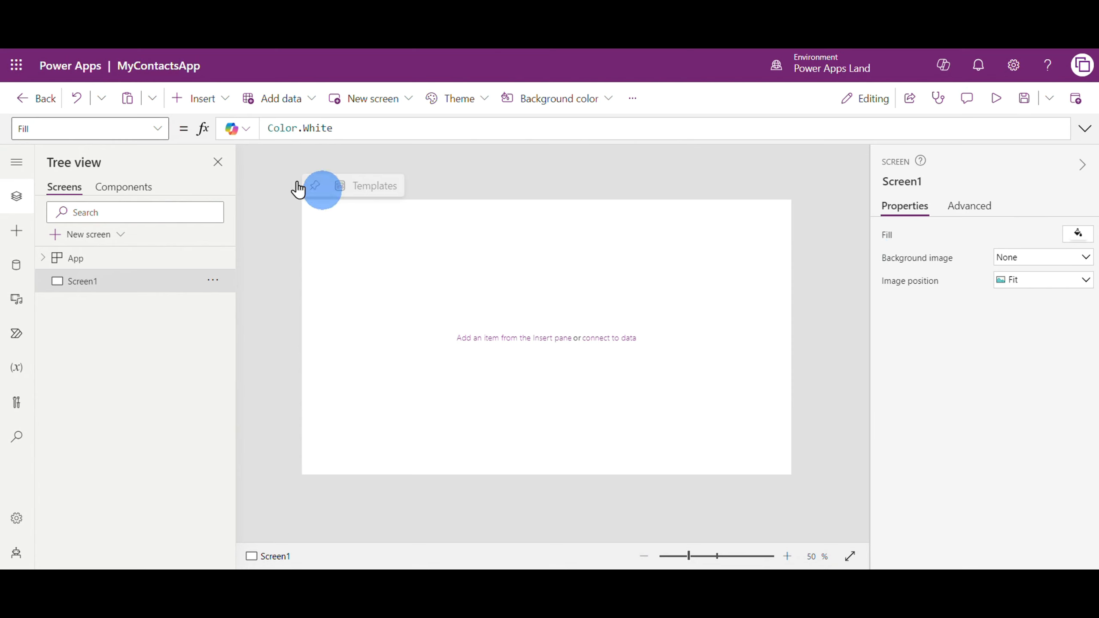
# Insert a rectangle and stretch it into a full-width header at position 0, 0, sized 1366 by 100
pyautogui.click(210, 99)
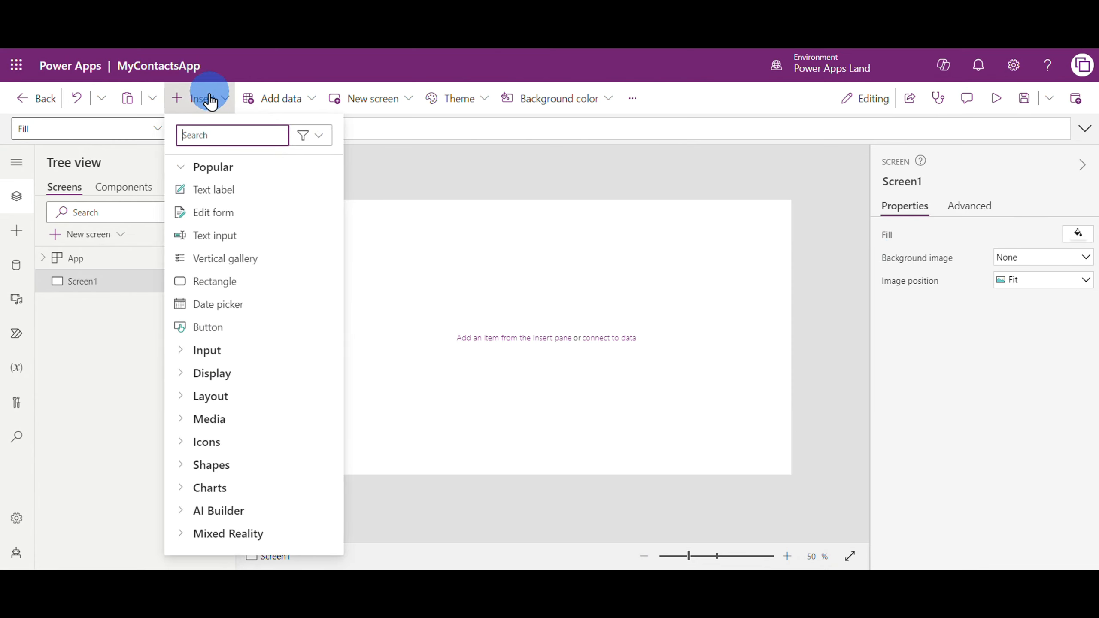
pyautogui.click(214, 282)
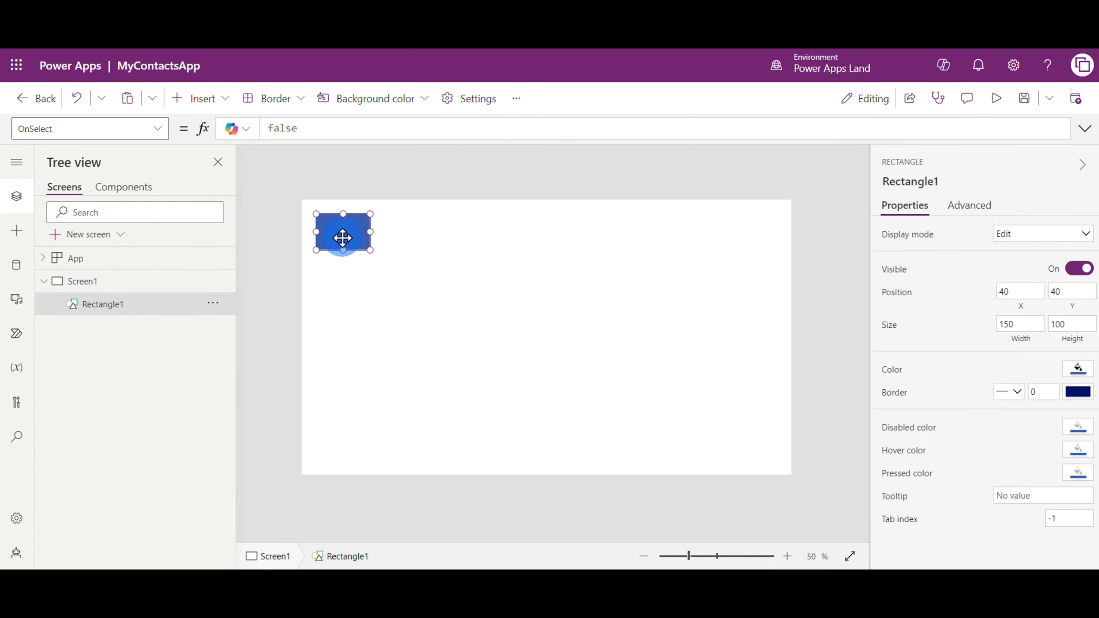
pyautogui.click(336, 231)
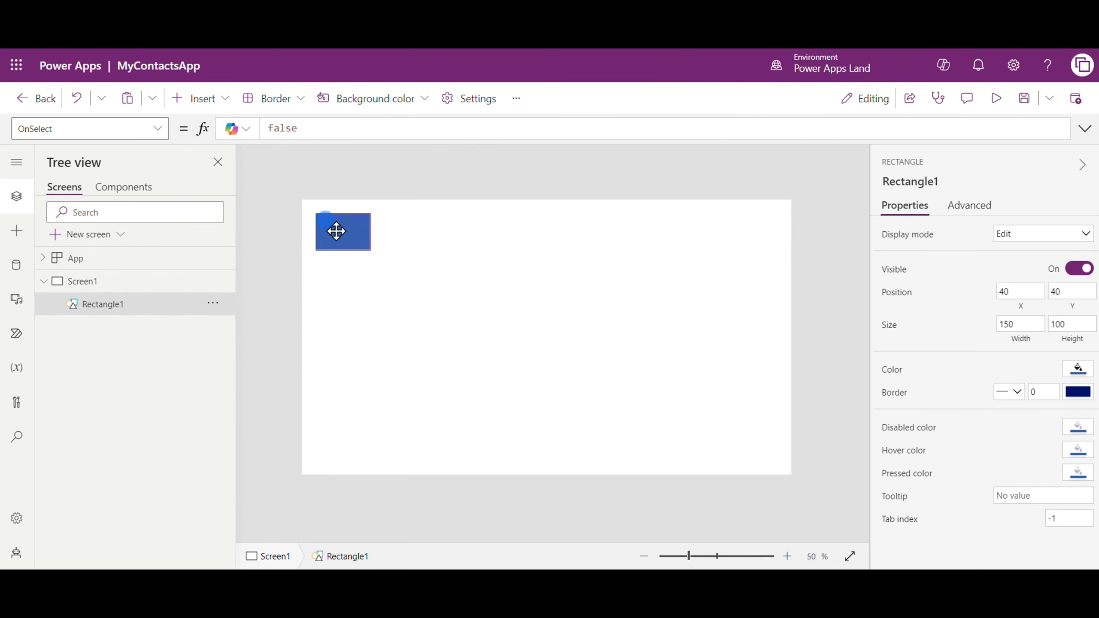
pyautogui.click(220, 102)
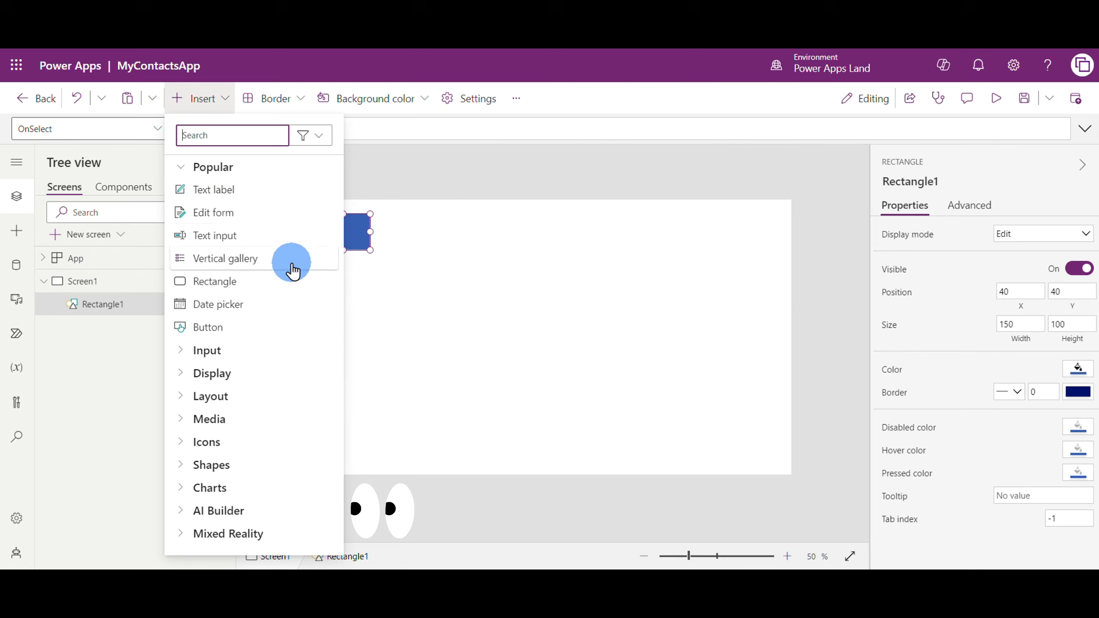
pyautogui.click(348, 268)
pyautogui.click(348, 231)
pyautogui.moveTo(348, 233); pyautogui.dragTo(788, 226)
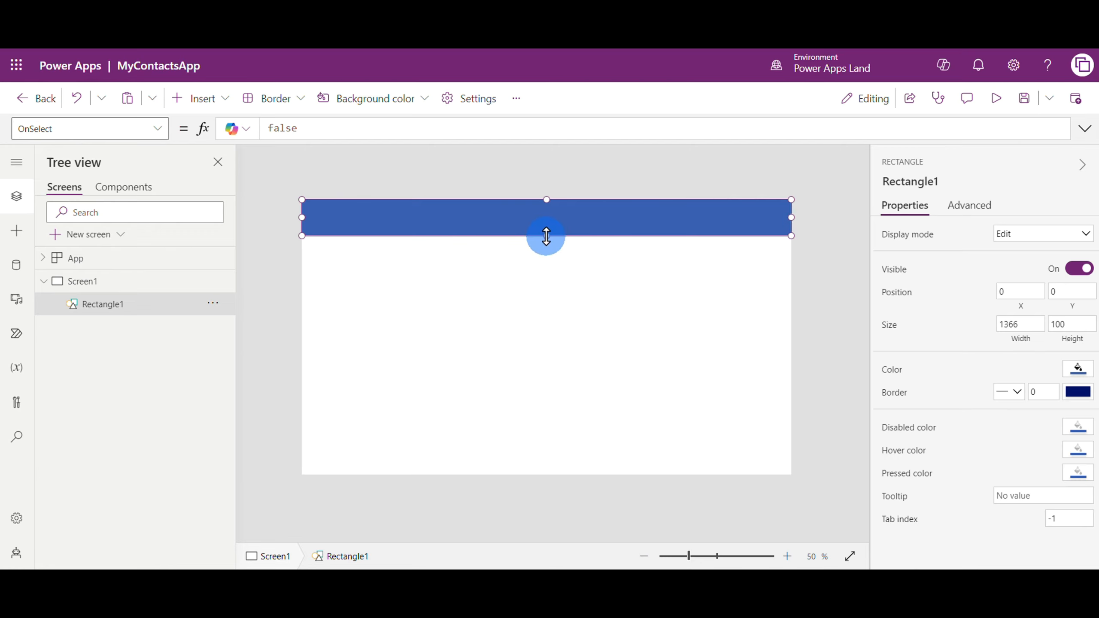
pyautogui.click(512, 289)
# Insert a text label and place it in the middle of the blue header rectangle
pyautogui.click(214, 106)
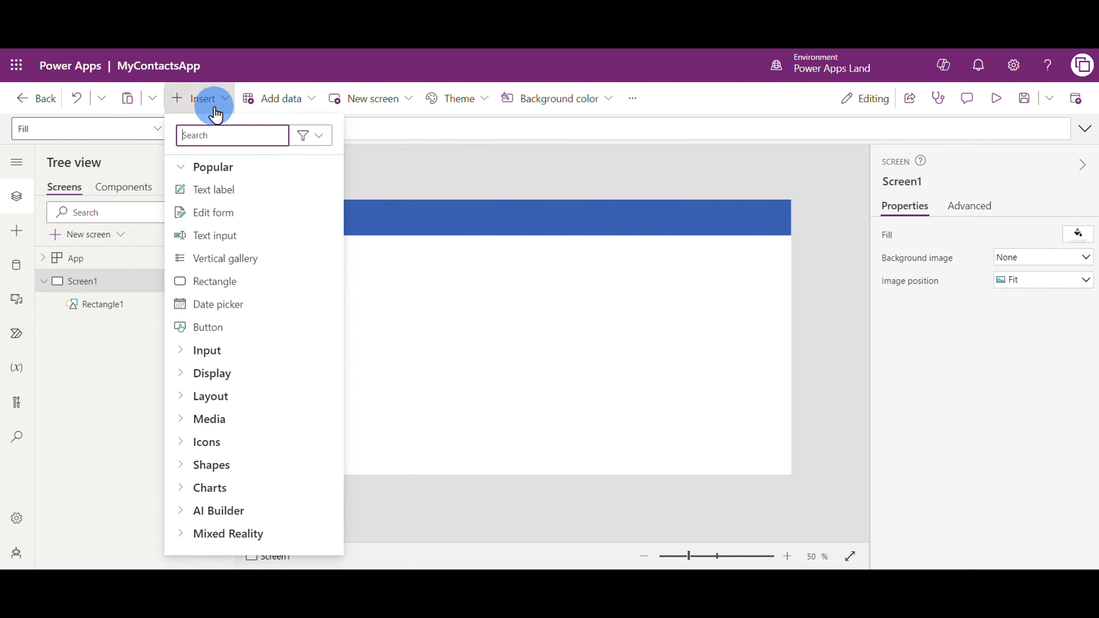
pyautogui.click(217, 189)
pyautogui.moveTo(345, 221); pyautogui.dragTo(549, 221)
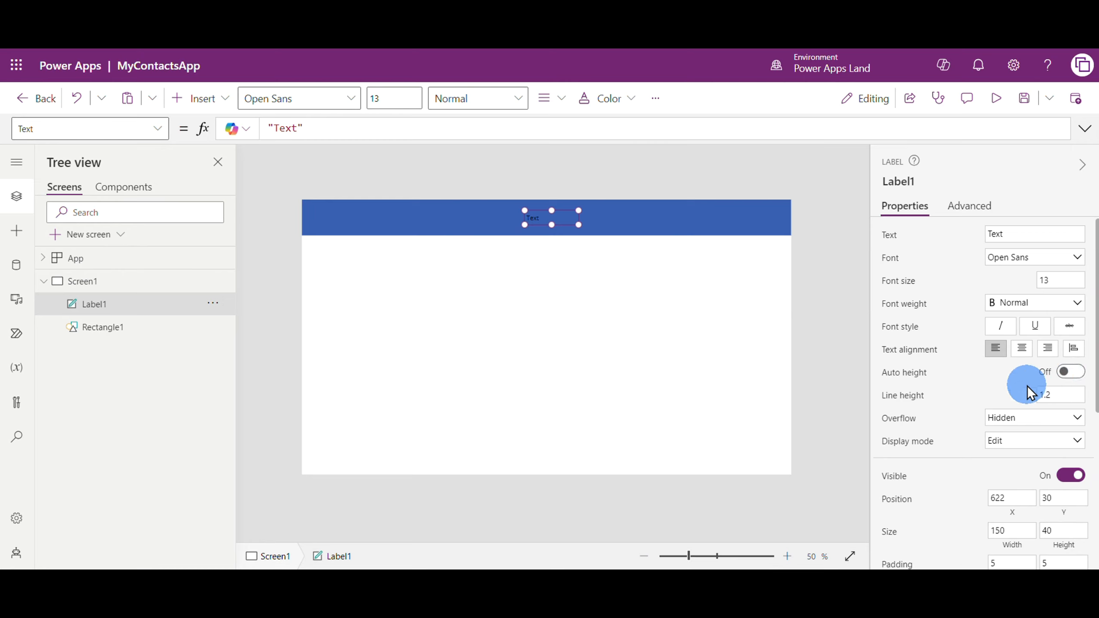
# Set the header label's text color to white
pyautogui.scroll(-4, 1026, 385)
pyautogui.click(1042, 466)
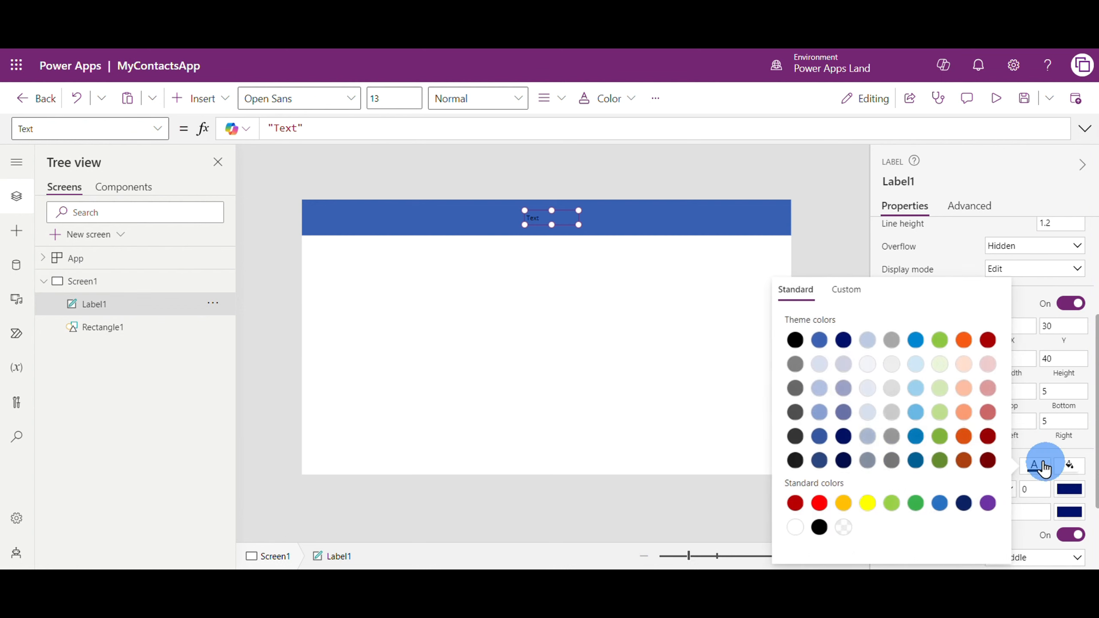
pyautogui.click(843, 460)
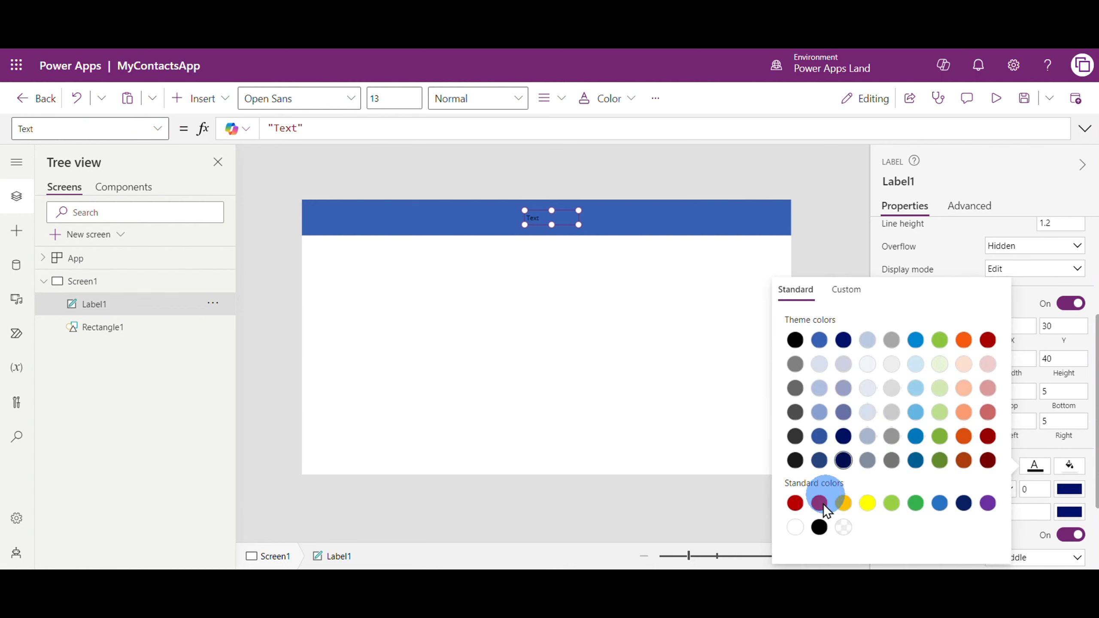
pyautogui.click(795, 527)
pyautogui.click(681, 333)
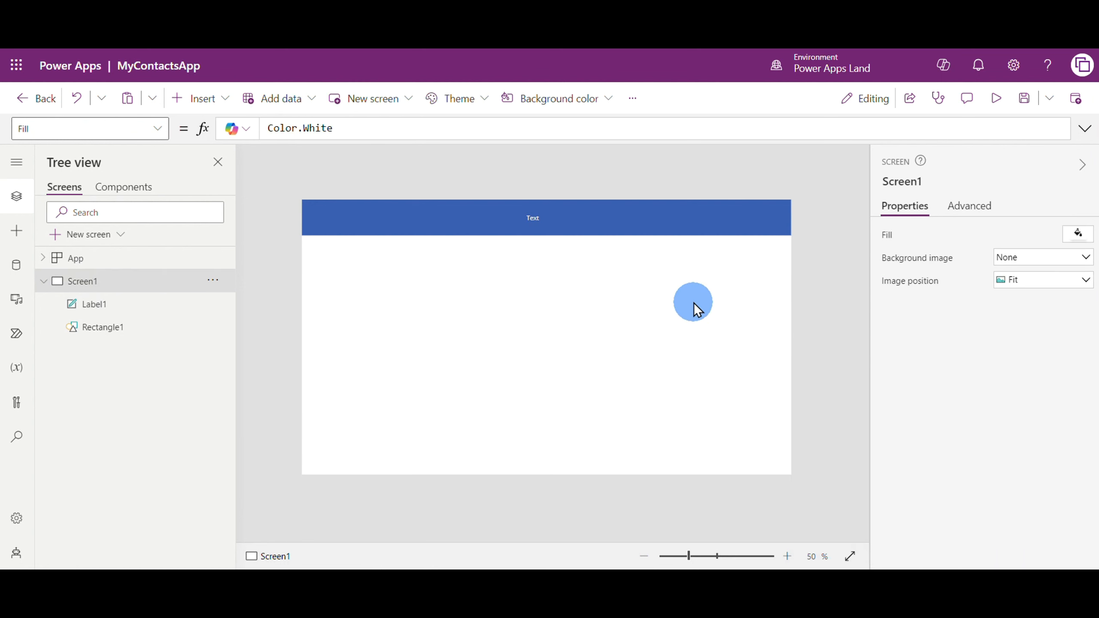
# Set the header label's font size to 40 and enlarge the label to about 190 by 70
pyautogui.click(528, 218)
pyautogui.click(1068, 280)
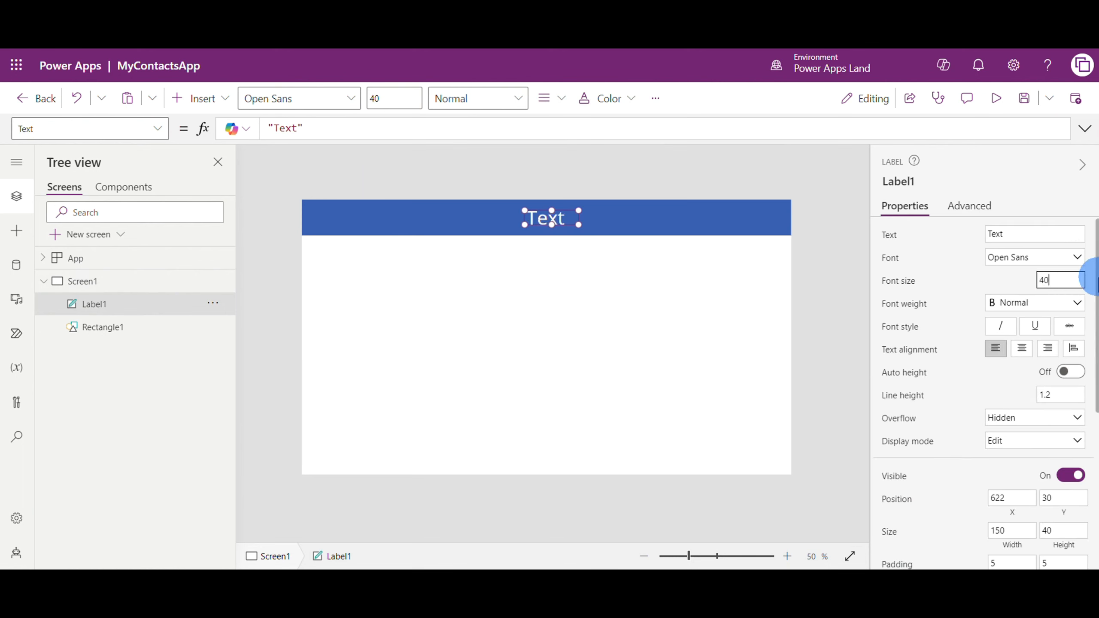
pyautogui.click(571, 225)
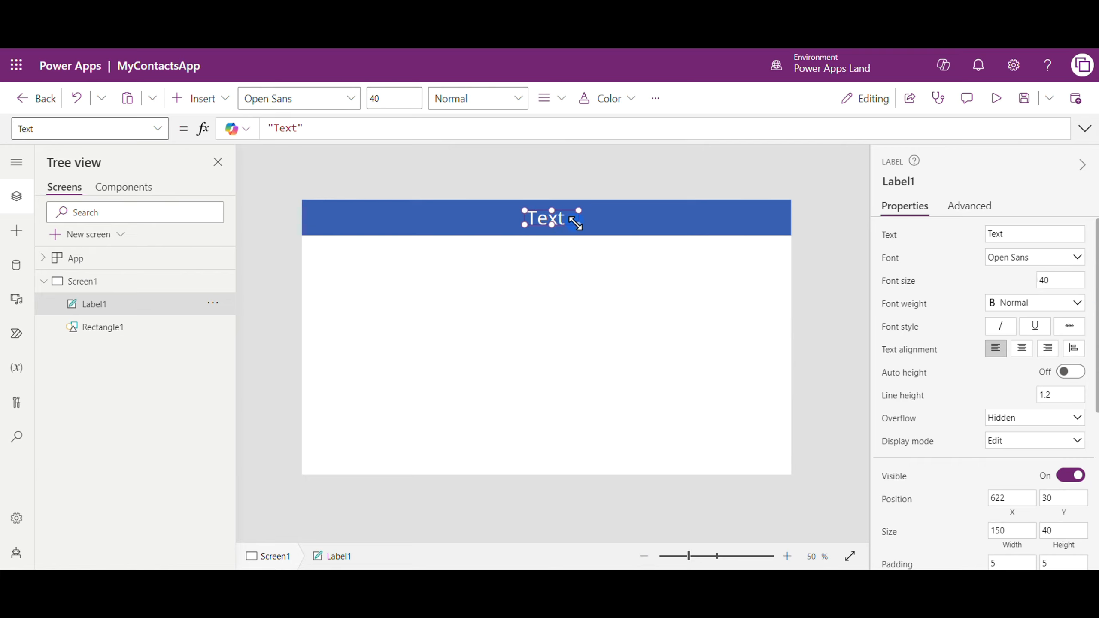
pyautogui.moveTo(570, 234); pyautogui.dragTo(535, 225)
# Change the header label's text to "My Contacts App"
pyautogui.doubleClick(555, 217)
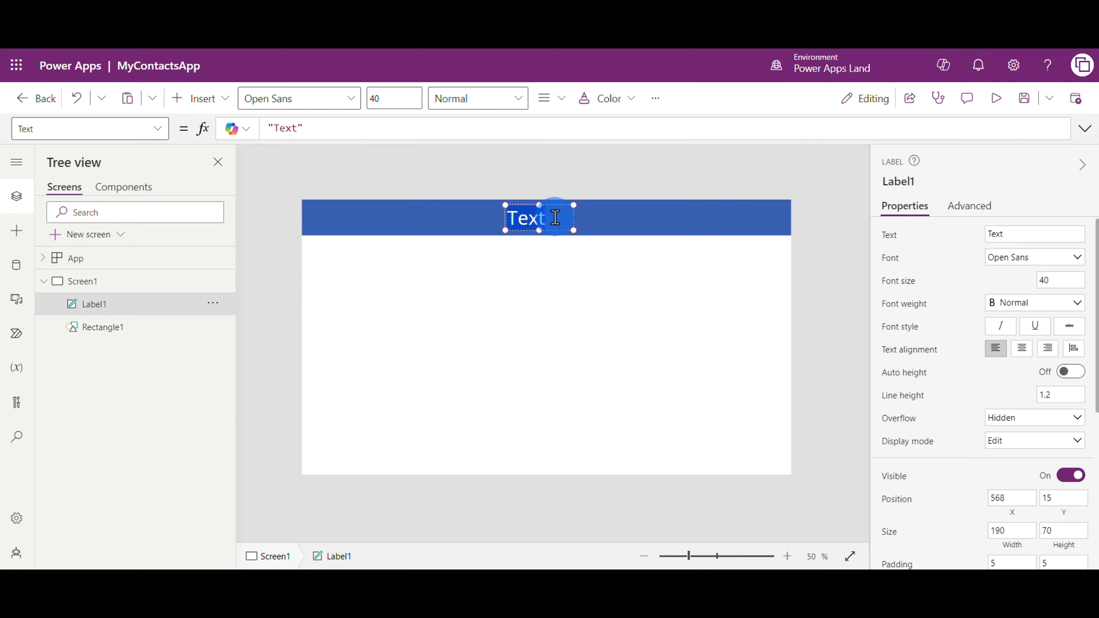
pyautogui.write('My C')
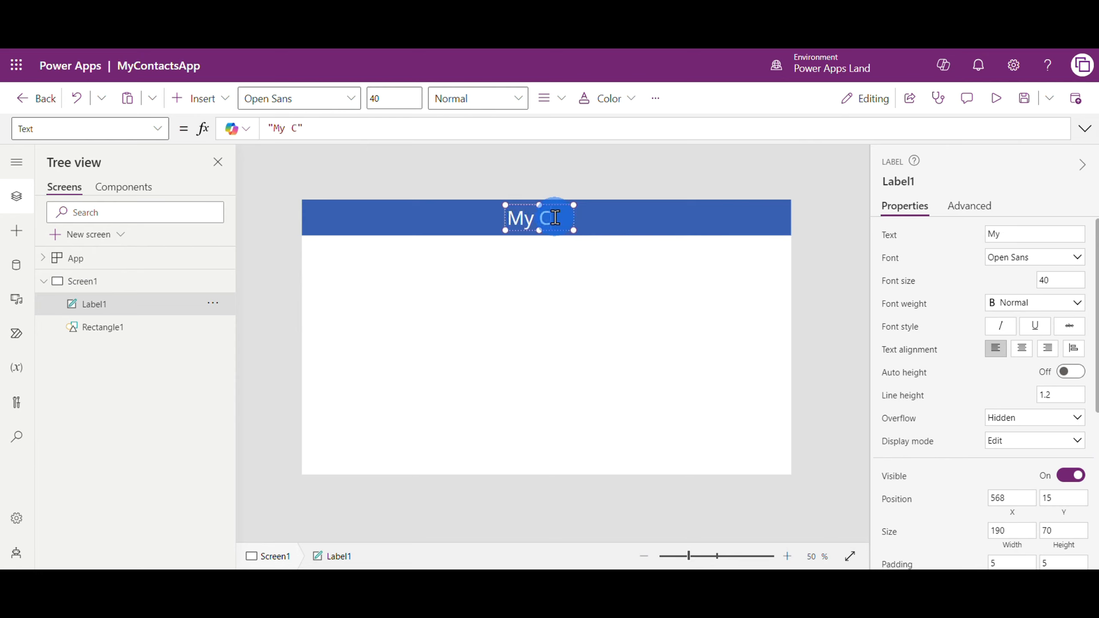
pyautogui.write('ontacts App')
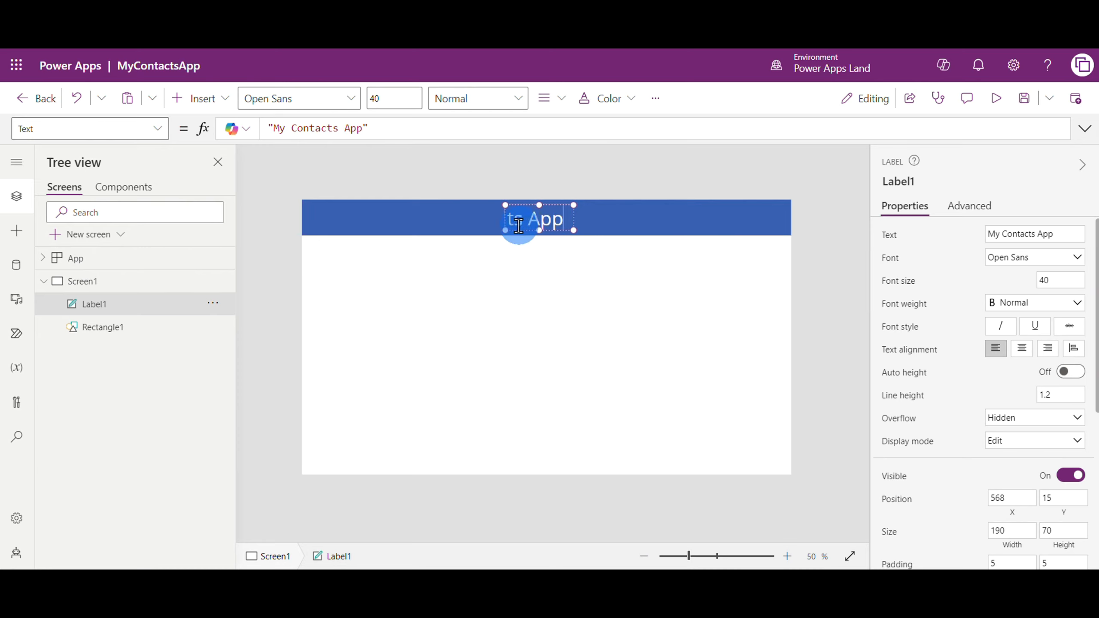
# Widen the title label to about 722 by 85, center-align its text and center the label within the header
pyautogui.moveTo(505, 228); pyautogui.dragTo(428, 223)
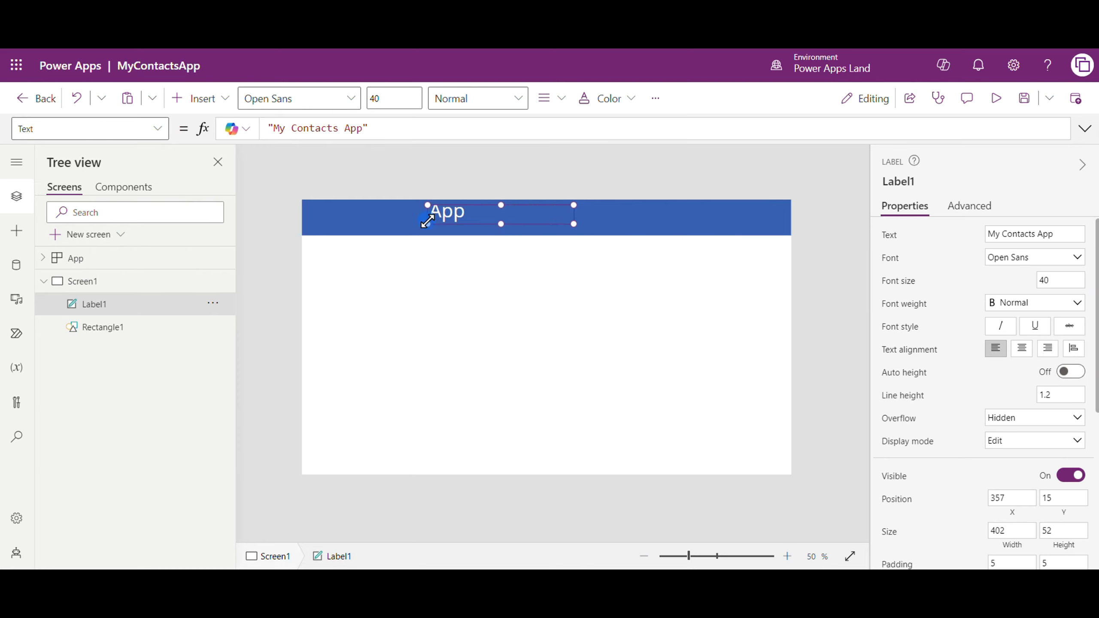
pyautogui.moveTo(574, 222); pyautogui.dragTo(685, 237)
pyautogui.click(1023, 352)
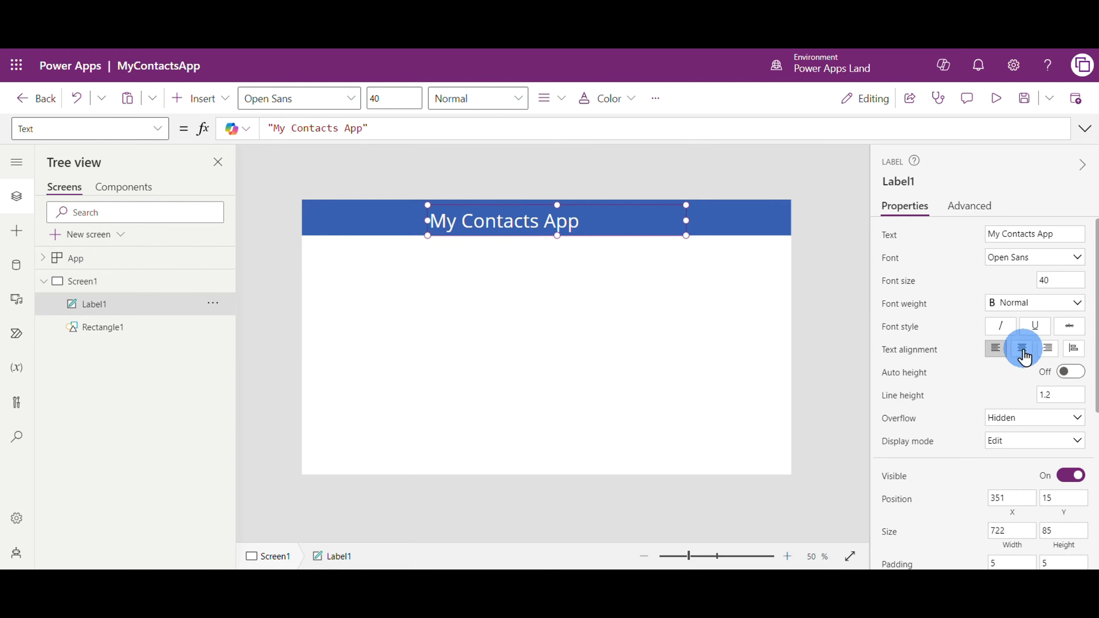
pyautogui.moveTo(564, 216); pyautogui.dragTo(558, 215)
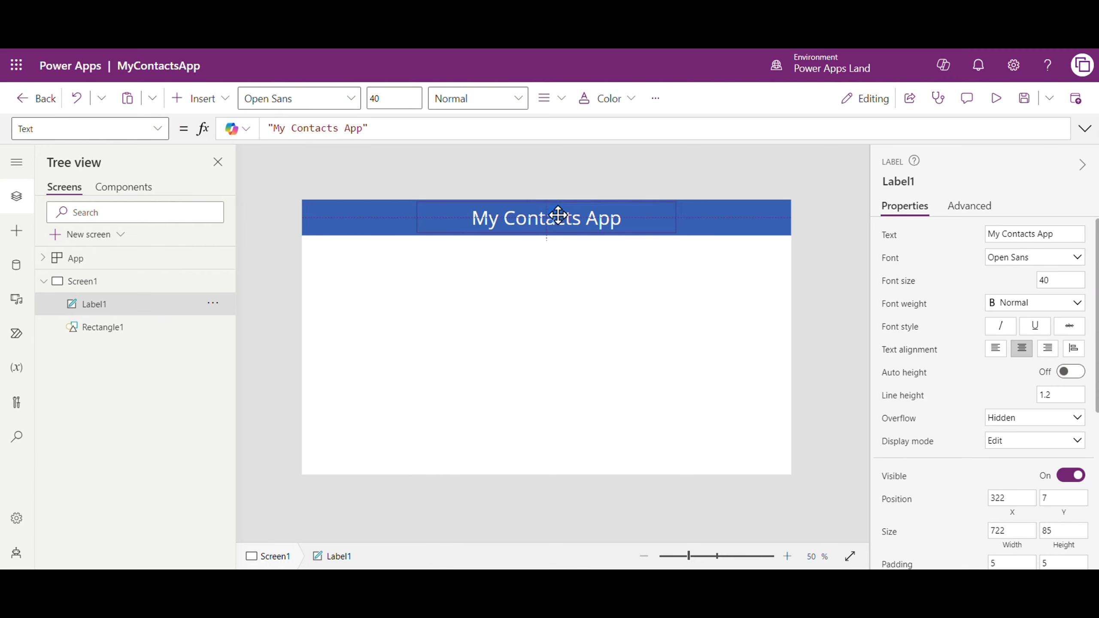
pyautogui.click(717, 390)
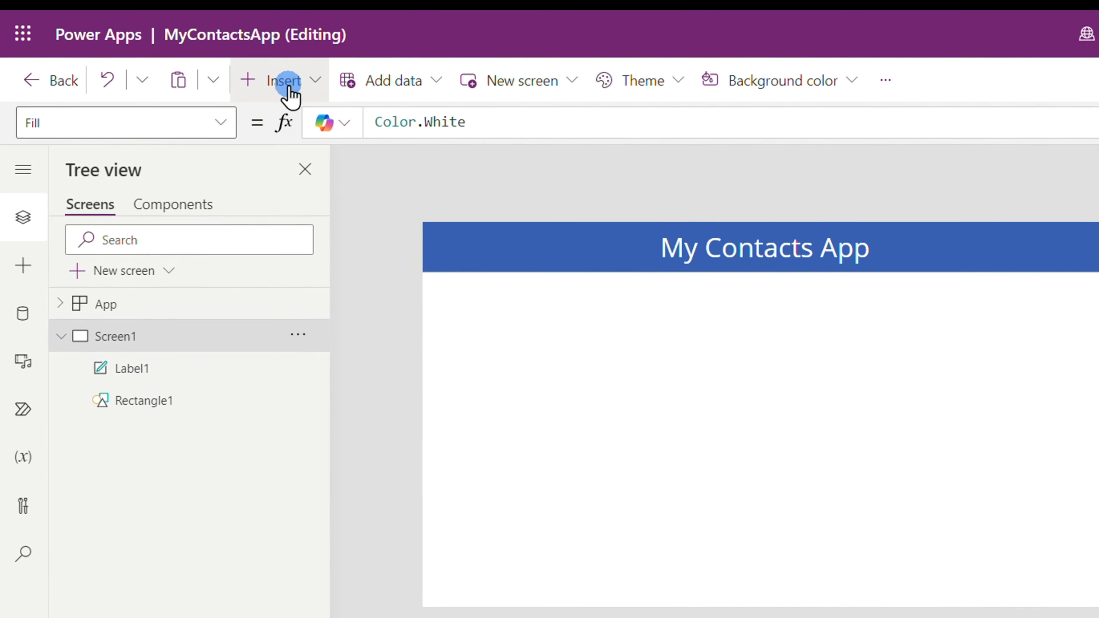
# Insert a vertical gallery and connect it to the tableMyContacts Dataverse table
pyautogui.click(286, 83)
pyautogui.click(306, 302)
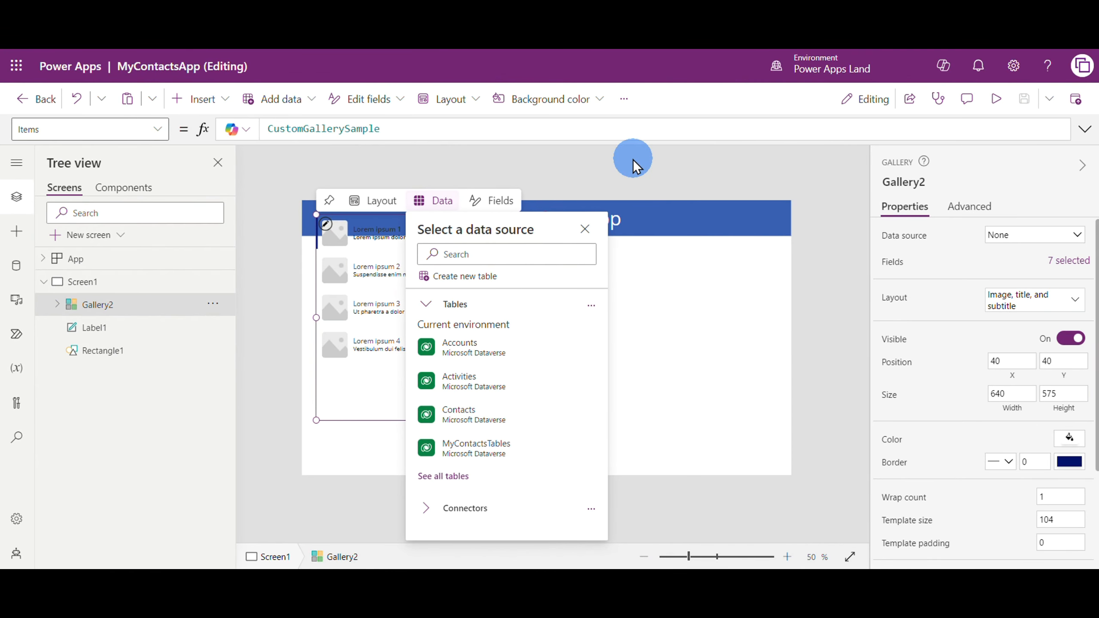
pyautogui.click(490, 255)
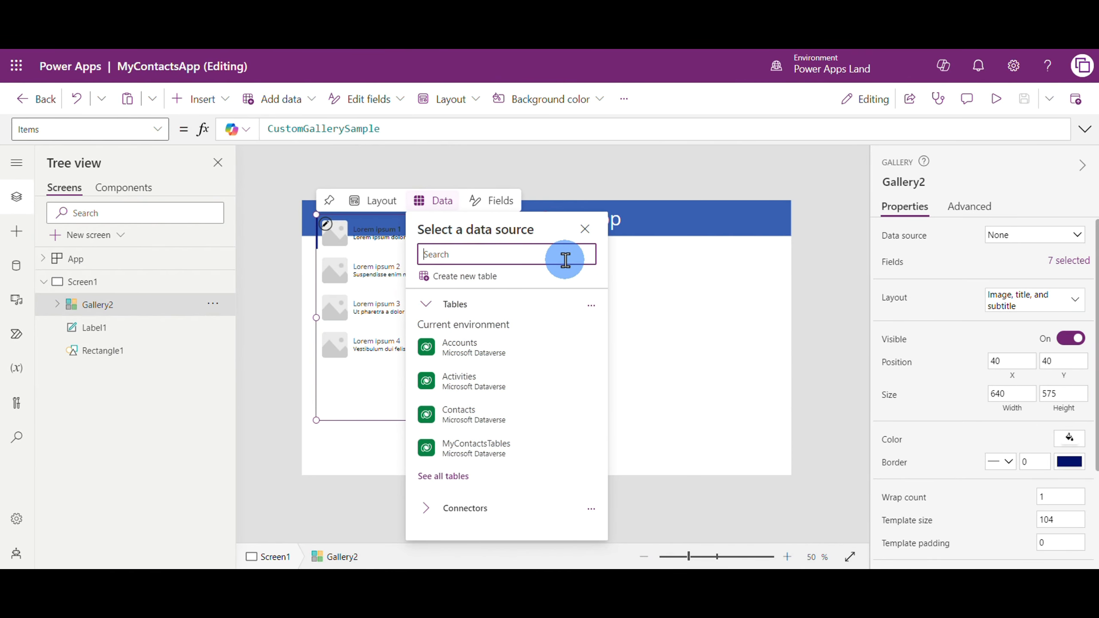
pyautogui.write('table')
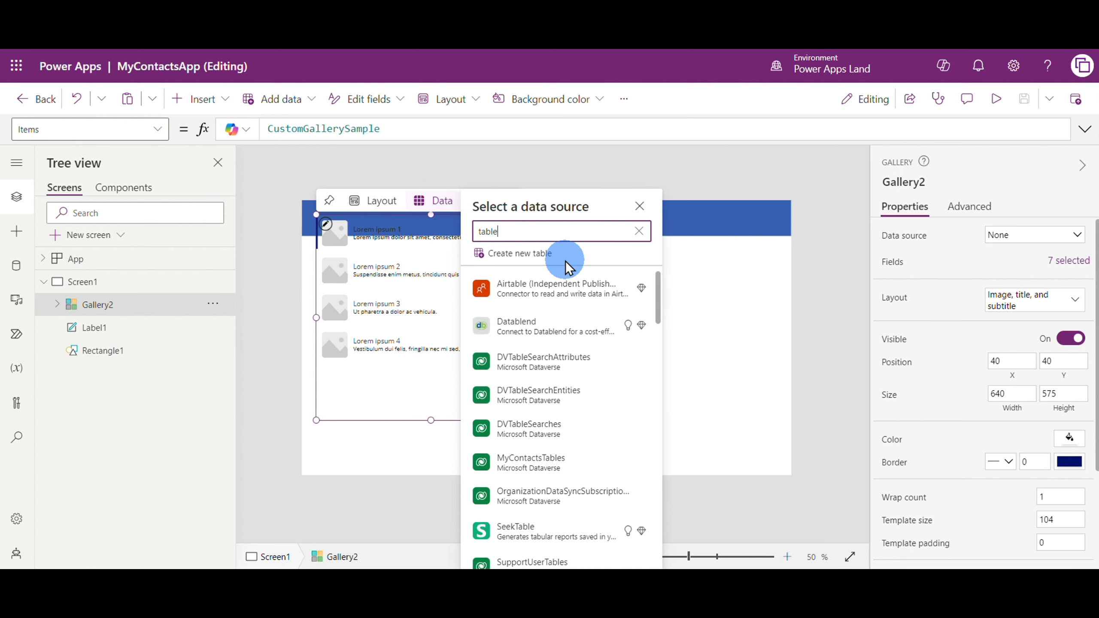
pyautogui.write('My')
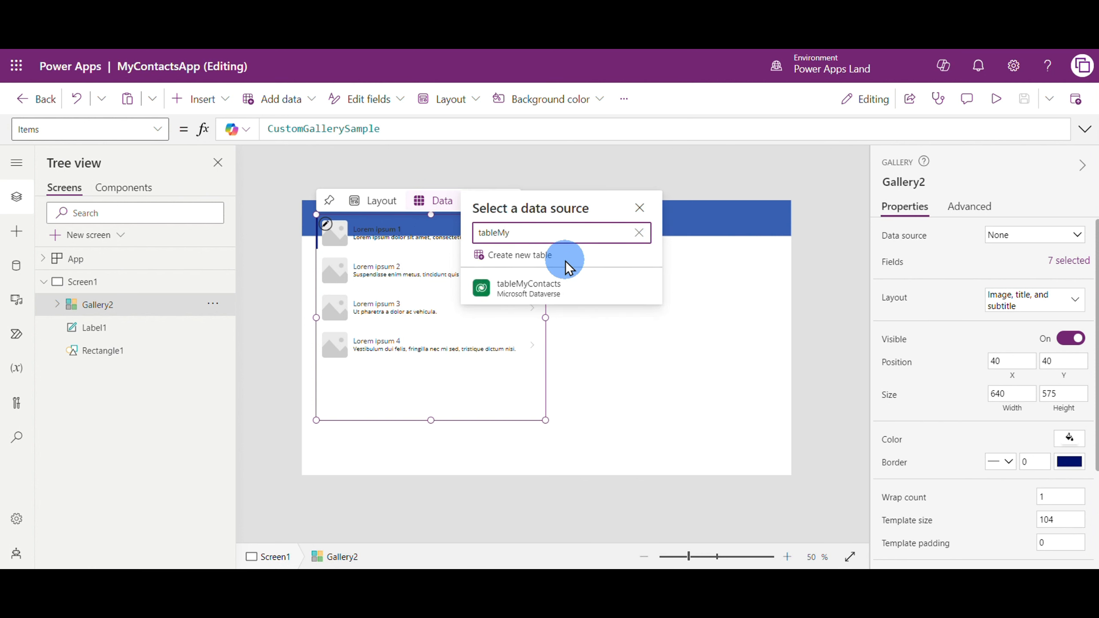
pyautogui.click(523, 289)
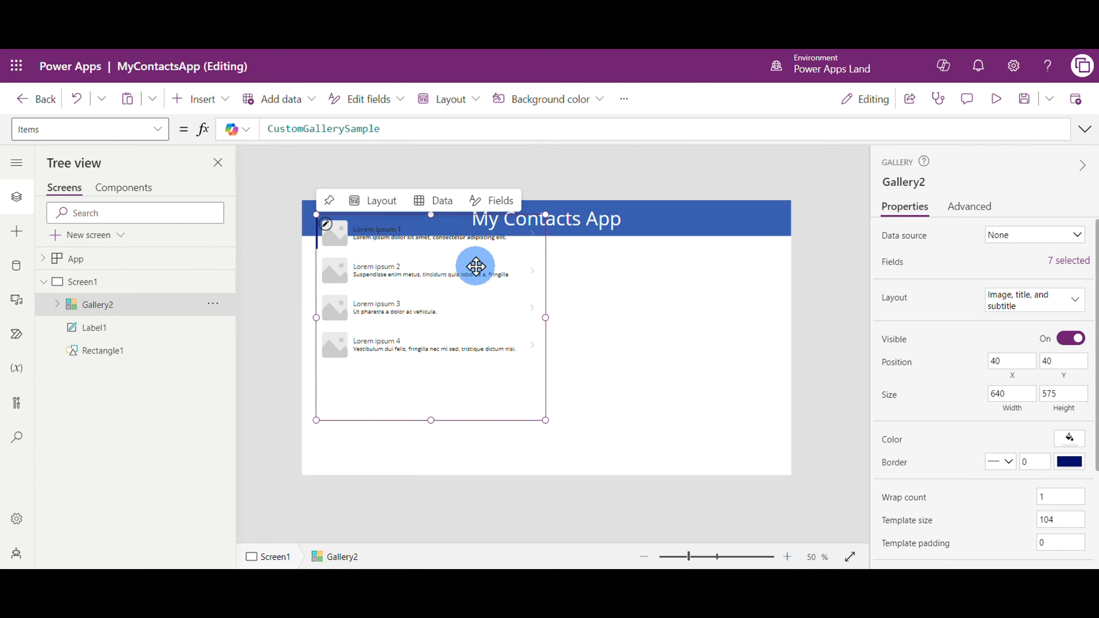
# Move the gallery below the header and shrink it to about 350 by 339
pyautogui.moveTo(504, 266); pyautogui.dragTo(503, 309)
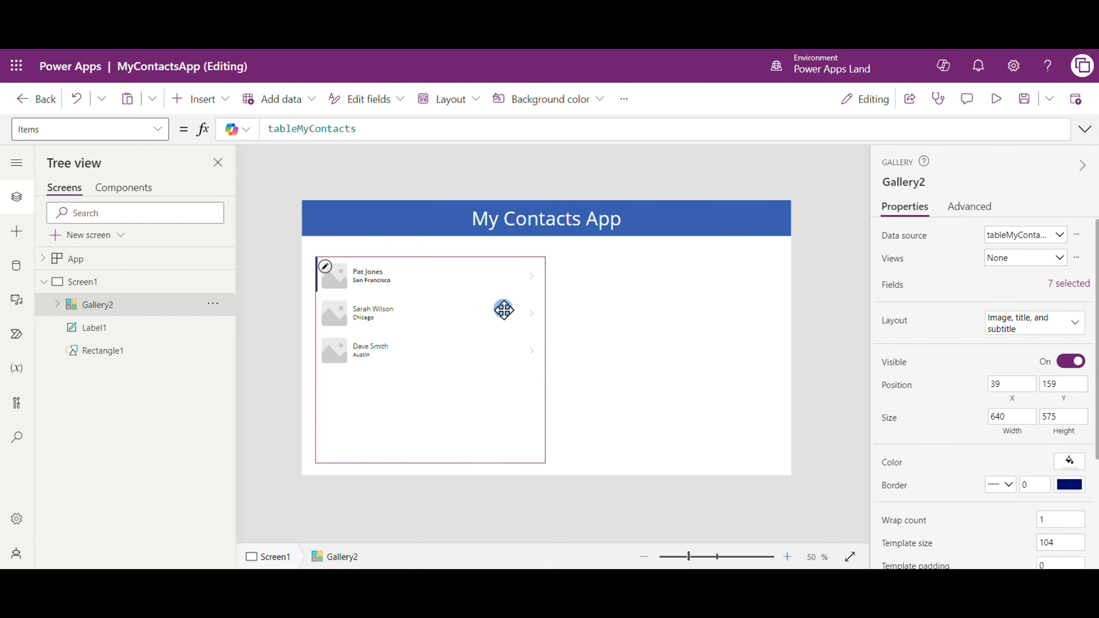
pyautogui.moveTo(428, 455); pyautogui.dragTo(428, 370)
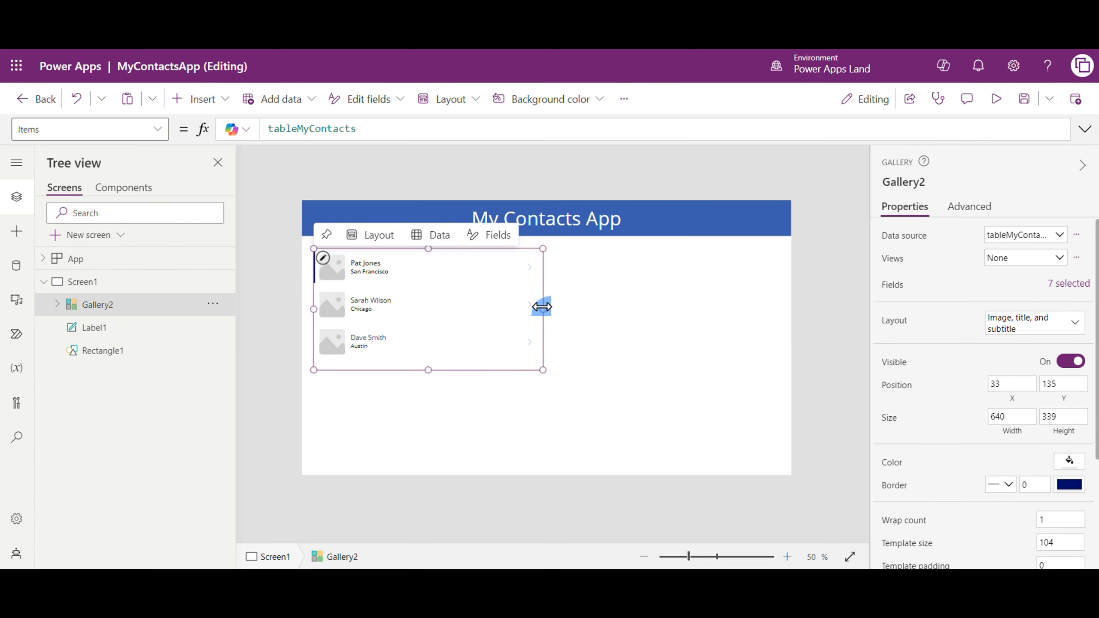
pyautogui.moveTo(542, 307); pyautogui.dragTo(439, 309)
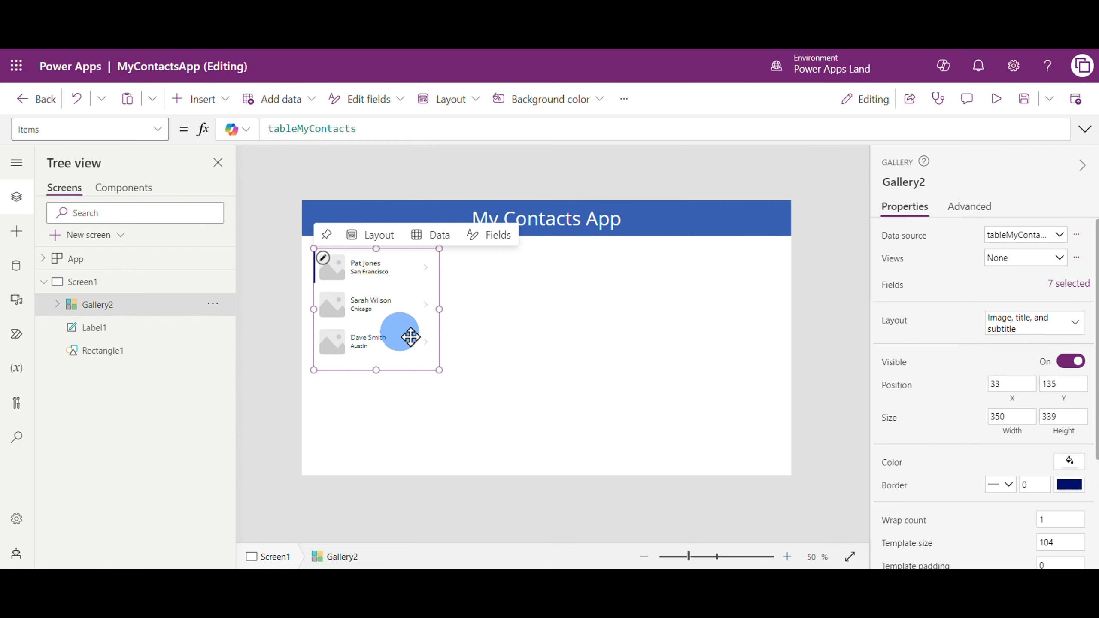
# Set the font size of the gallery's name label to 22
pyautogui.click(374, 262)
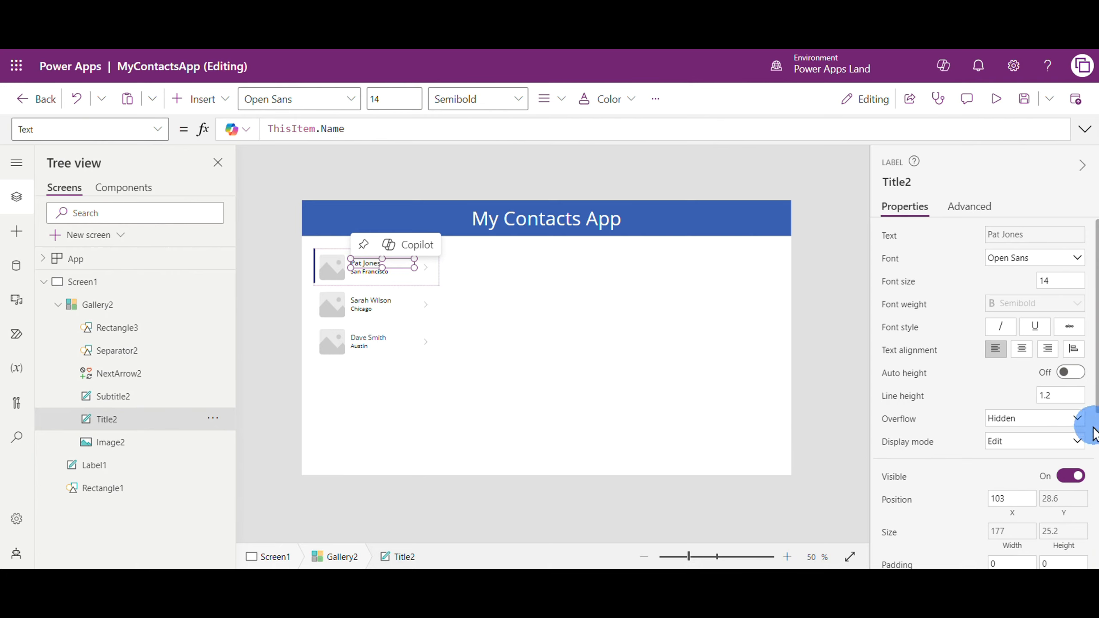
pyautogui.click(1070, 282)
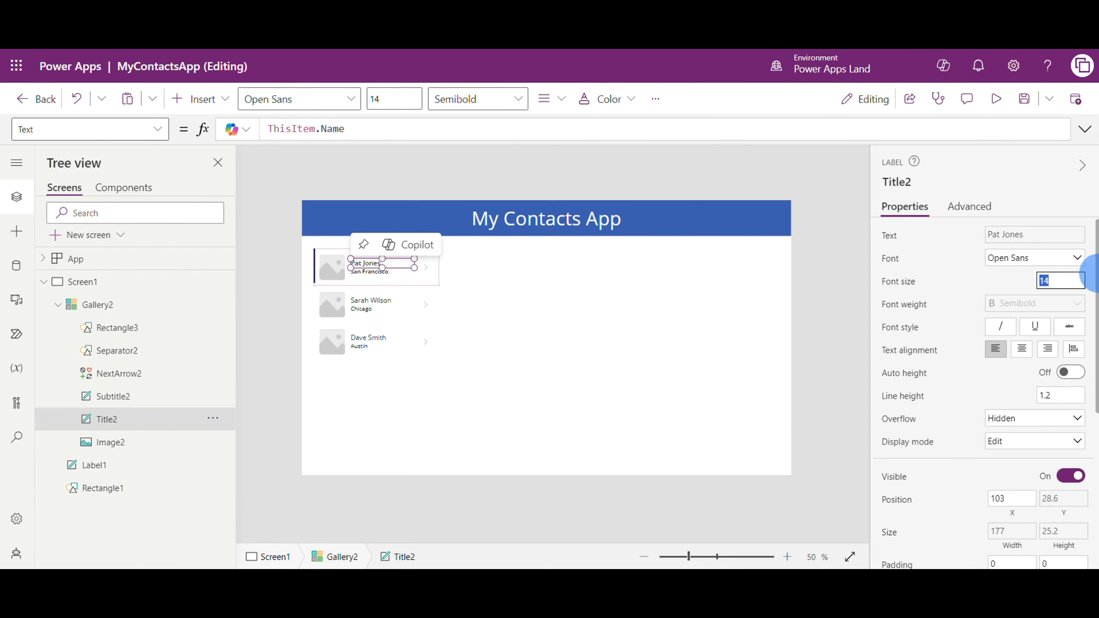
pyautogui.write('22')
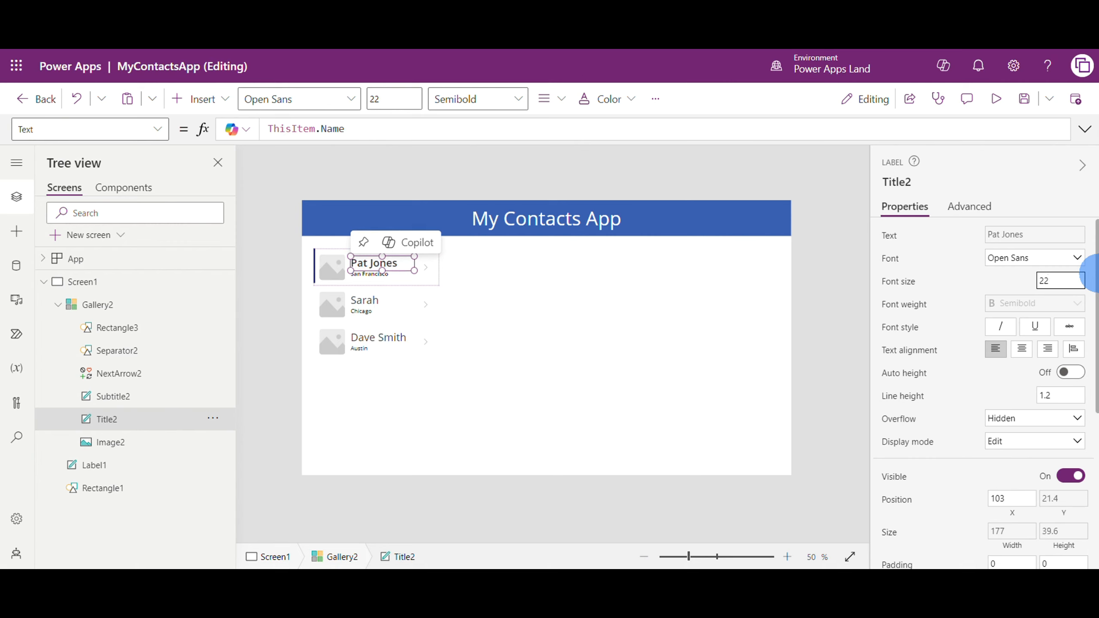
# Set the font size of the gallery's city label to 18
pyautogui.click(355, 272)
pyautogui.click(375, 274)
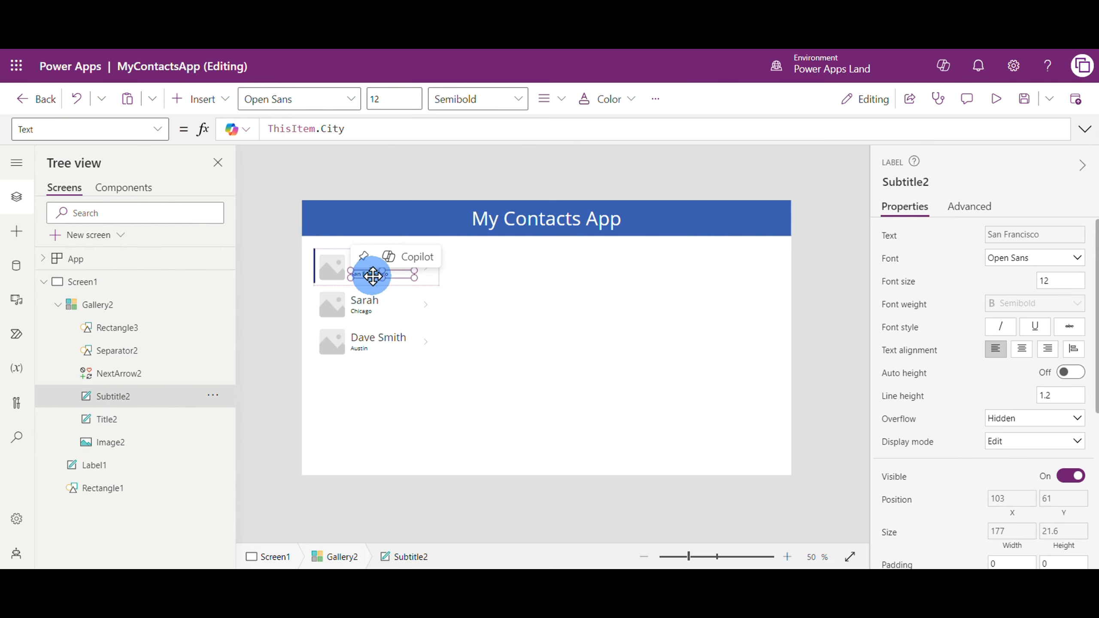
pyautogui.doubleClick(1064, 287)
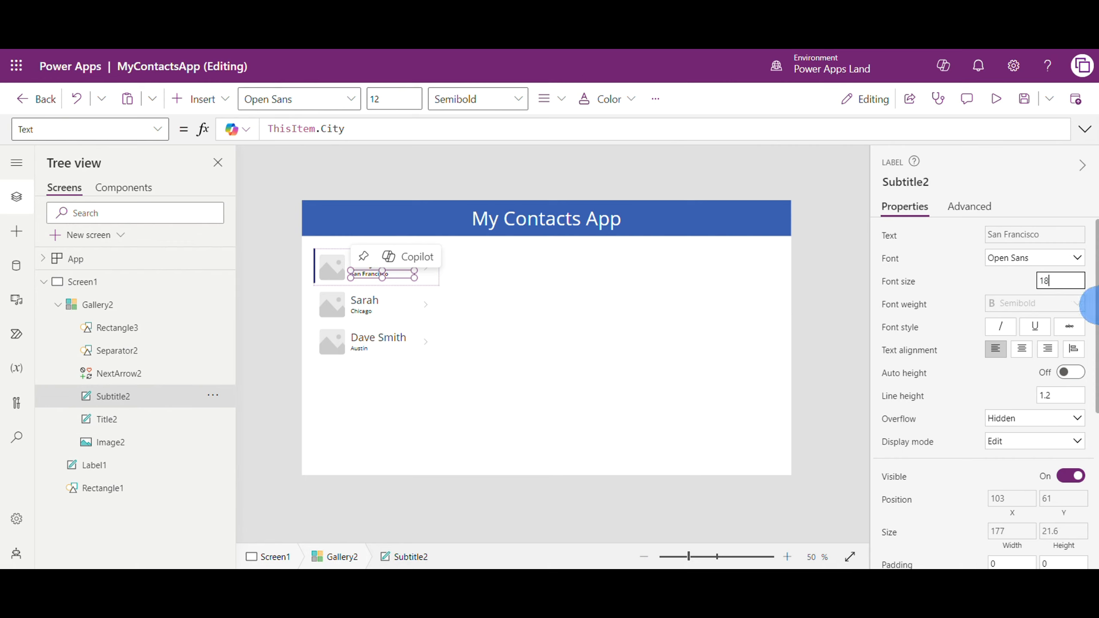
pyautogui.click(430, 390)
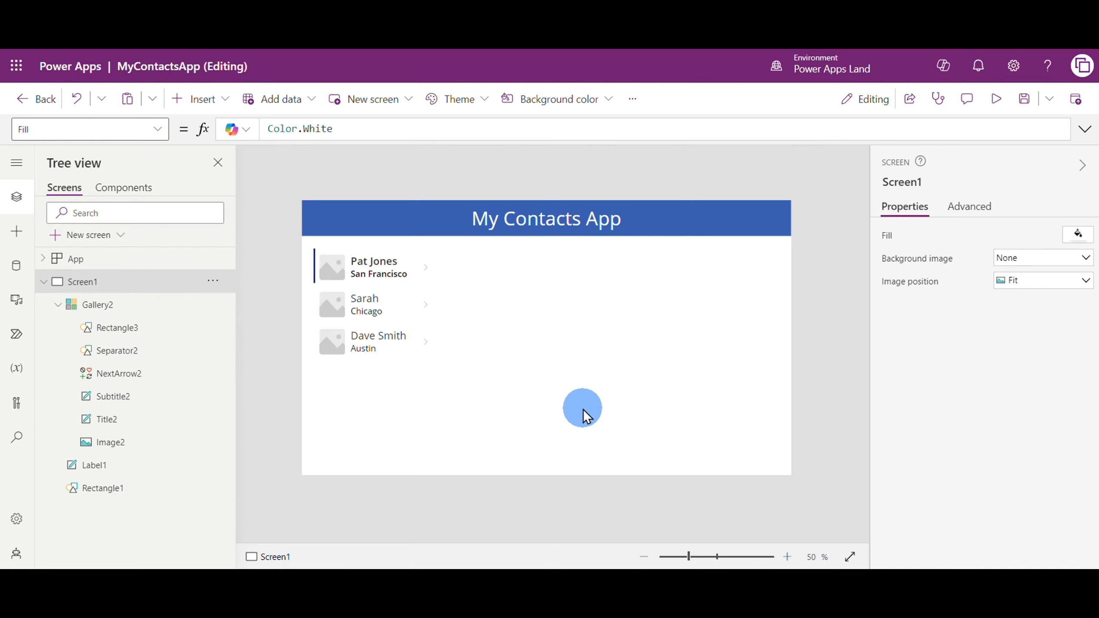
# Examine which tree entries correspond to the gallery, its city label and the header's title label
pyautogui.click(787, 557)
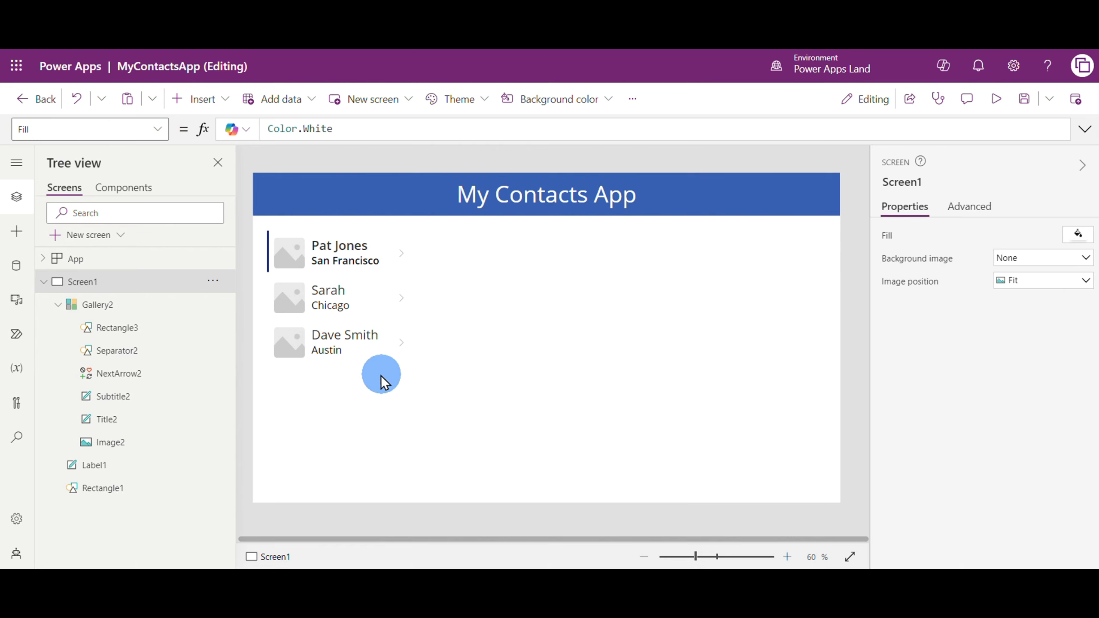
pyautogui.click(352, 369)
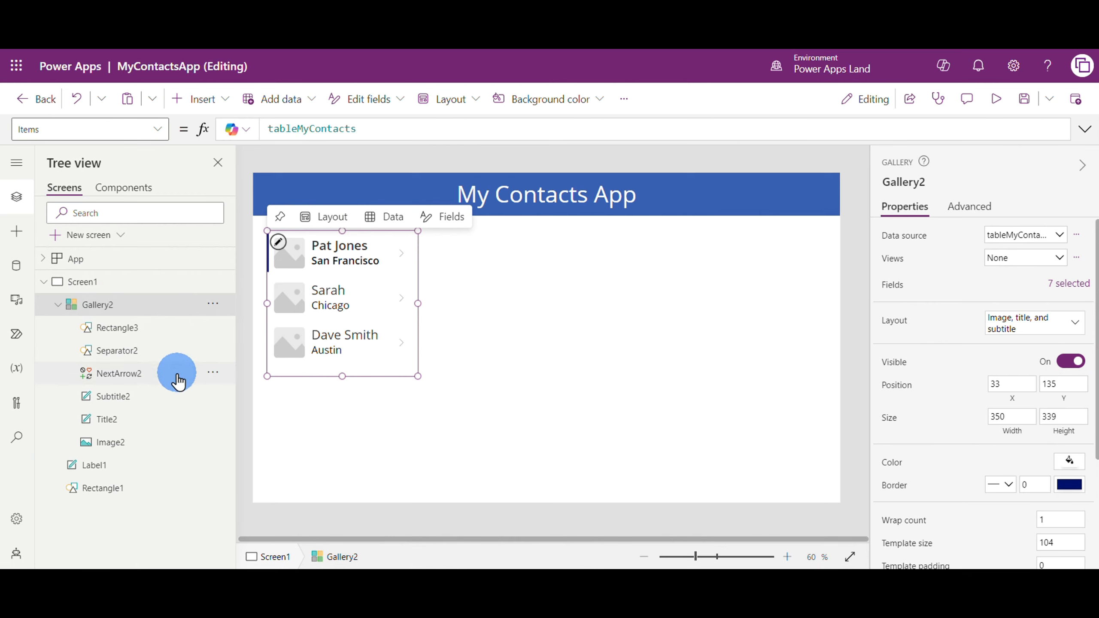
pyautogui.click(117, 397)
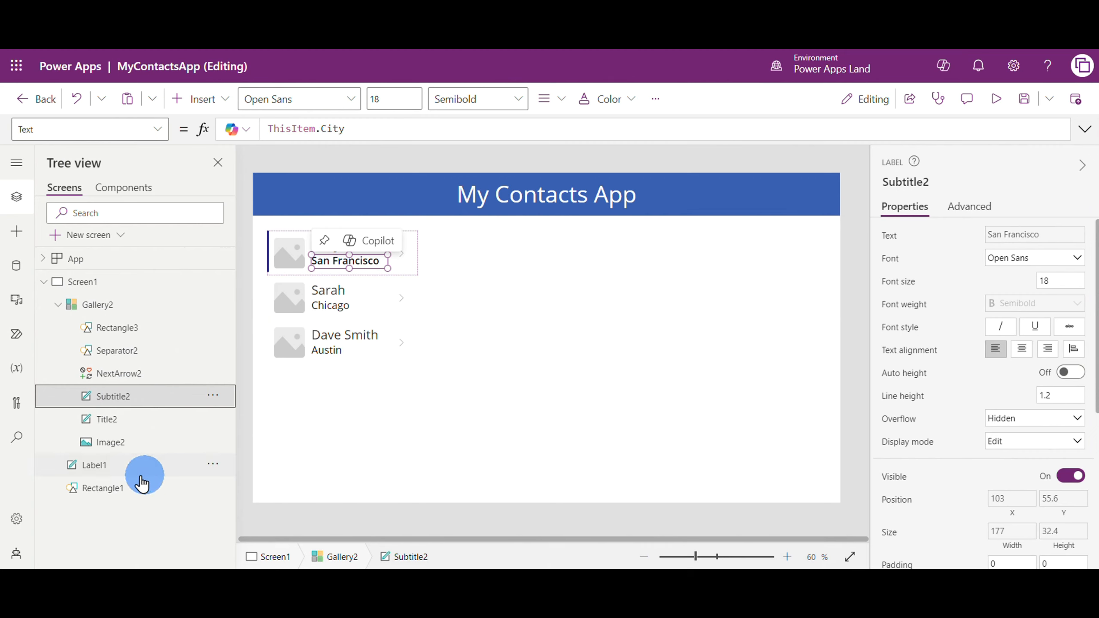
pyautogui.click(94, 467)
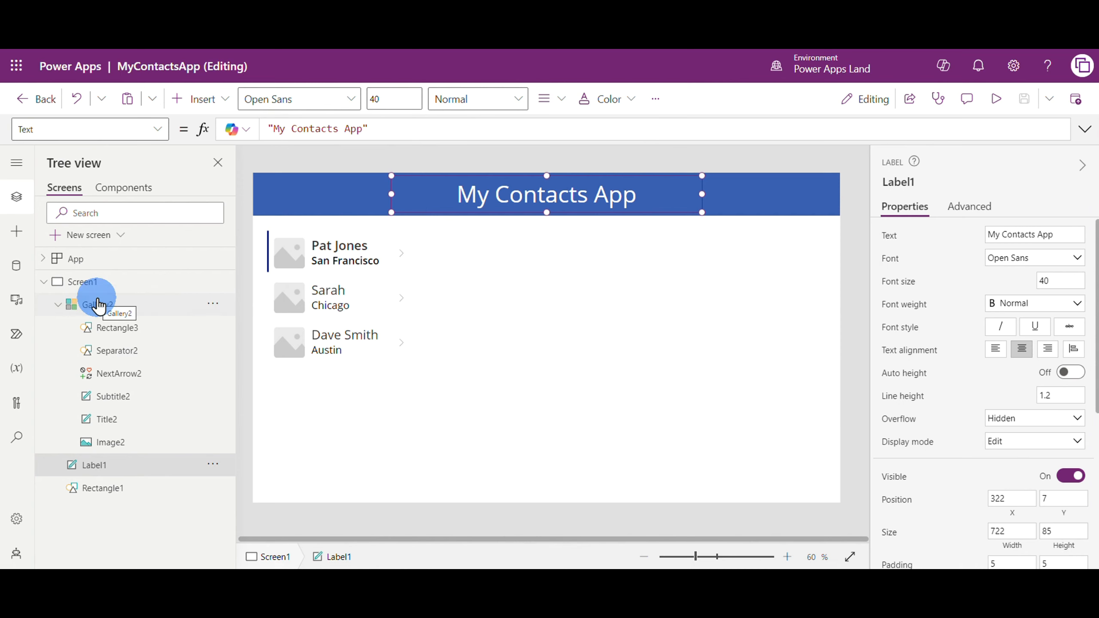
pyautogui.click(649, 357)
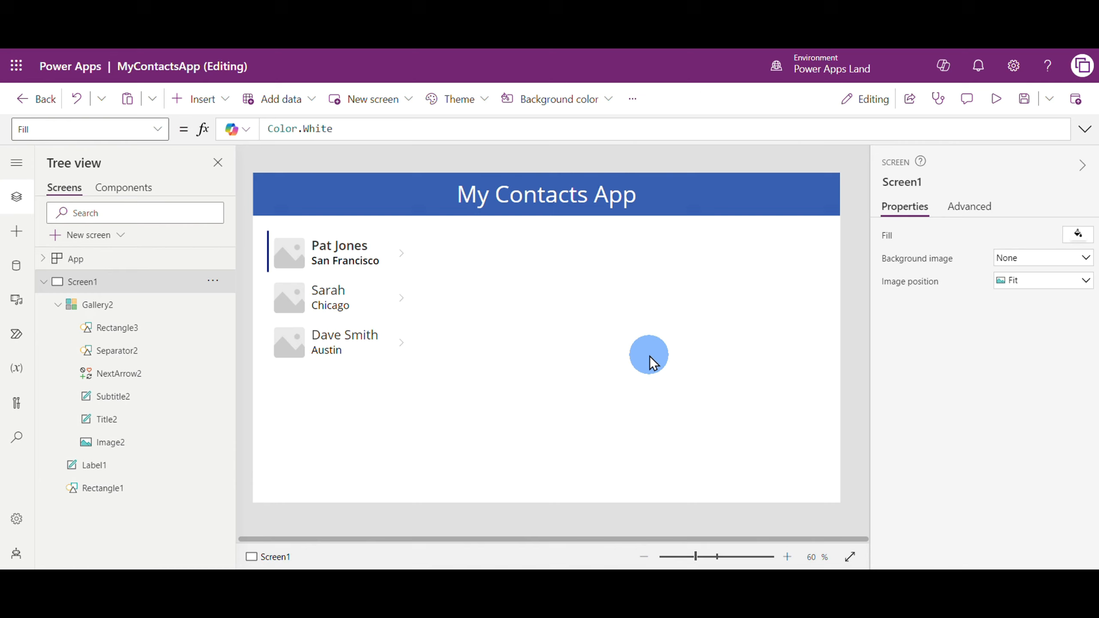
# Insert an edit form connected to tableMyContacts and move it below the header, beside the gallery, at about X 458, Y 135
pyautogui.click(195, 99)
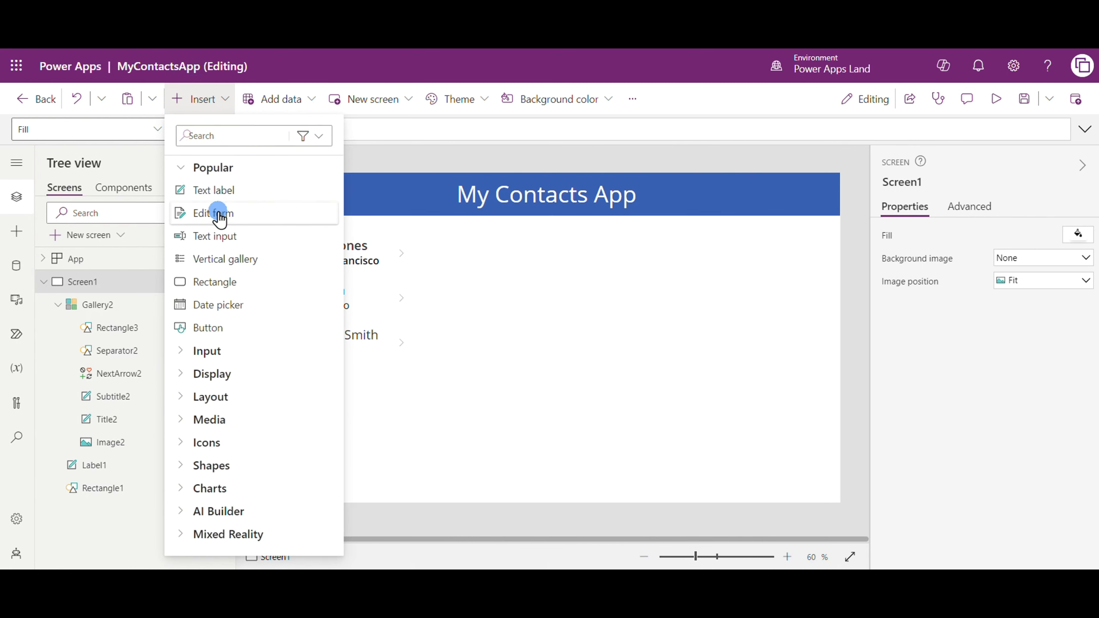
pyautogui.click(218, 212)
pyautogui.moveTo(422, 319)
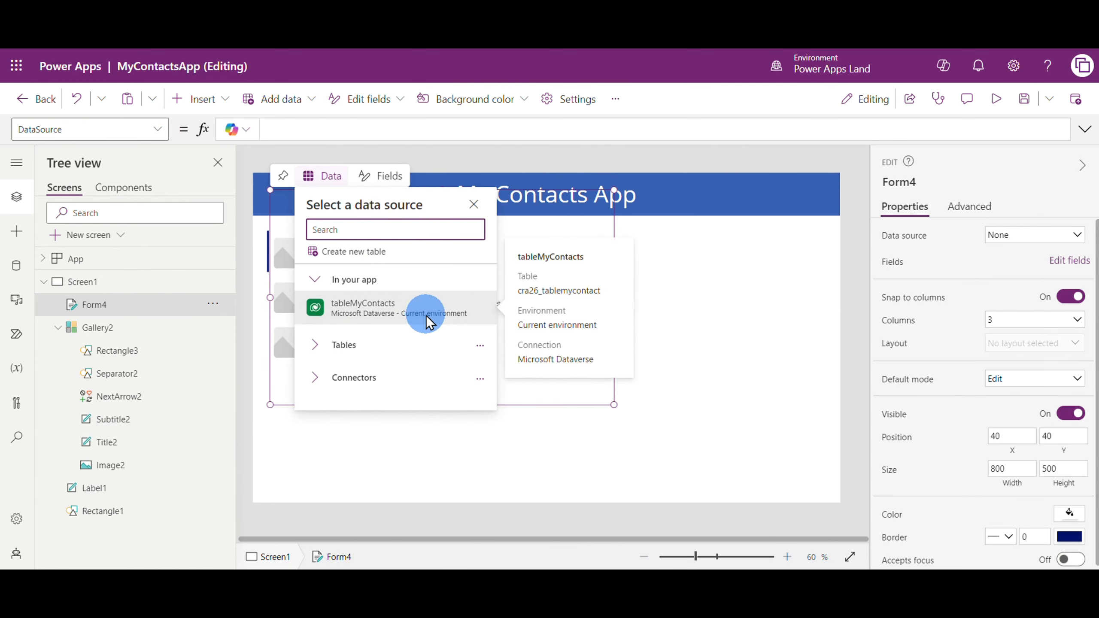
pyautogui.click(427, 317)
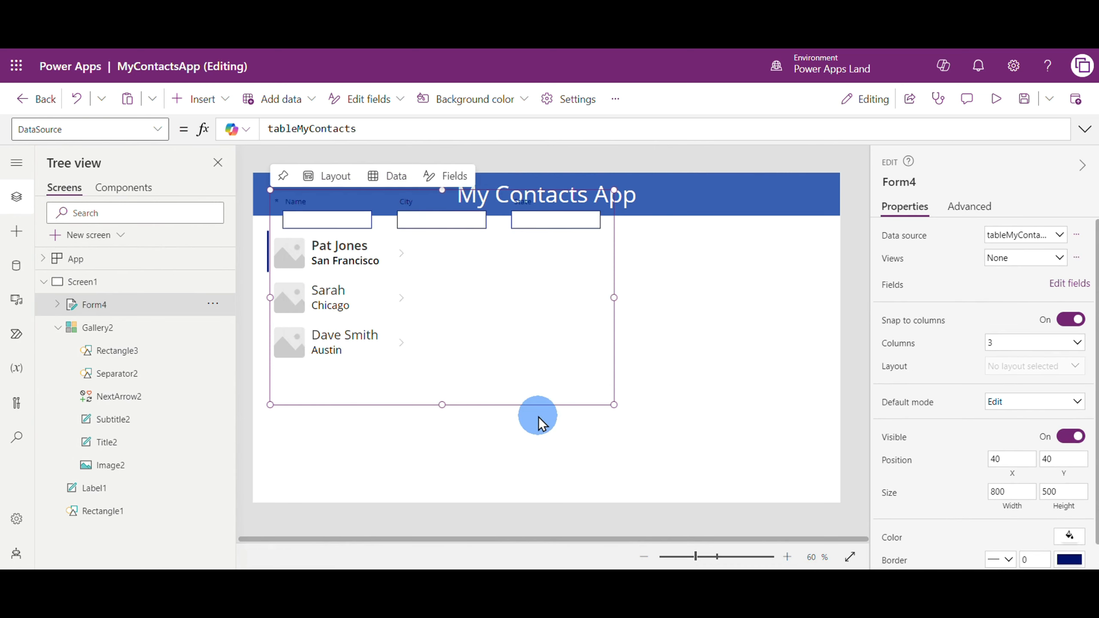
pyautogui.moveTo(547, 404); pyautogui.dragTo(726, 447)
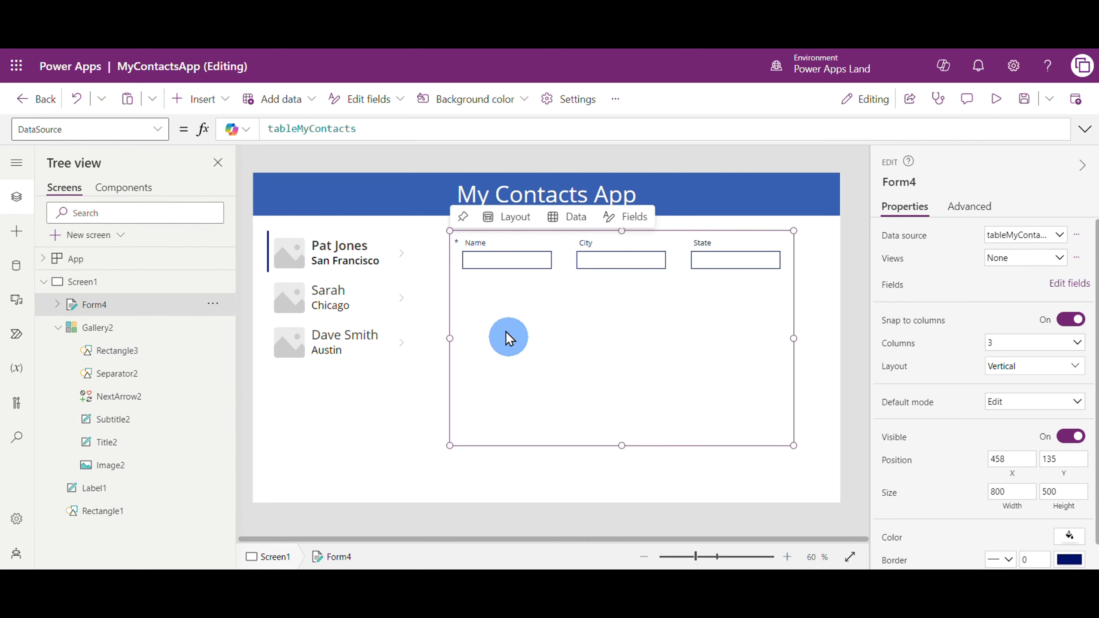
# Widen the form's Name card to about 798 so it spans the full width of the form
pyautogui.click(457, 243)
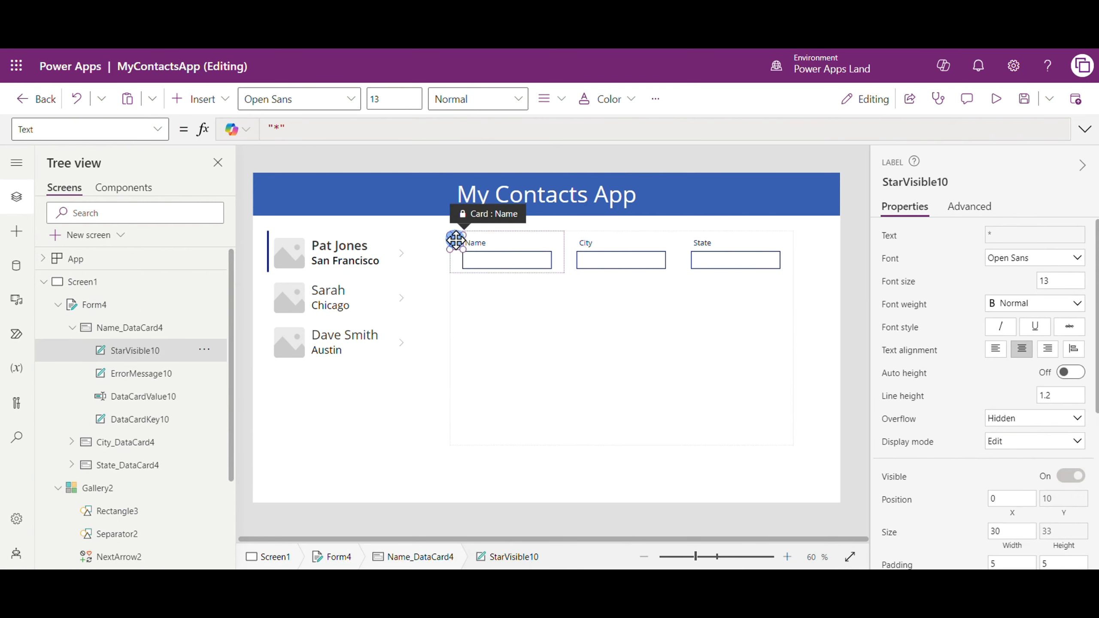
pyautogui.doubleClick(456, 243)
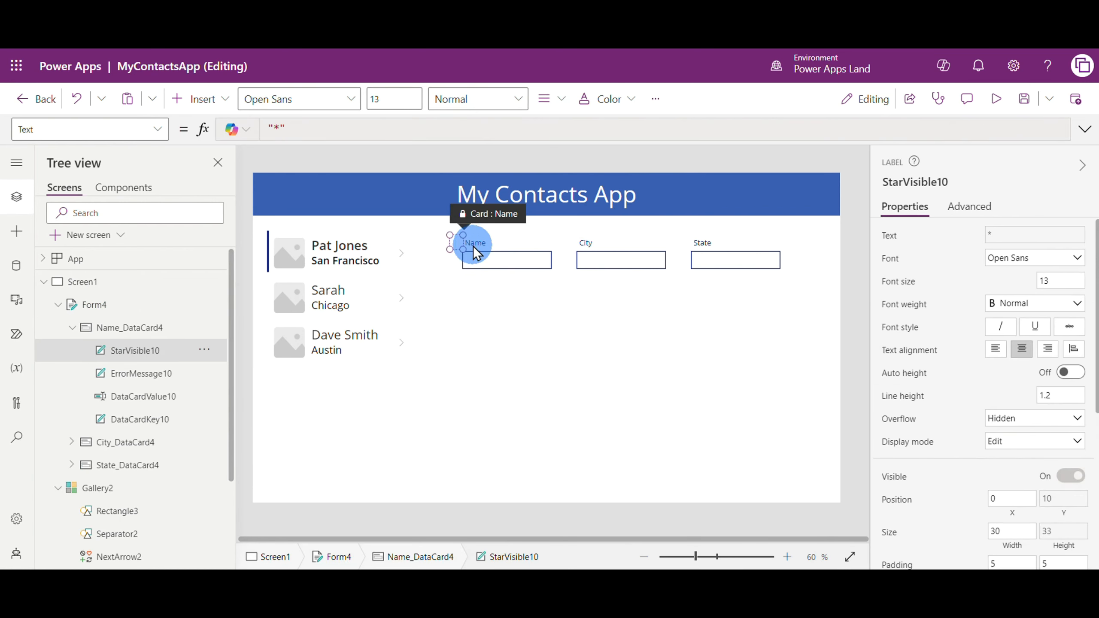
pyautogui.click(513, 372)
pyautogui.click(387, 429)
pyautogui.click(497, 249)
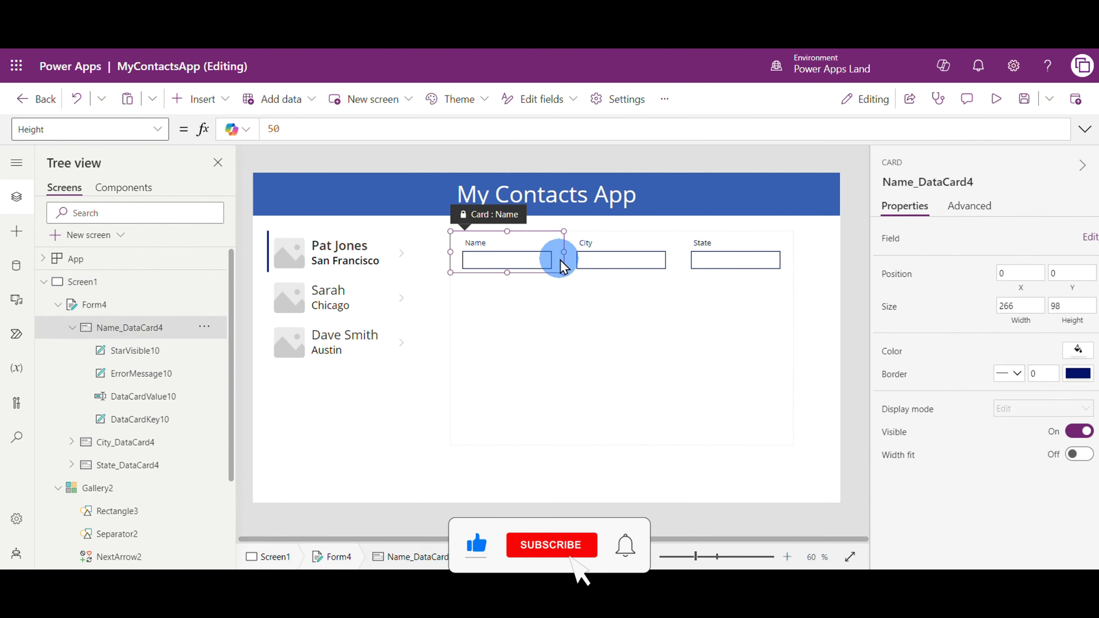
pyautogui.moveTo(563, 252); pyautogui.dragTo(767, 255)
# Widen the form's State and City cards to about 798 each, stacking them below the Name card
pyautogui.click(529, 300)
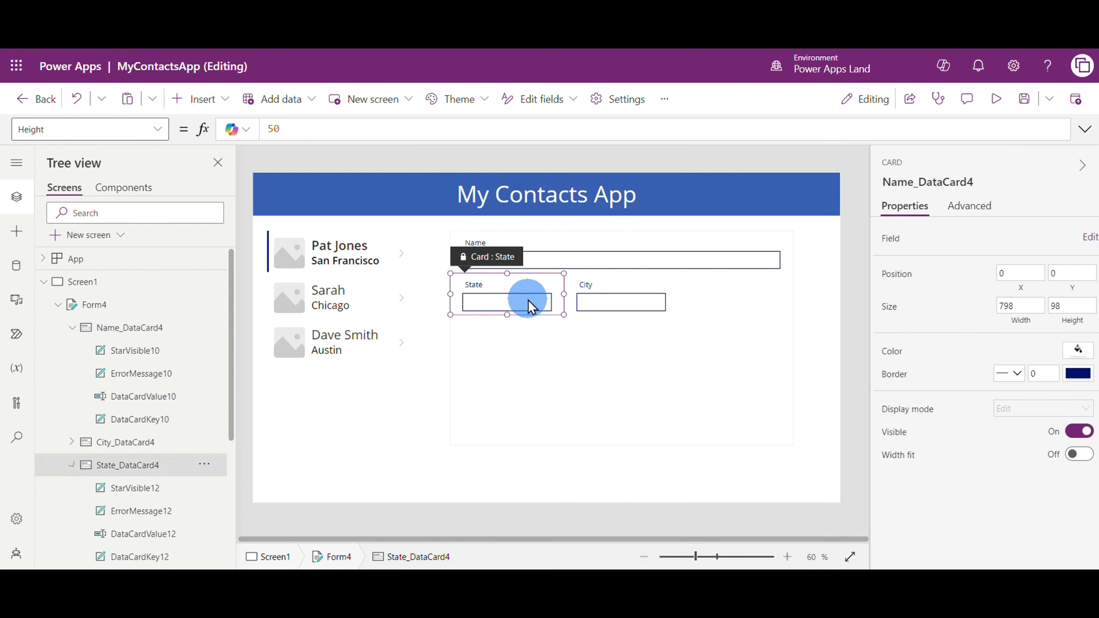
pyautogui.moveTo(564, 293); pyautogui.dragTo(780, 293)
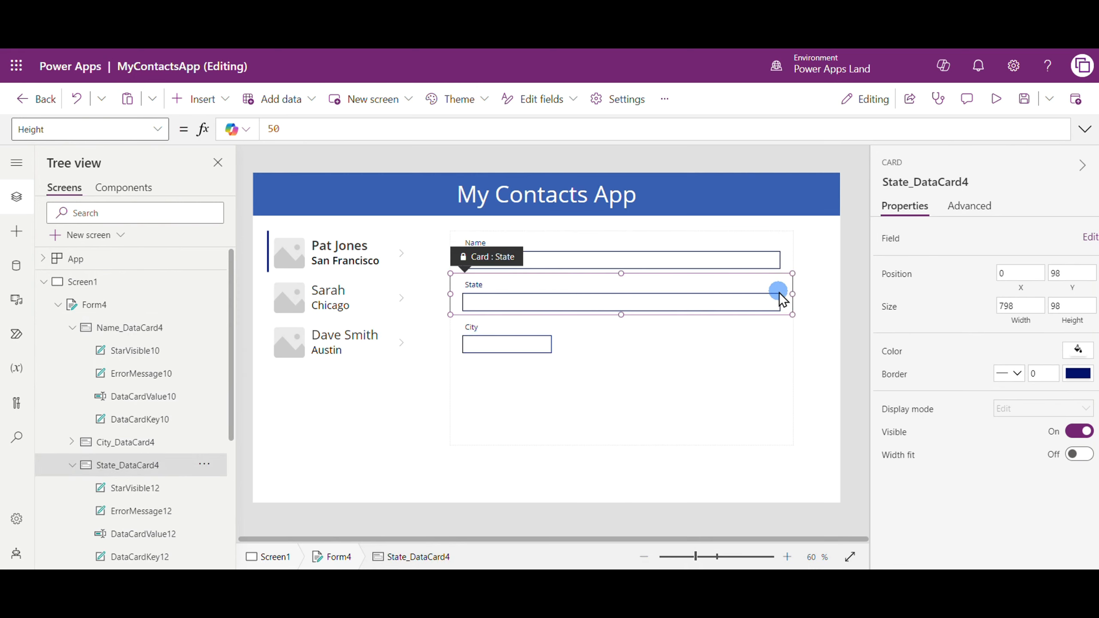
pyautogui.click(558, 343)
pyautogui.moveTo(564, 334); pyautogui.dragTo(779, 336)
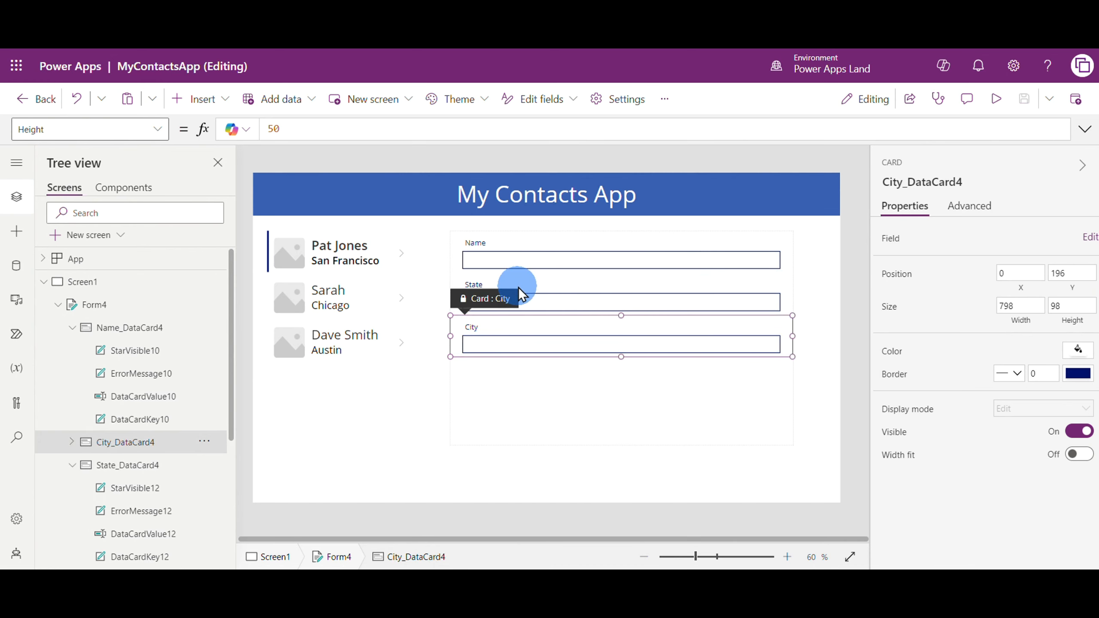
# Set the font size of the form's Name field label to 16
pyautogui.click(480, 243)
pyautogui.click(478, 243)
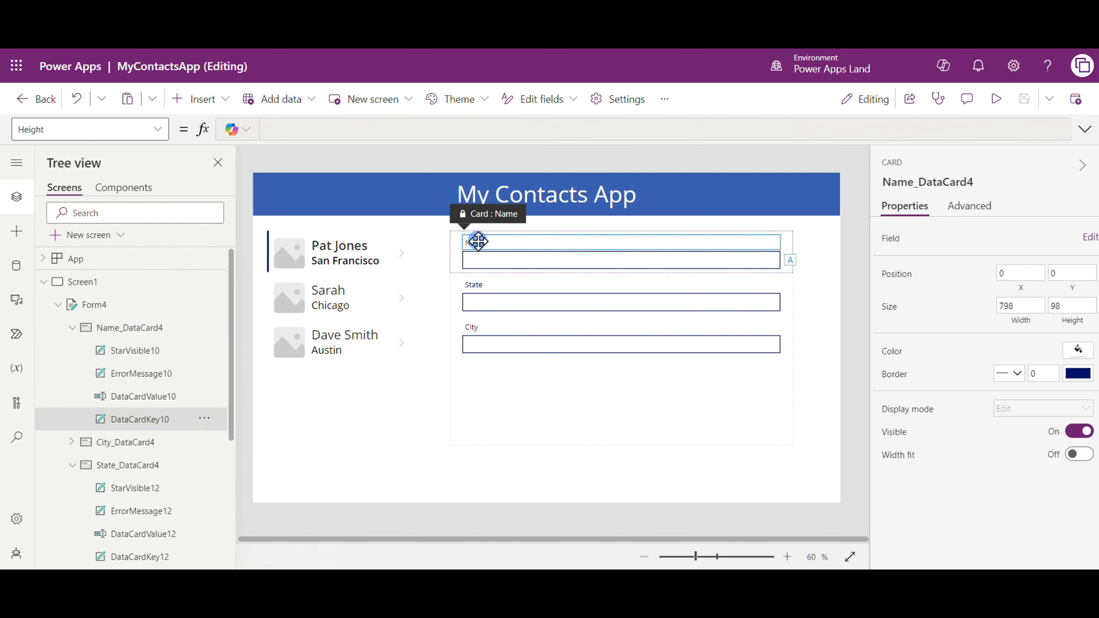
pyautogui.click(1055, 280)
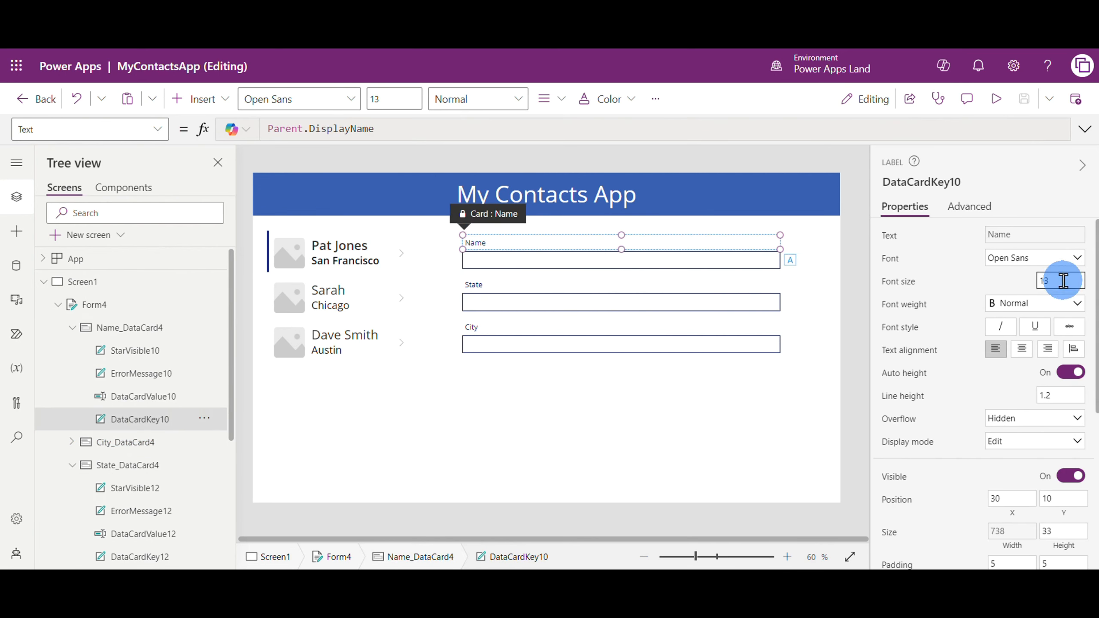
pyautogui.write('16')
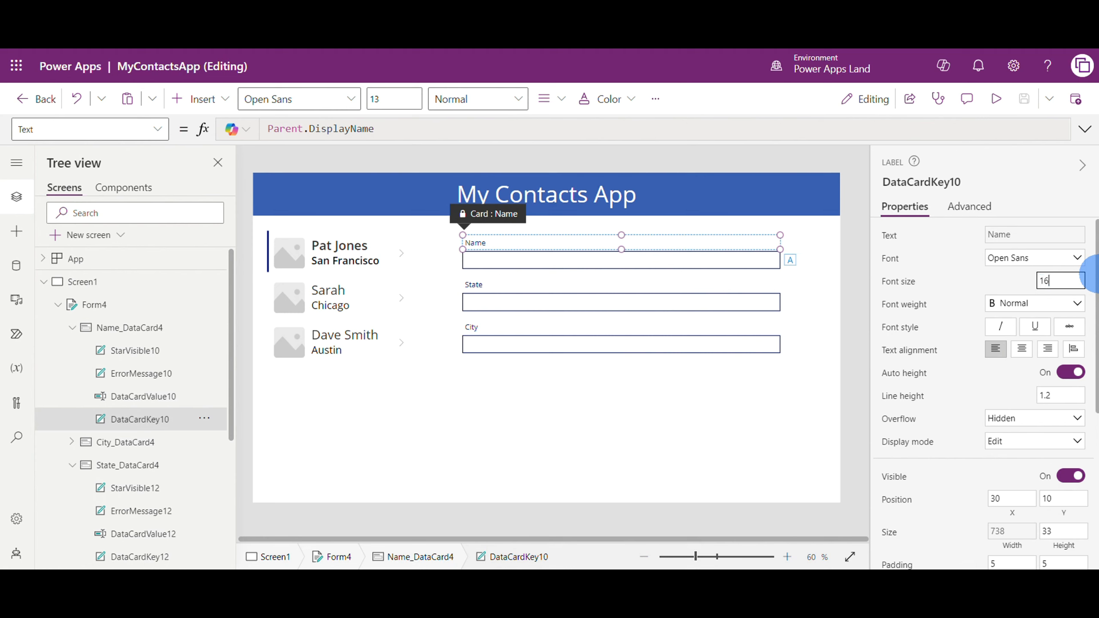
pyautogui.click(807, 290)
# Set the font size of the text input in the form's Name card to 16
pyautogui.click(560, 262)
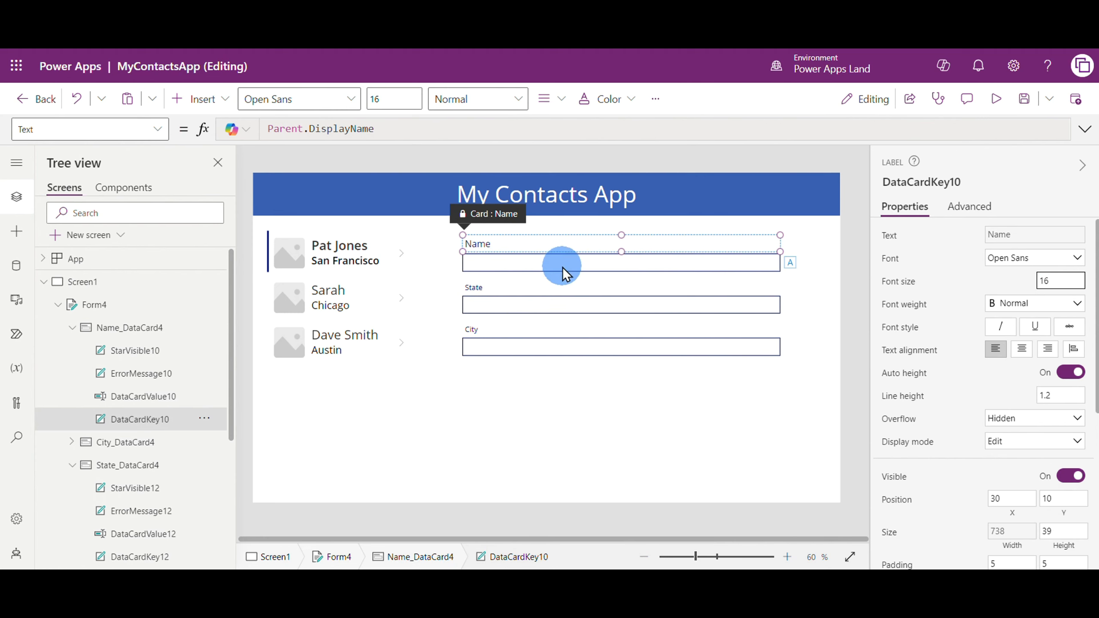
pyautogui.click(560, 262)
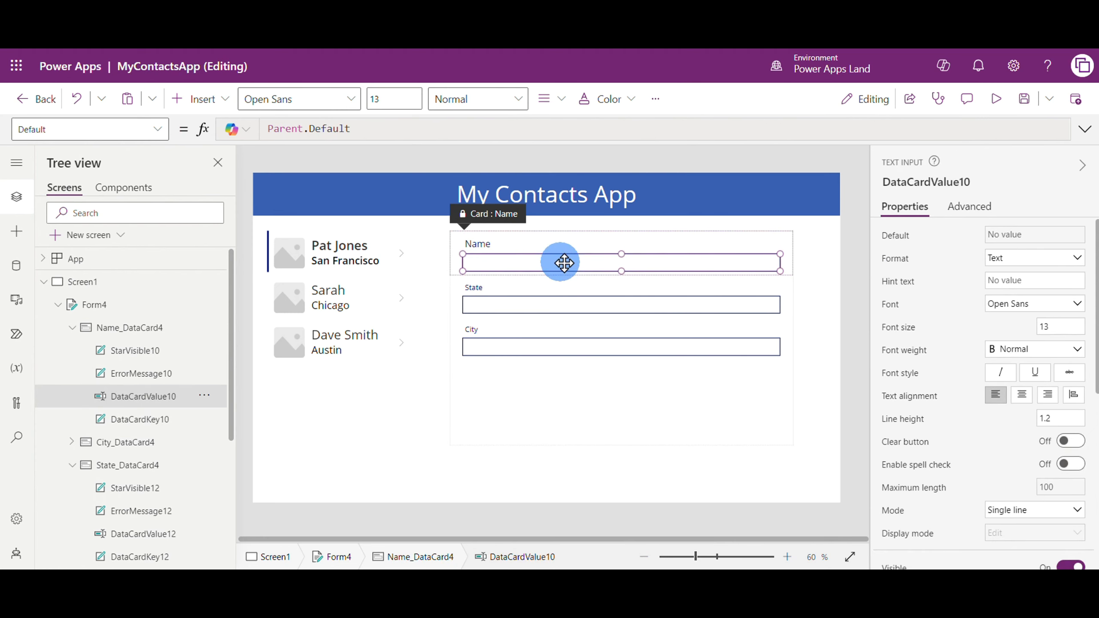
pyautogui.click(1052, 326)
pyautogui.moveTo(1057, 328); pyautogui.dragTo(1026, 326)
pyautogui.write('1')
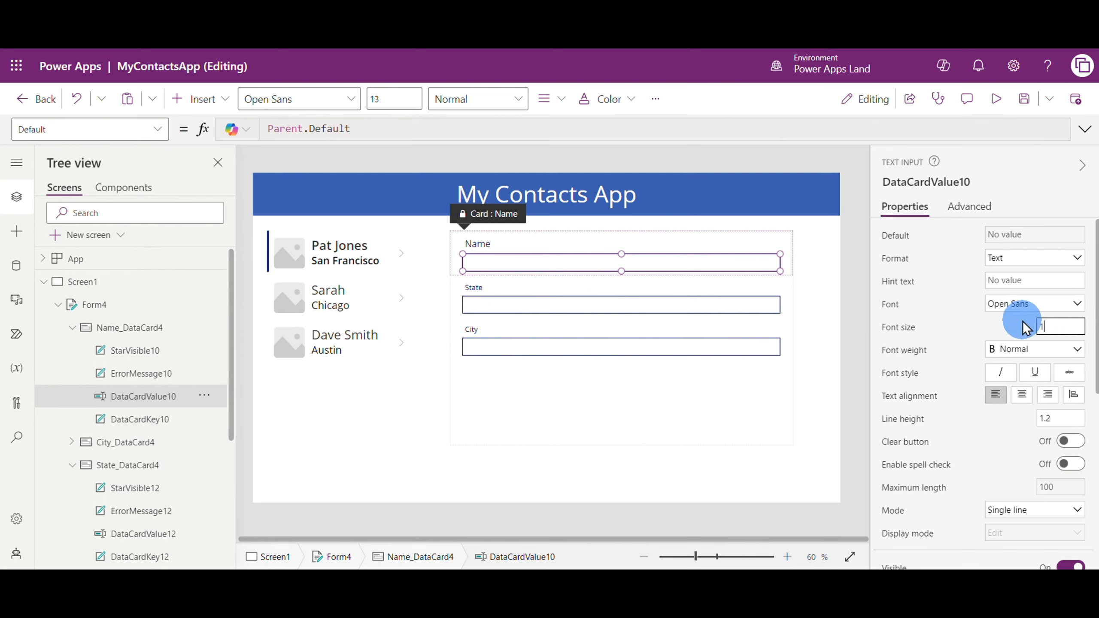
pyautogui.press('Return')
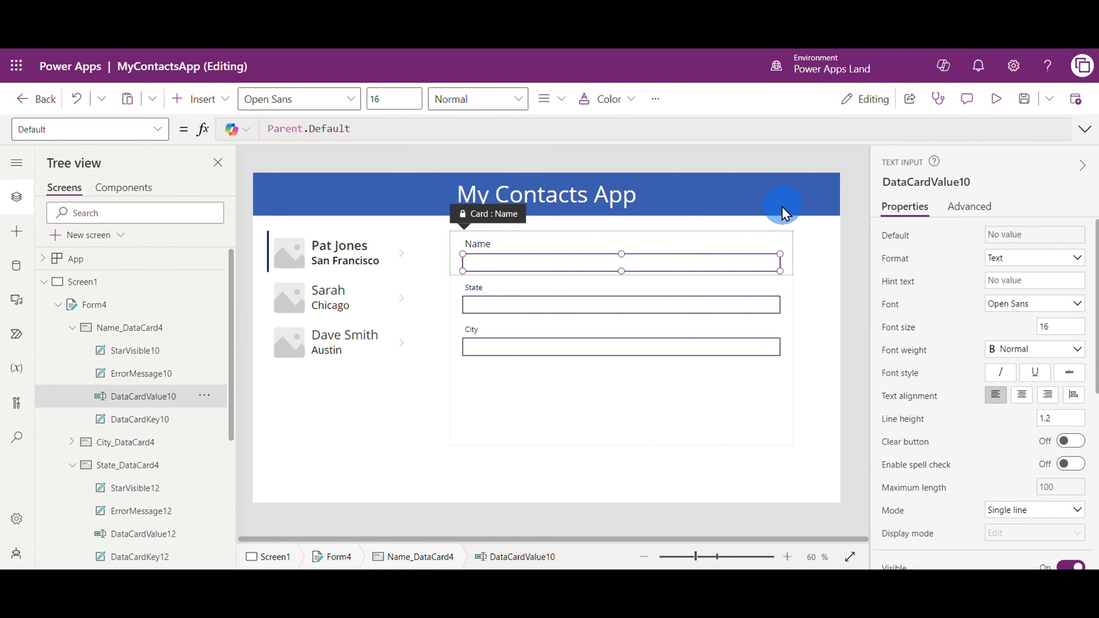
pyautogui.click(524, 442)
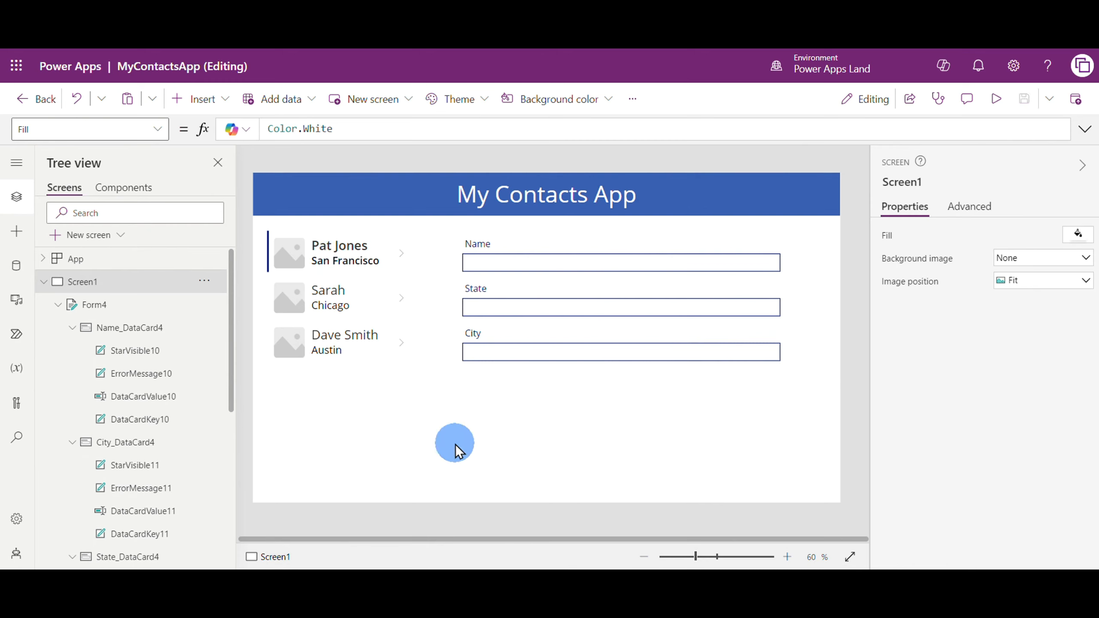
# Set the form's Item property to Gallery2.Selected so it displays the contact chosen in the gallery
pyautogui.click(502, 397)
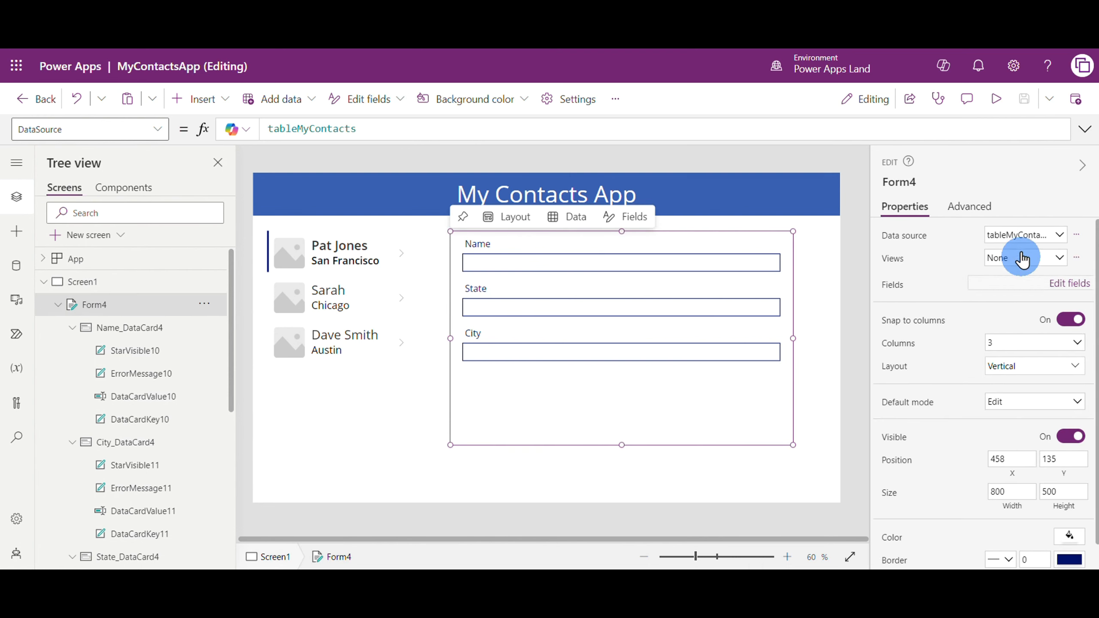
pyautogui.click(981, 208)
pyautogui.scroll(-1, 1006, 432)
pyautogui.scroll(-1, 1006, 431)
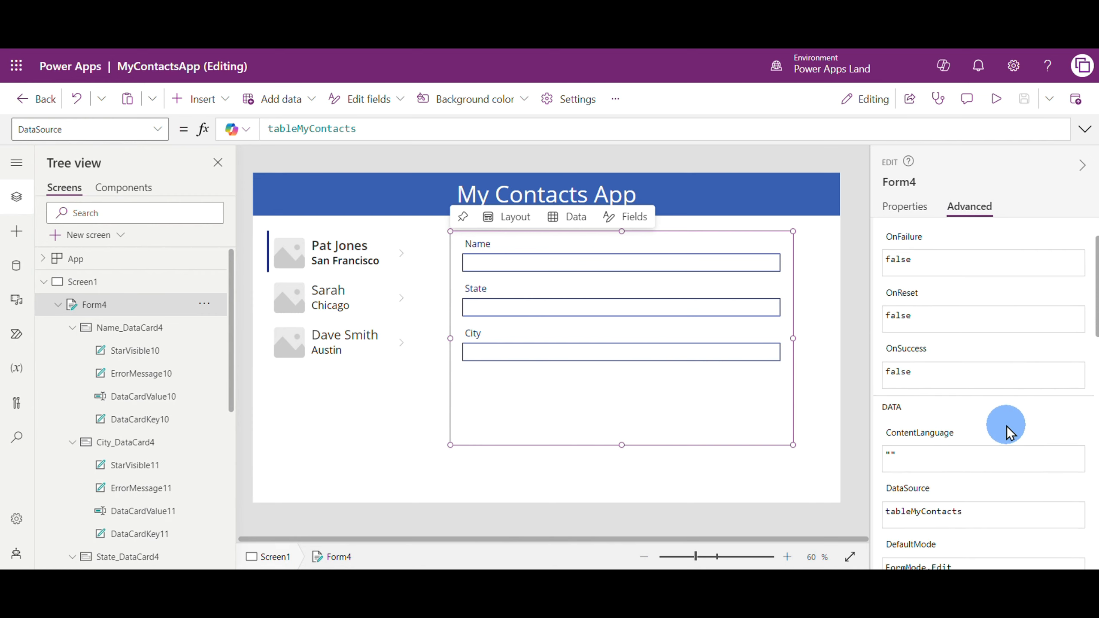
pyautogui.scroll(-1, 1006, 425)
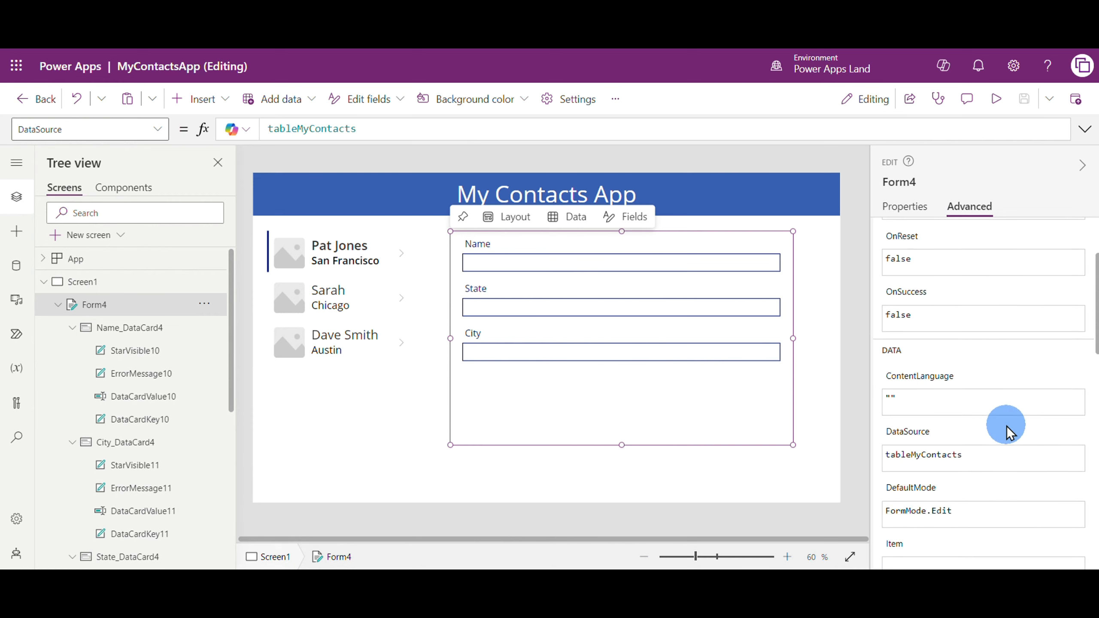
pyautogui.scroll(3, 1006, 426)
pyautogui.scroll(-5, 1003, 427)
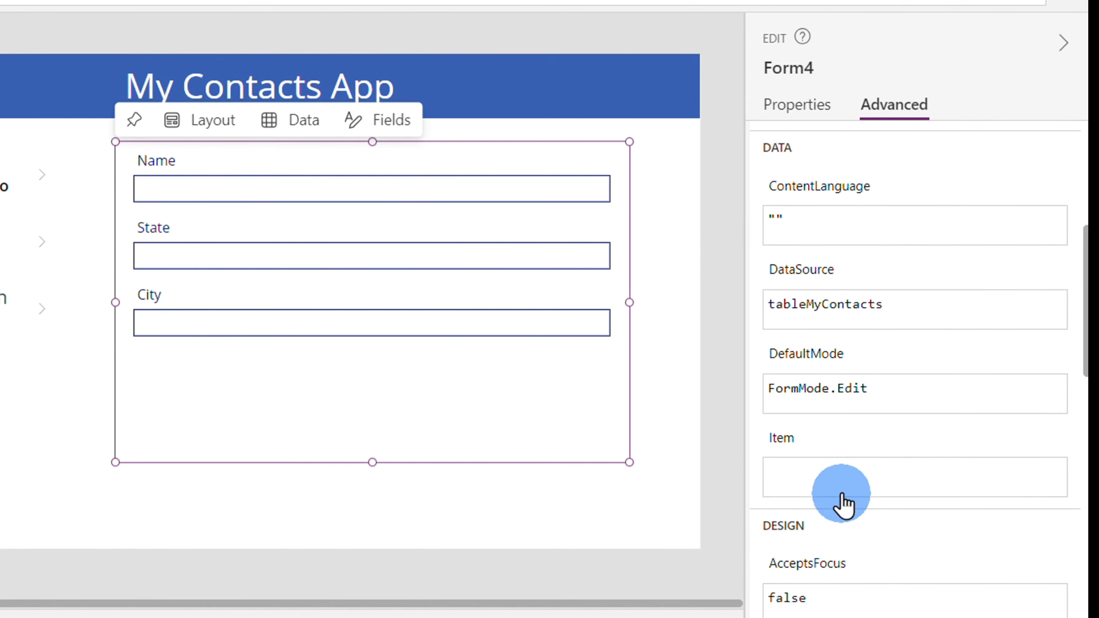
pyautogui.click(842, 487)
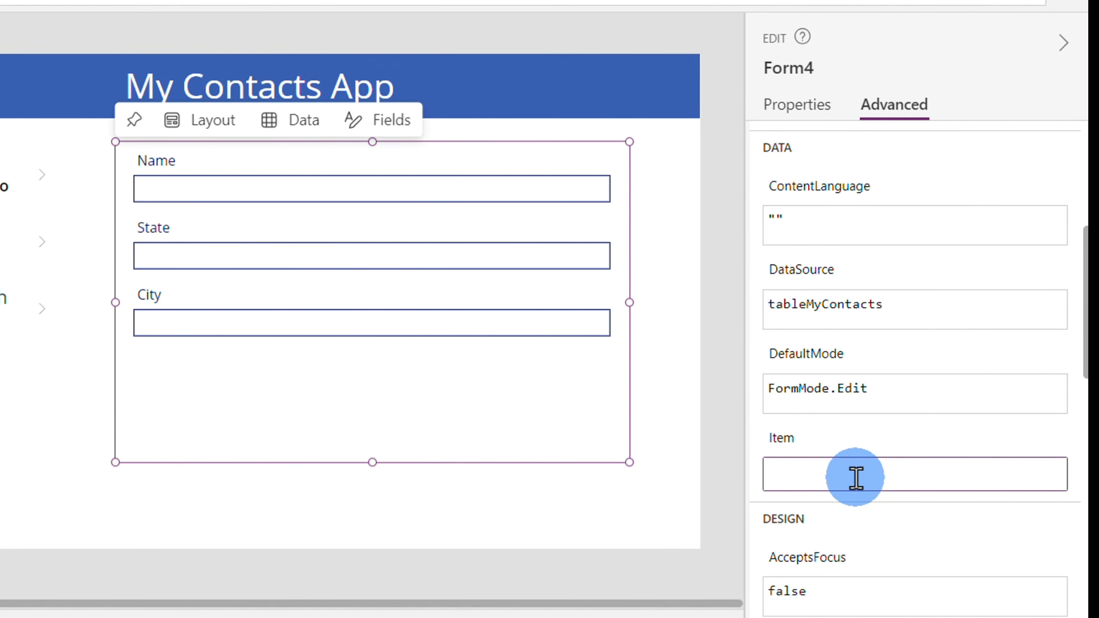
pyautogui.write('Ga')
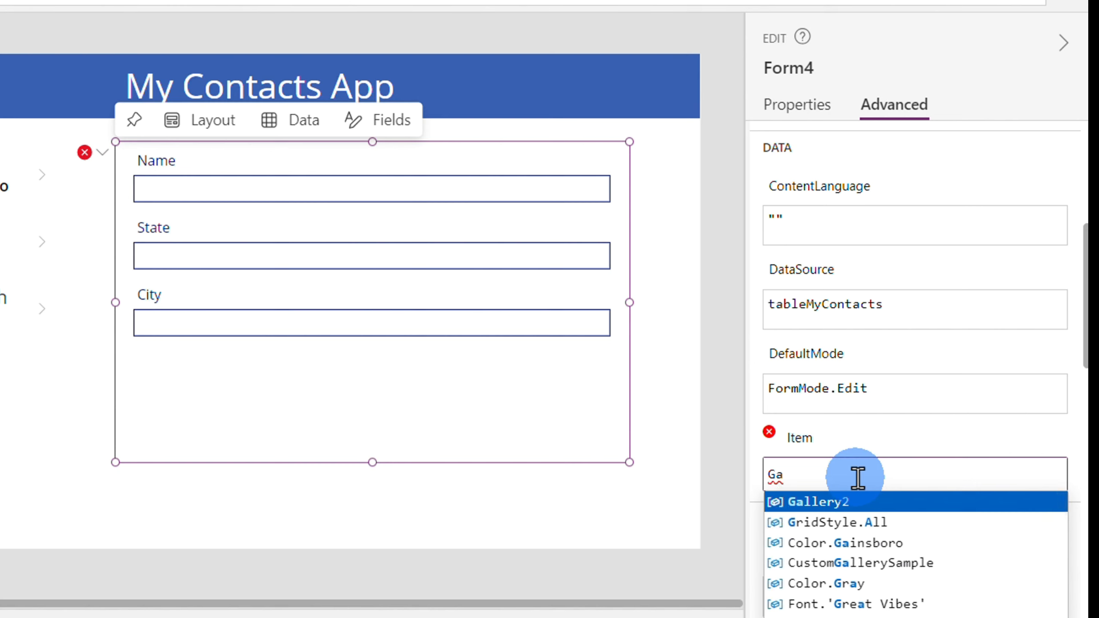
pyautogui.click(896, 502)
pyautogui.write('.')
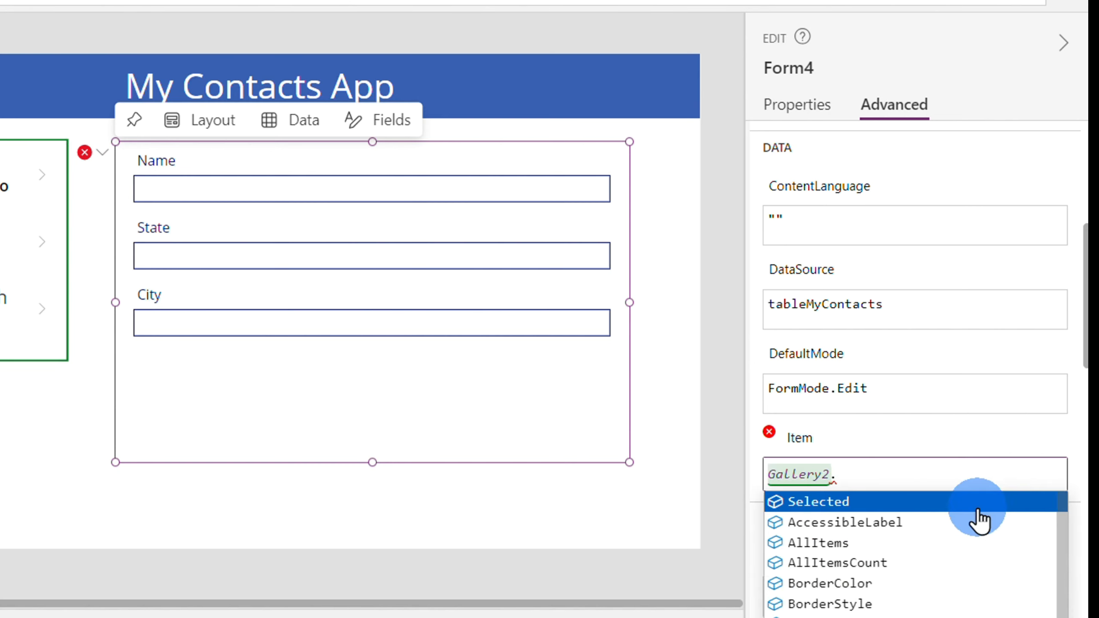
pyautogui.write('Selected')
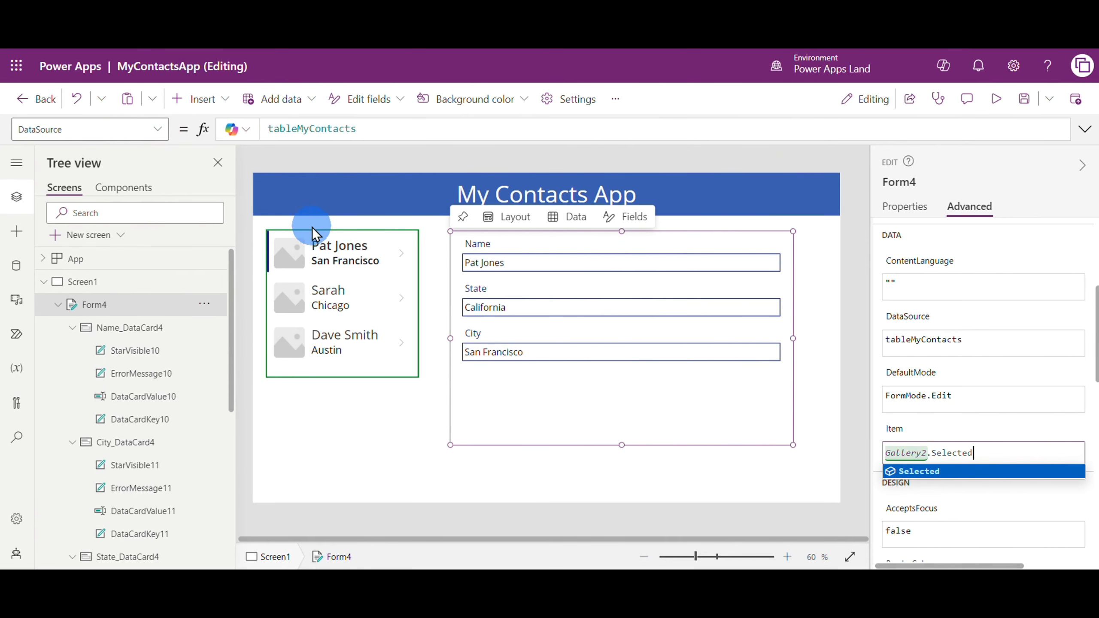
pyautogui.click(986, 459)
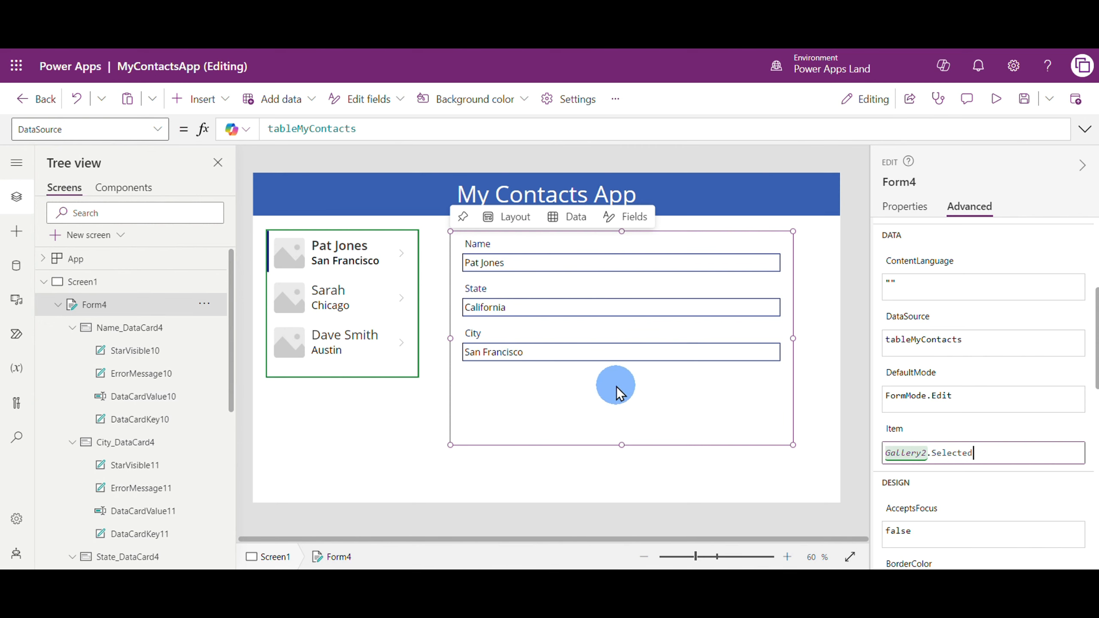
# Review the form's Item property and its Gallery2.Selected formula in the formula bar
pyautogui.click(773, 493)
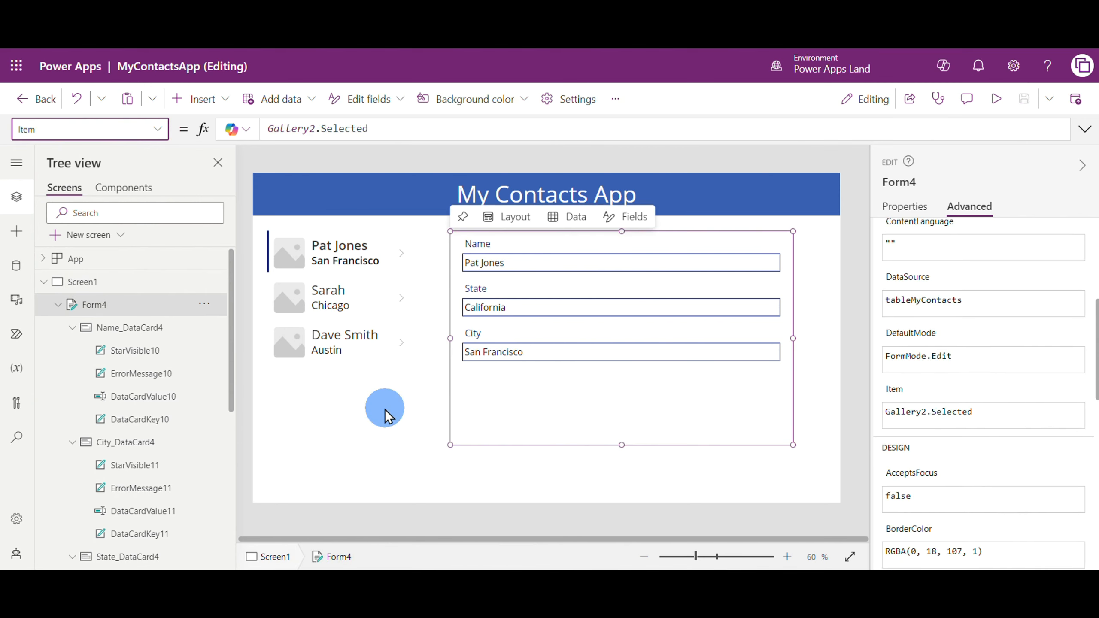
pyautogui.click(154, 130)
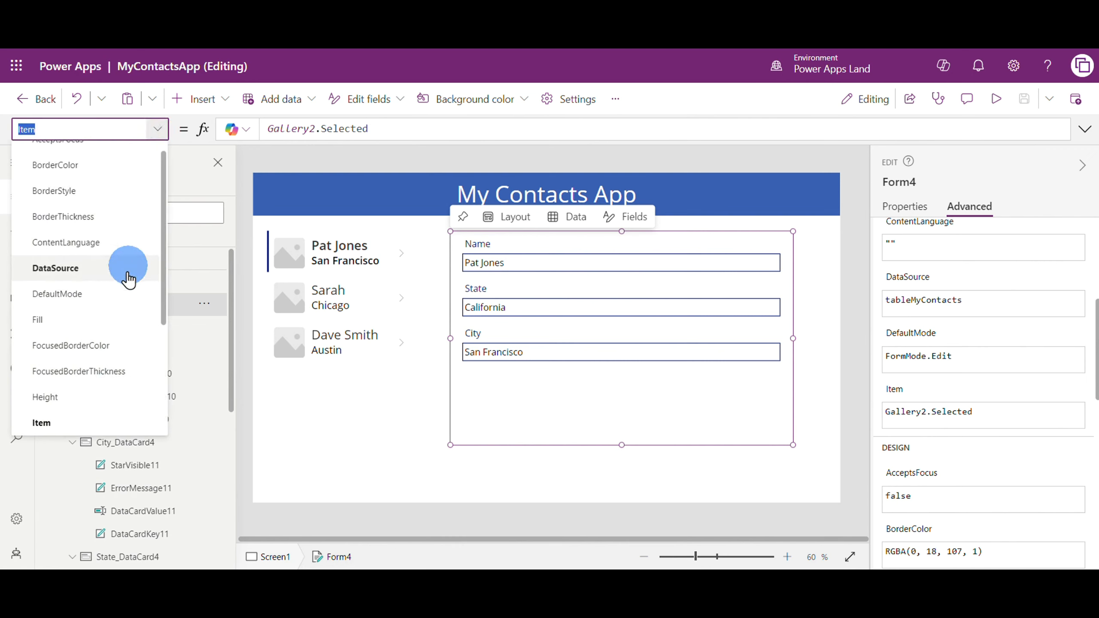
pyautogui.scroll(-2, 123, 302)
pyautogui.scroll(-1, 121, 298)
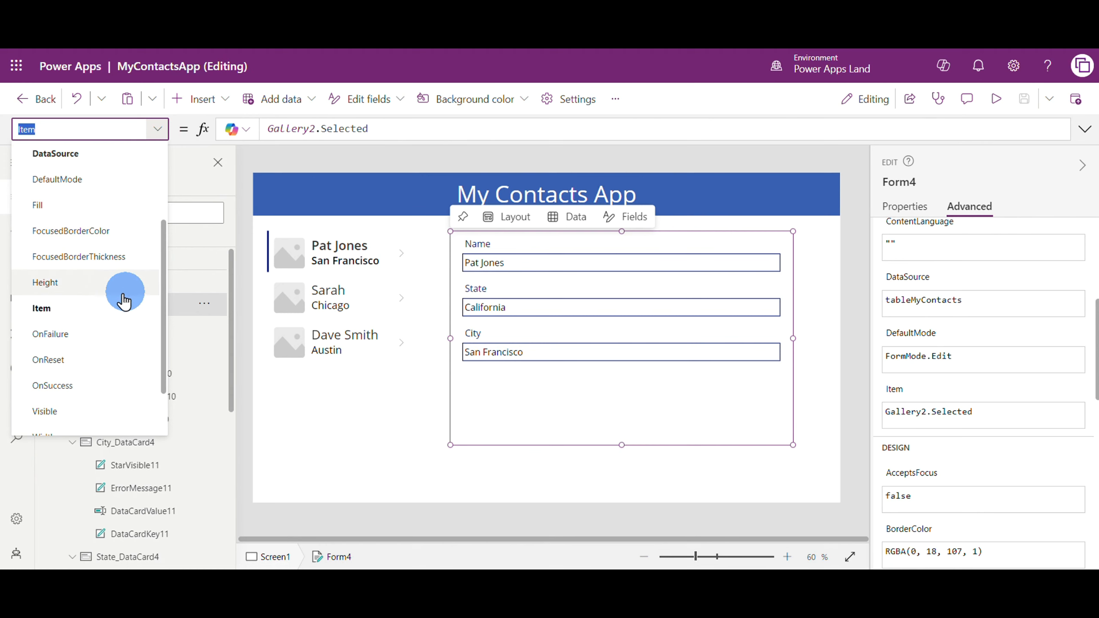
pyautogui.click(71, 315)
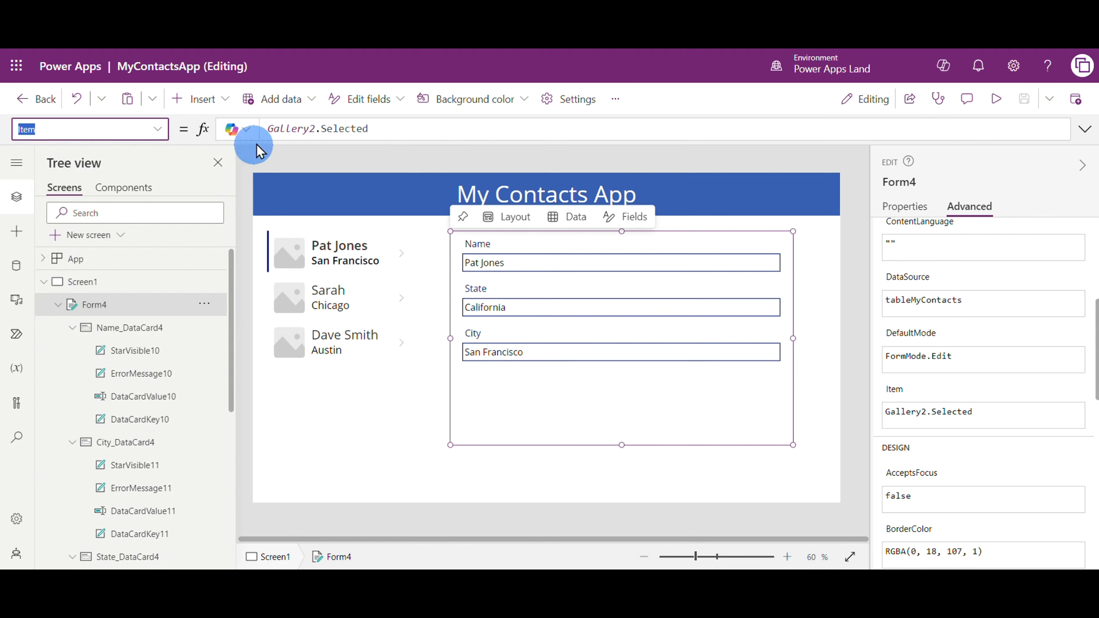
pyautogui.click(435, 128)
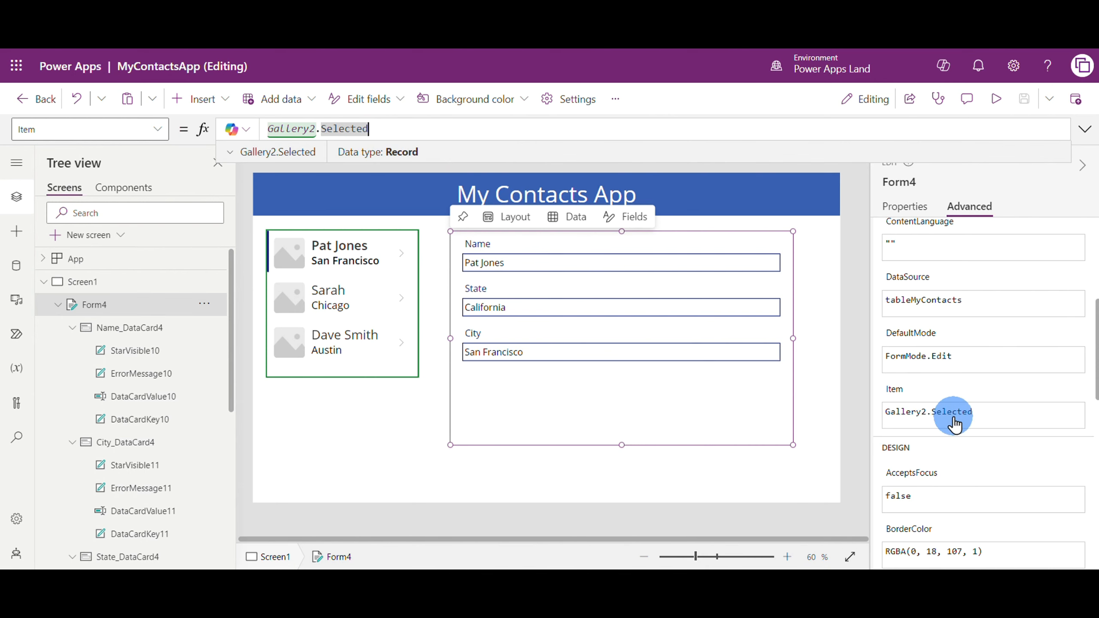
pyautogui.click(634, 438)
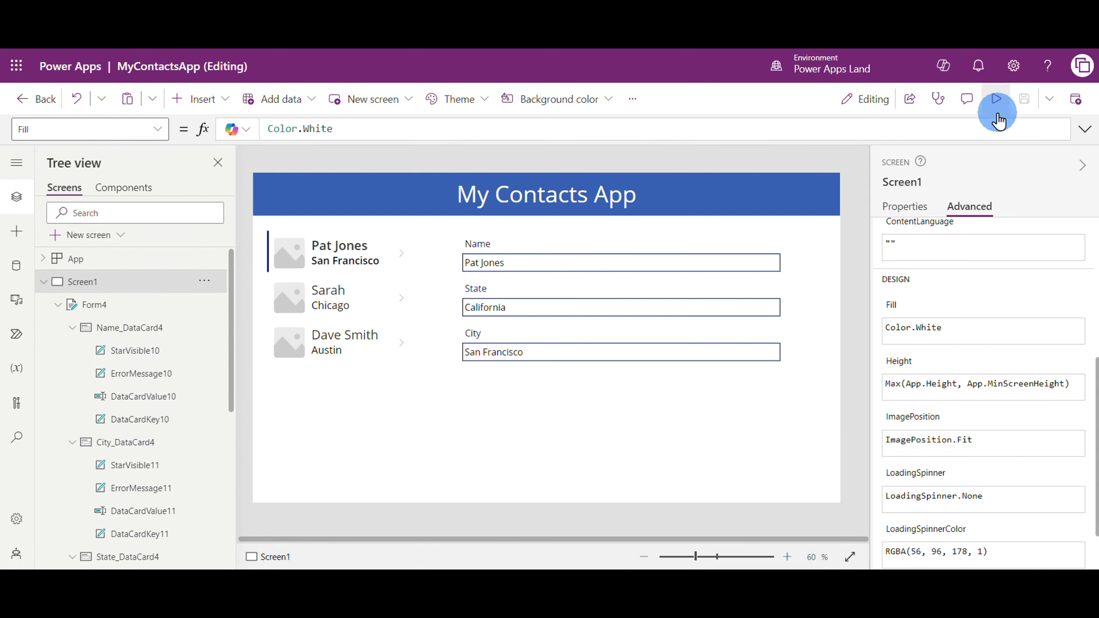
# Preview the app, select the second and third contacts in the gallery to check the edit form, and exit the preview
pyautogui.click(996, 99)
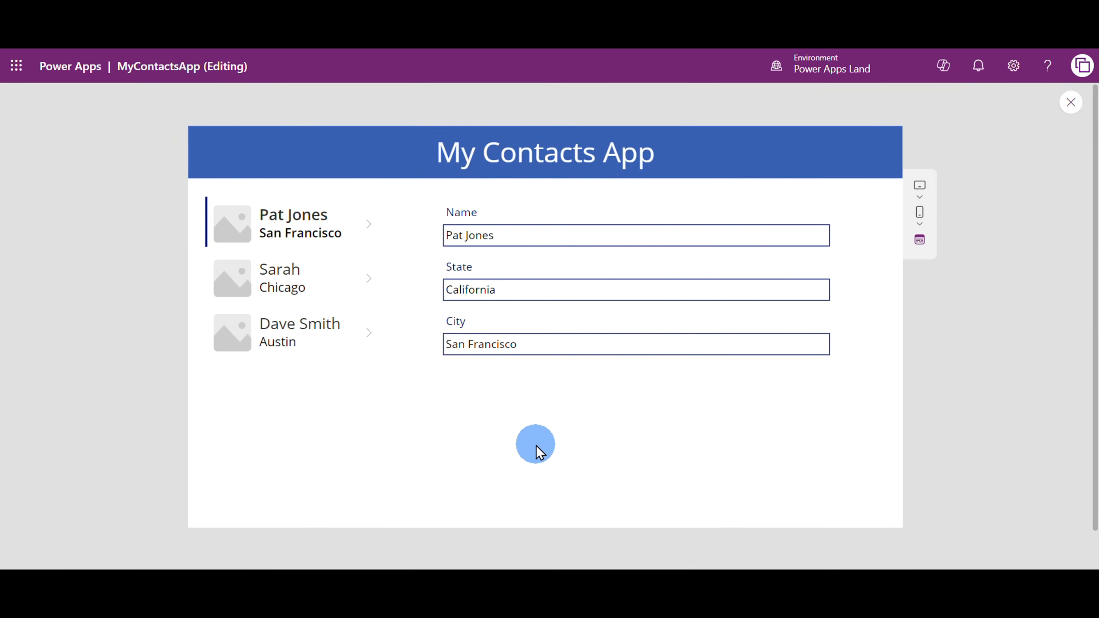
pyautogui.click(285, 303)
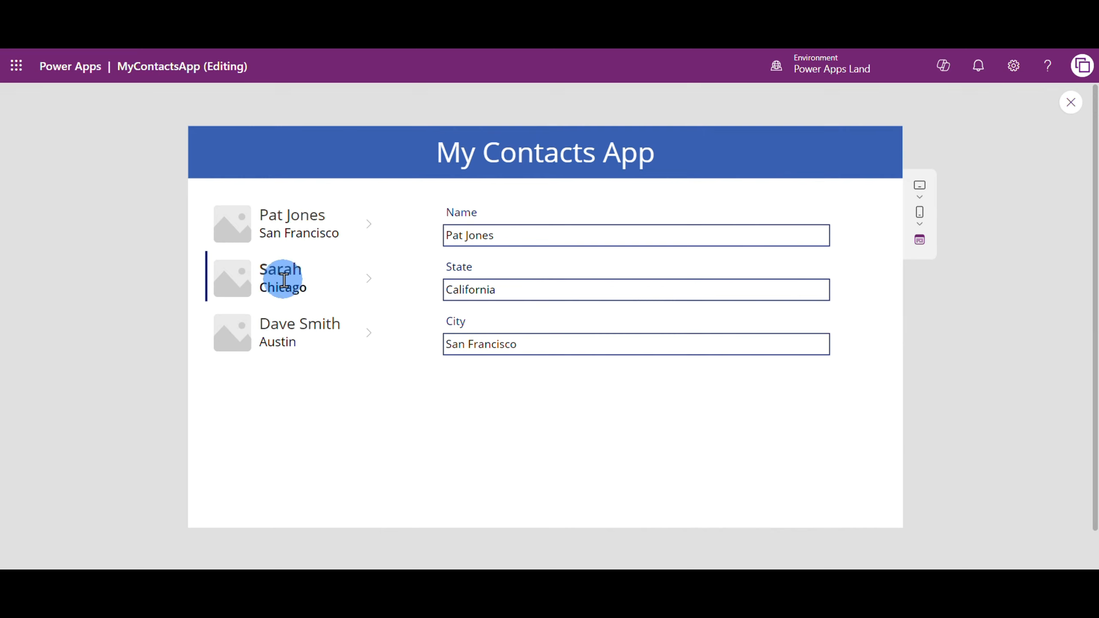
pyautogui.click(268, 334)
pyautogui.click(274, 272)
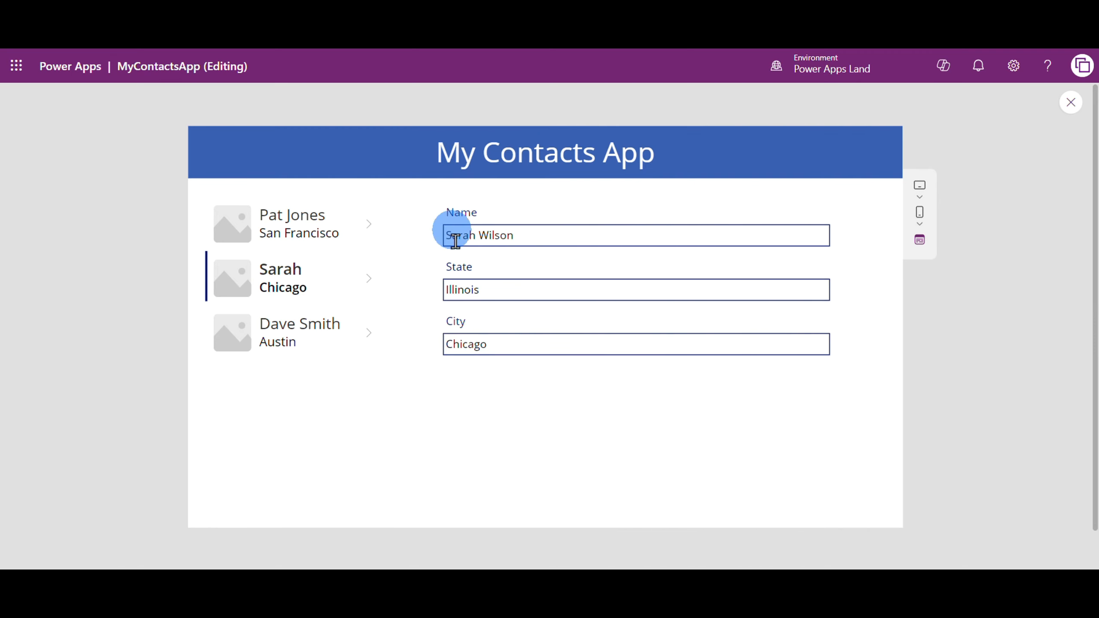
pyautogui.press('Escape')
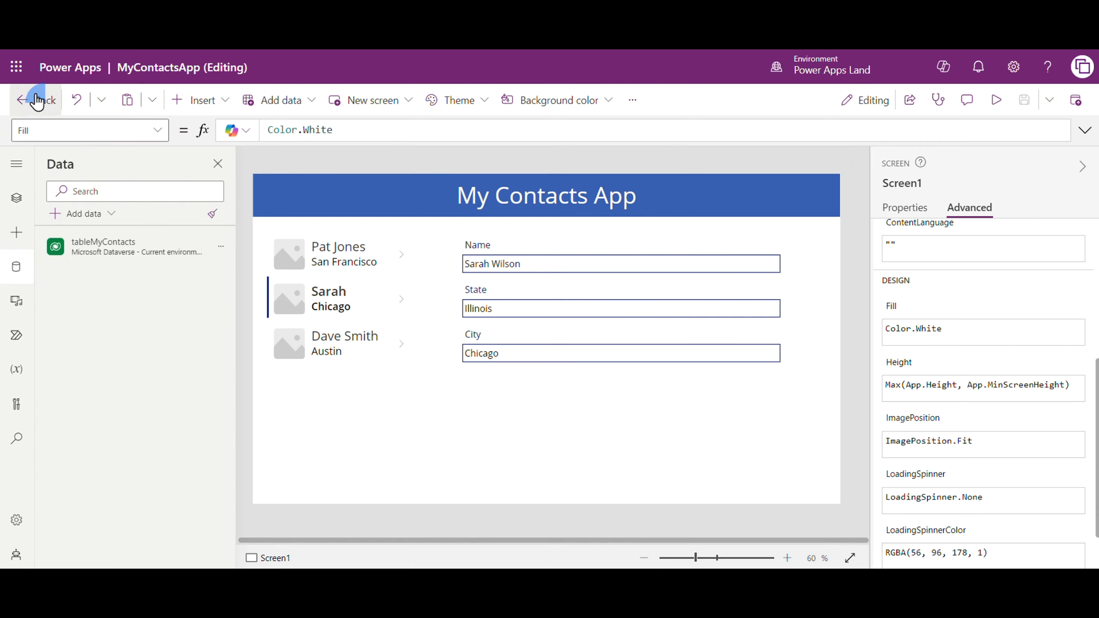
# Leave the app editor and start a new blank Dataverse table by adding columns and data
pyautogui.click(36, 98)
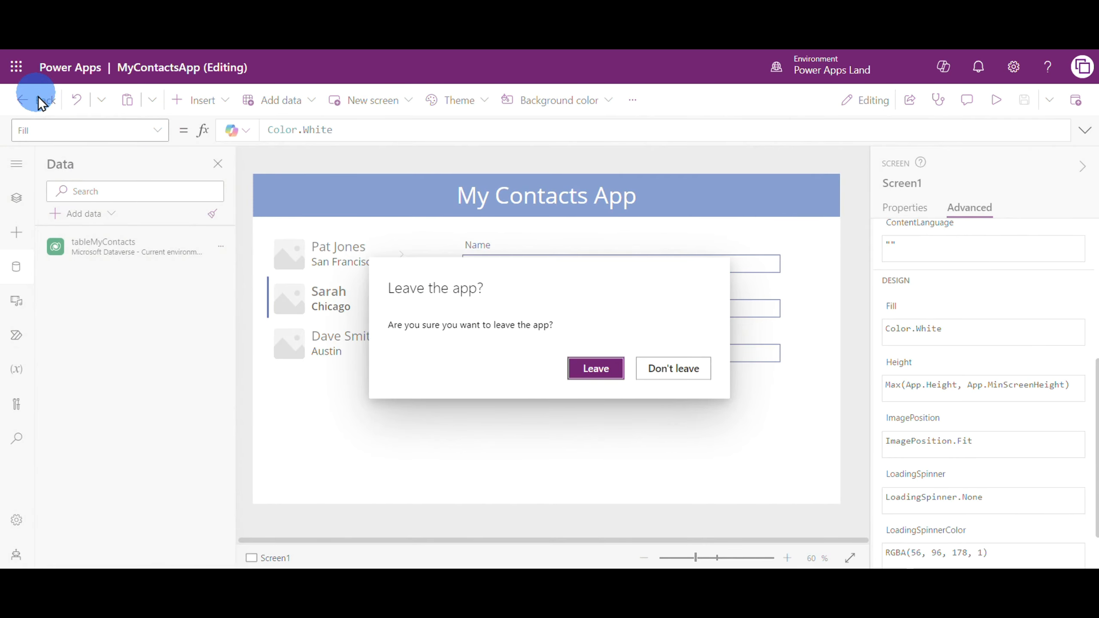
pyautogui.click(596, 368)
pyautogui.click(55, 260)
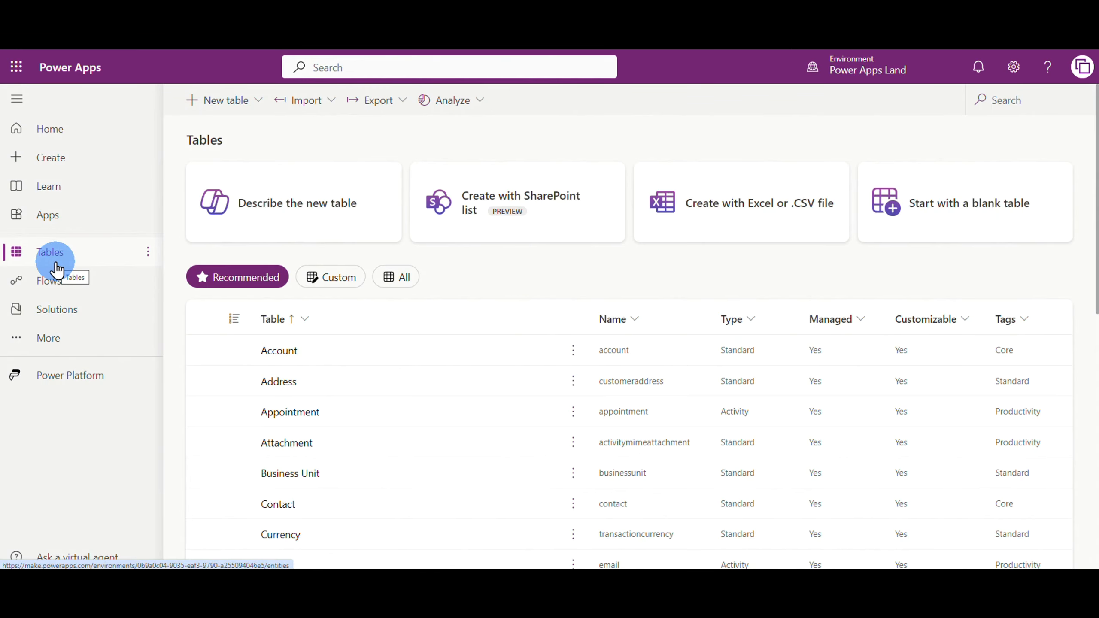
pyautogui.click(221, 100)
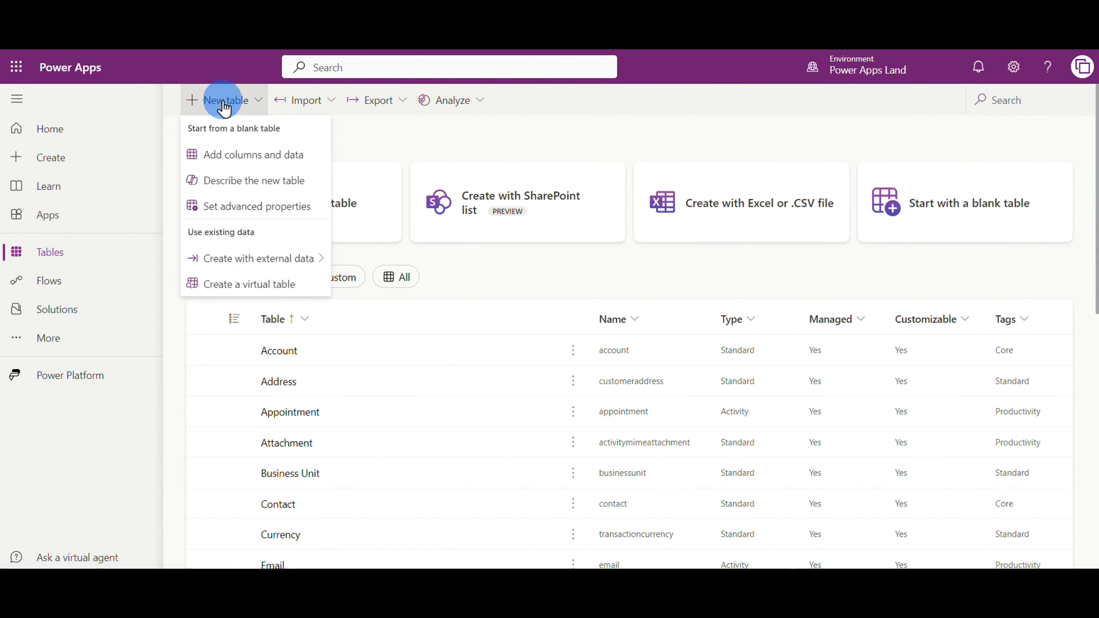
pyautogui.click(242, 157)
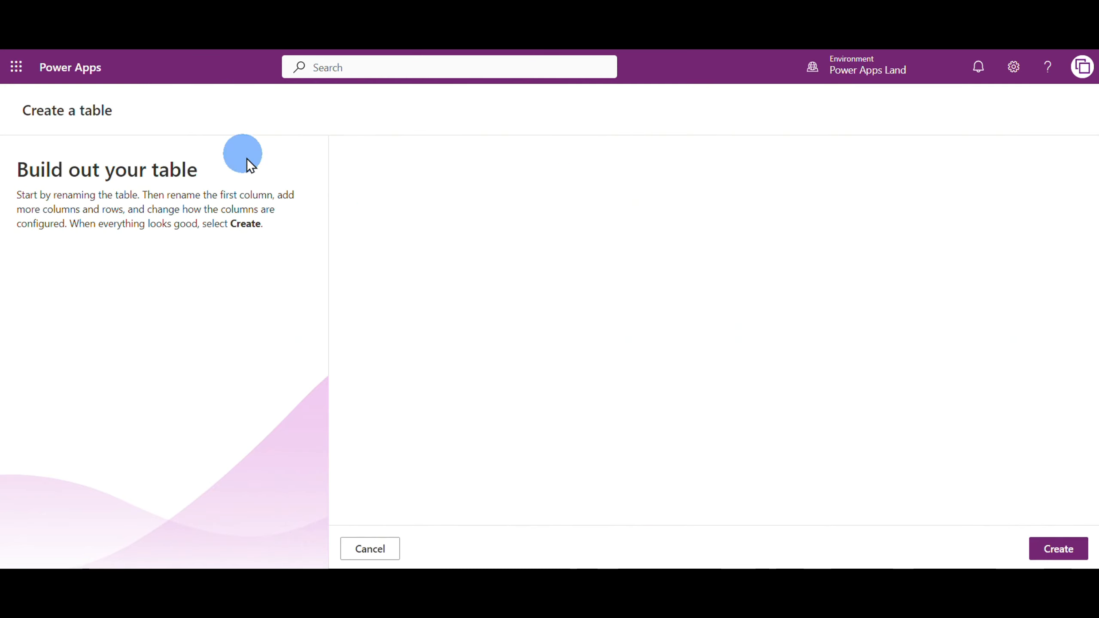
# Set the new table's display name to State and save its properties
pyautogui.click(389, 192)
pyautogui.click(462, 195)
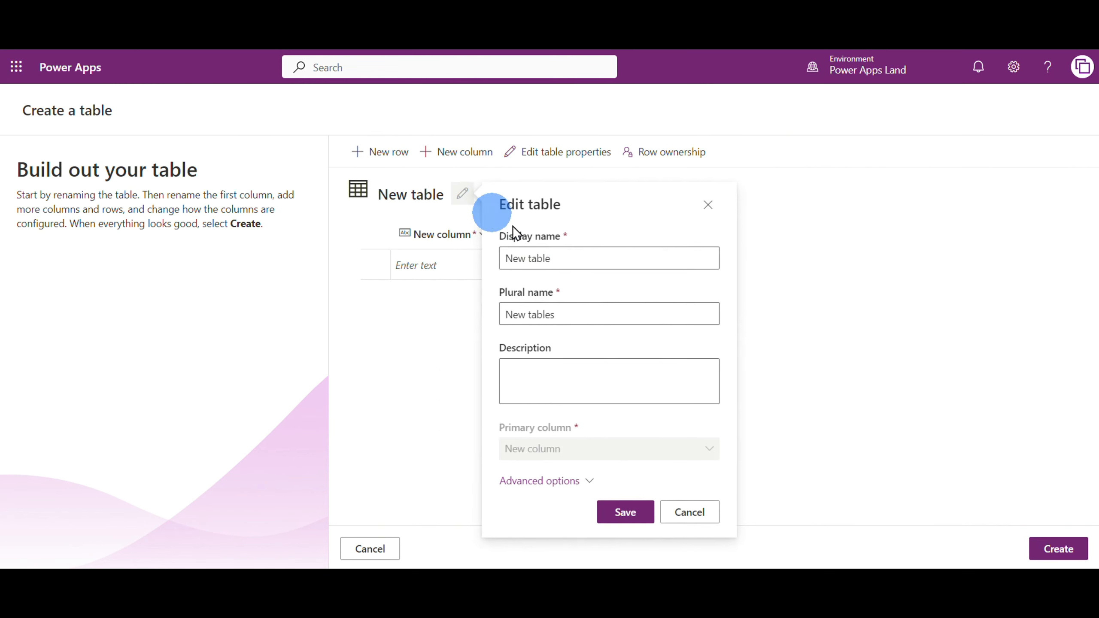
pyautogui.write('State')
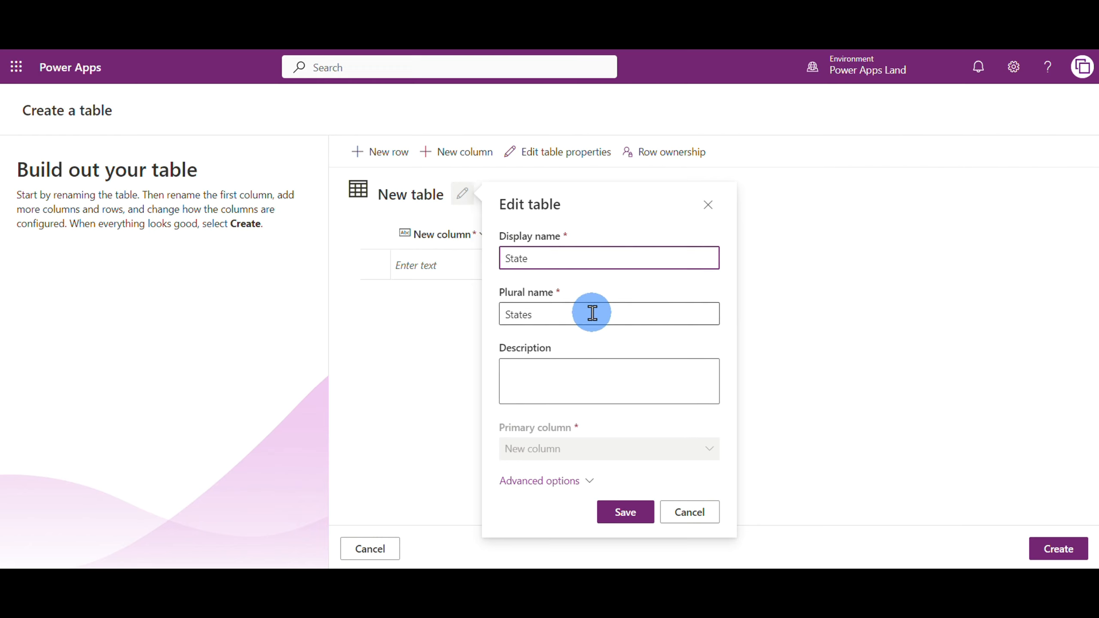
pyautogui.click(628, 520)
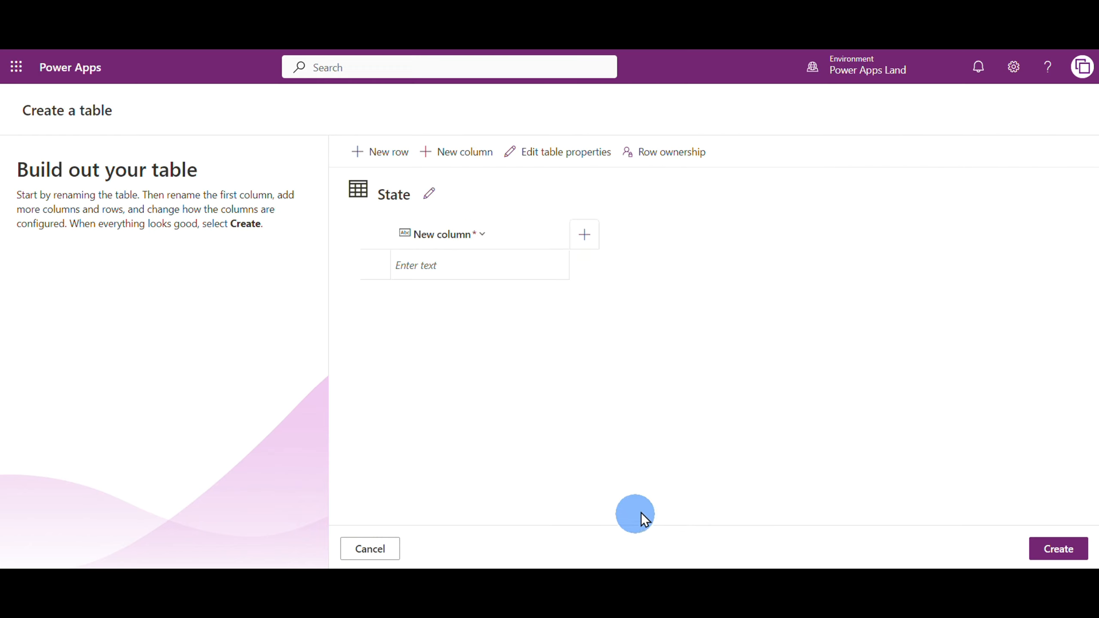
# Rename the table's primary column as State, keeping it a required single line of text
pyautogui.click(478, 236)
pyautogui.click(451, 273)
pyautogui.write('S')
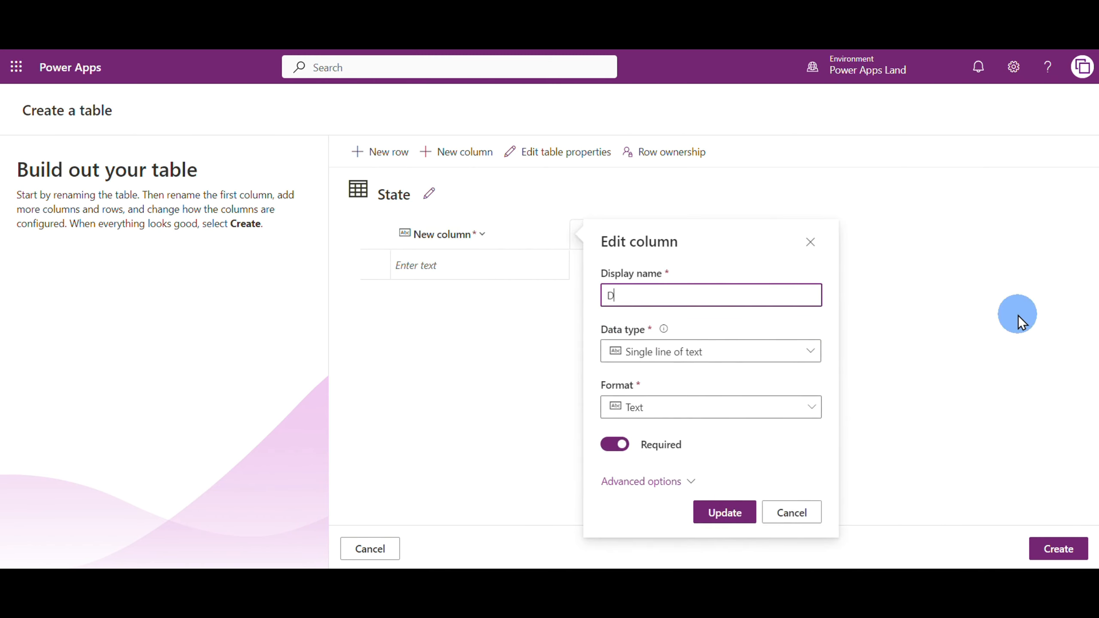
pyautogui.press('BackSpace')
pyautogui.write('State')
pyautogui.click(730, 518)
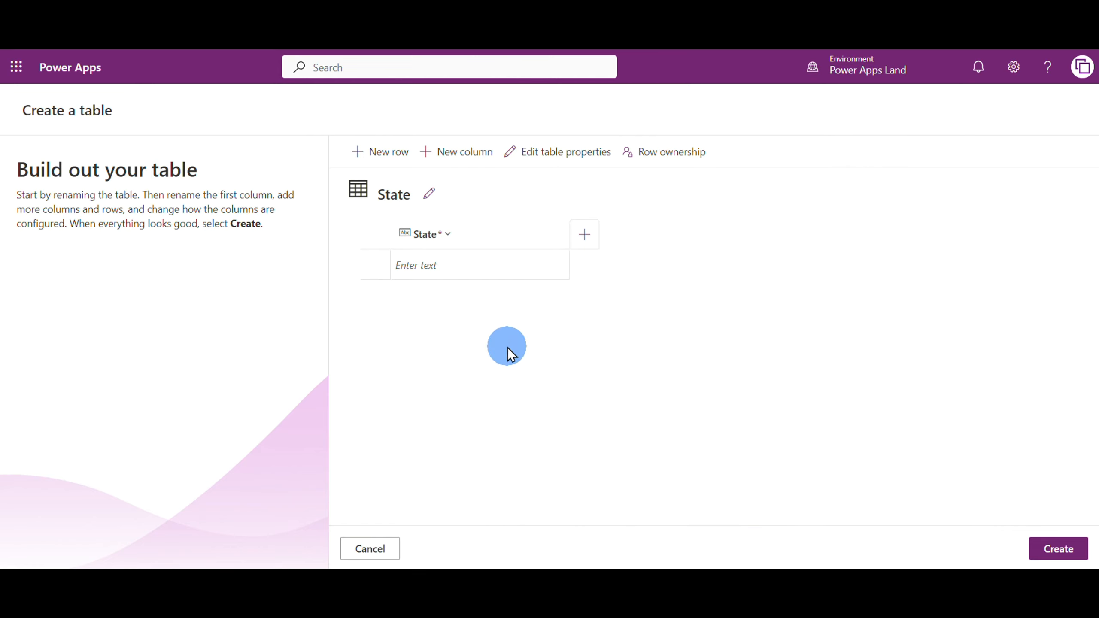
# Enter the rows California, Illinois and Texas in the State column and create the table
pyautogui.click(462, 277)
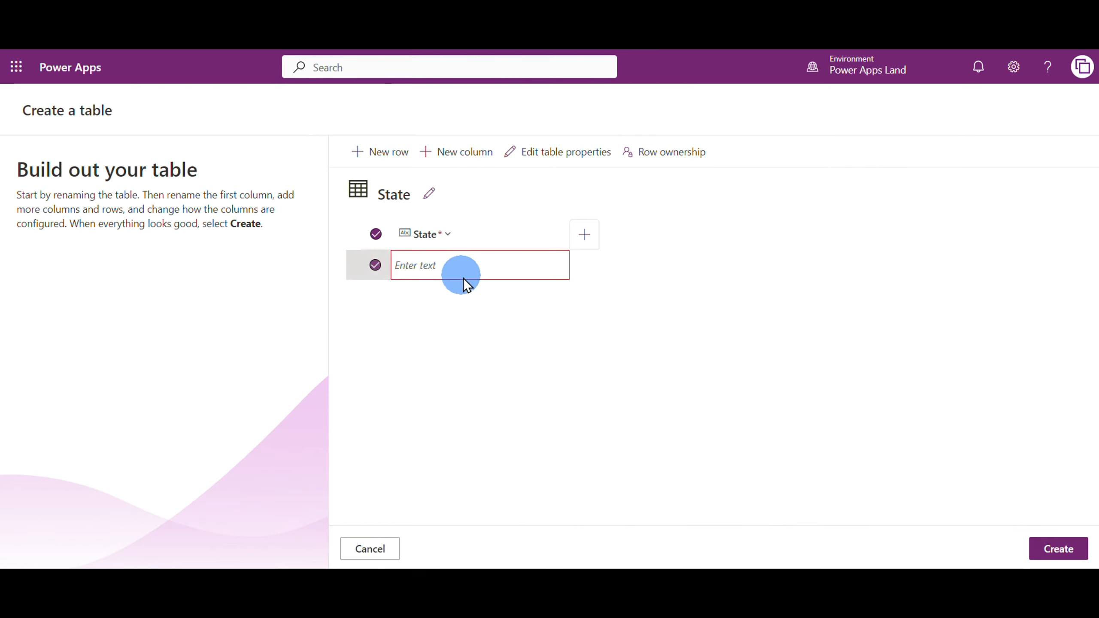
pyautogui.click(452, 266)
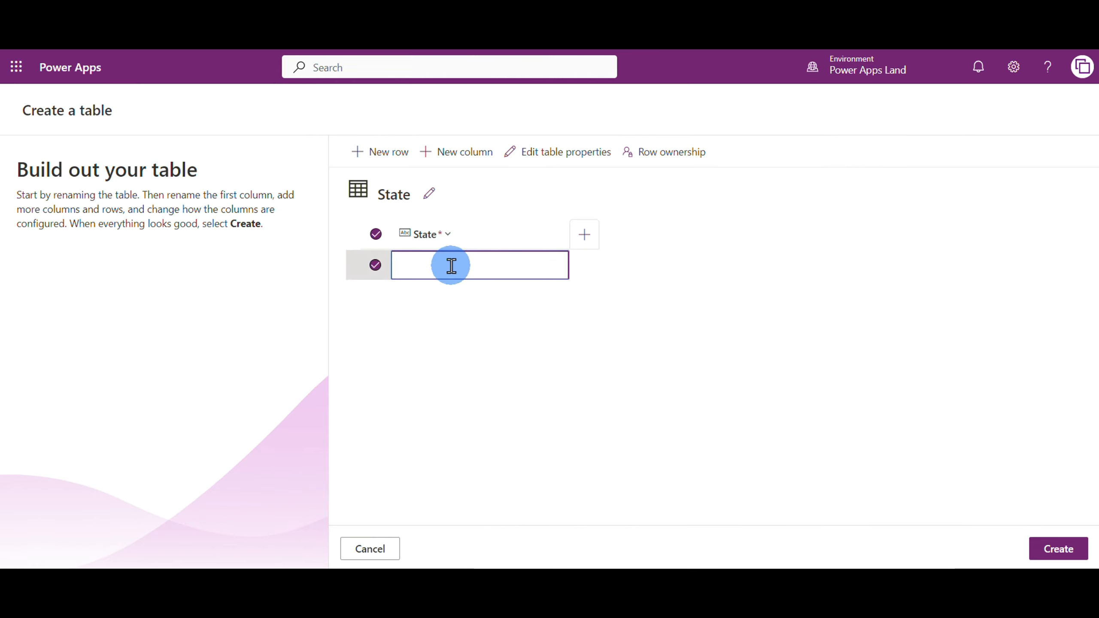
pyautogui.write('California')
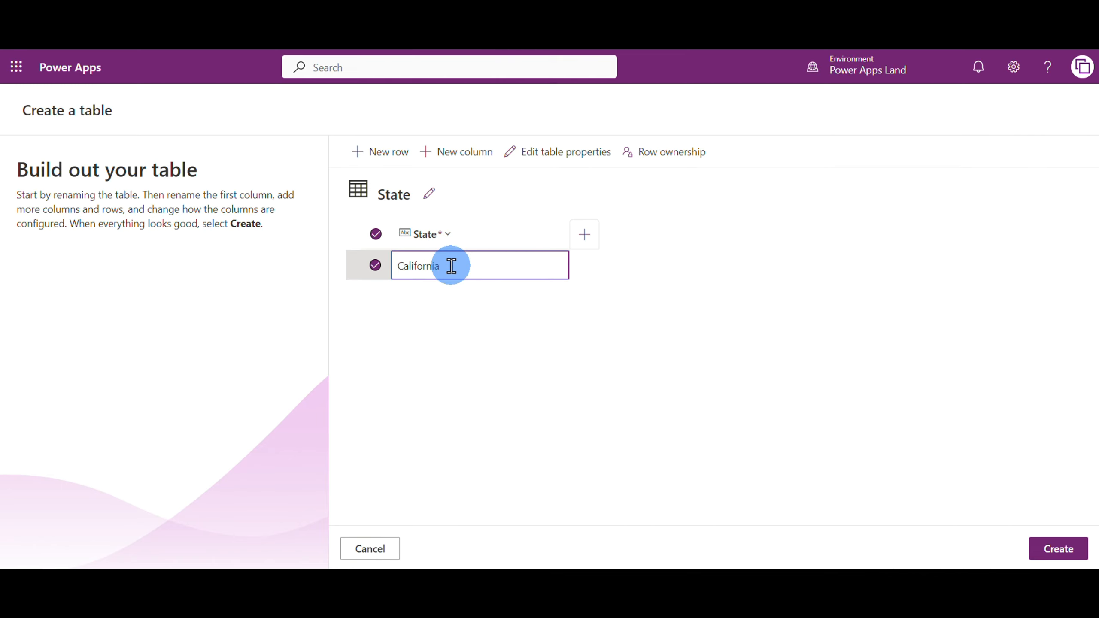
pyautogui.press('Return')
pyautogui.write('Illinois')
pyautogui.press('Return')
pyautogui.write('Texas')
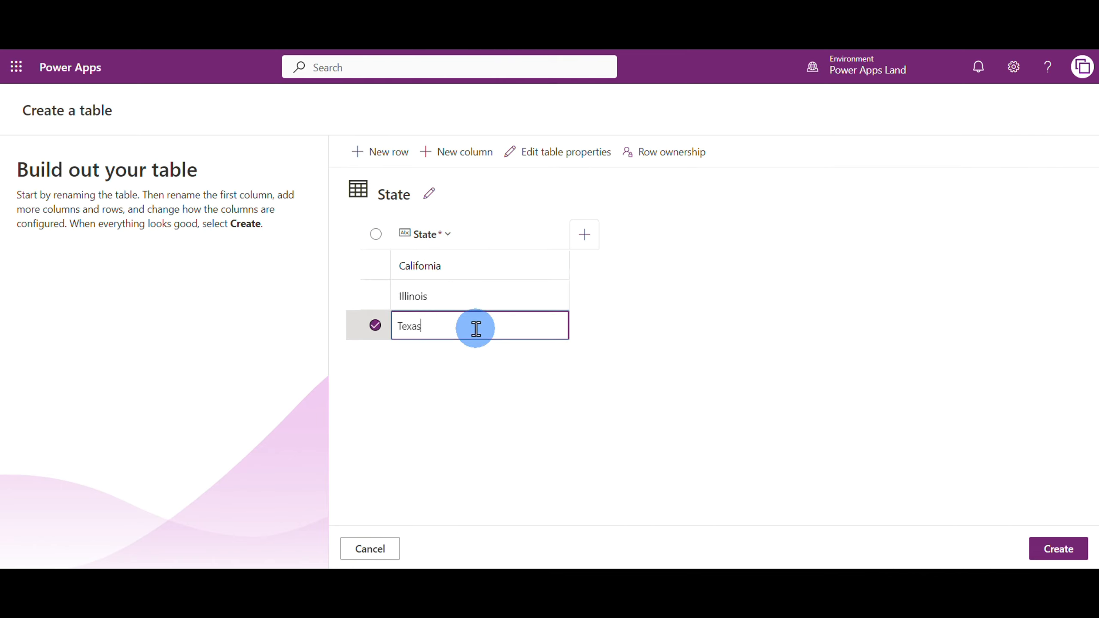
pyautogui.click(1060, 548)
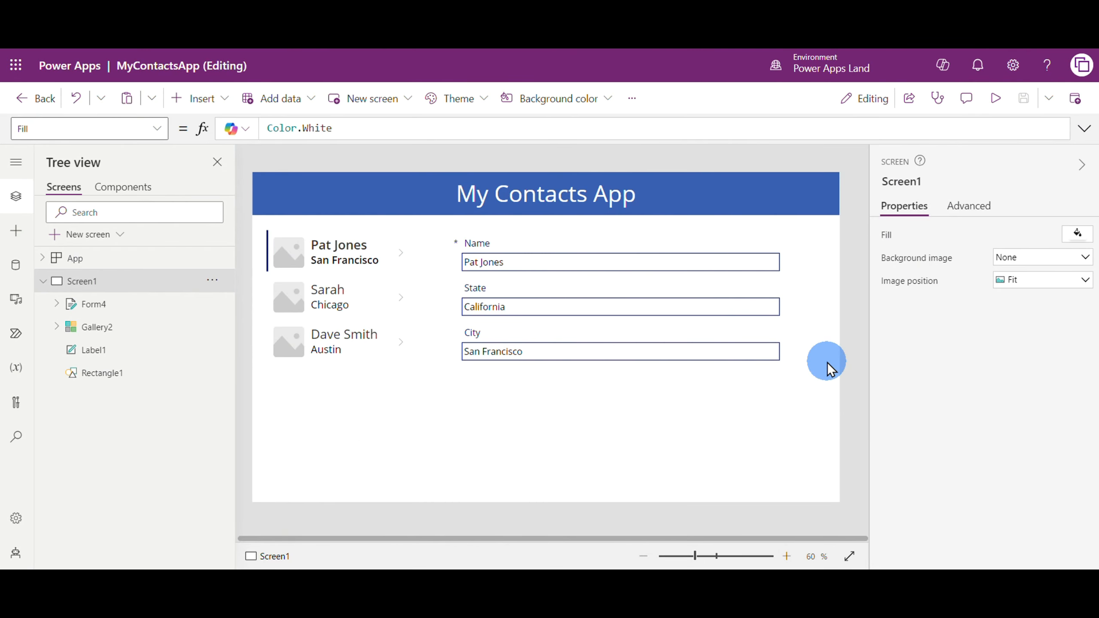
# Unlock the form's State card in MyContactsApp and delete its text input
pyautogui.click(700, 309)
pyautogui.click(666, 308)
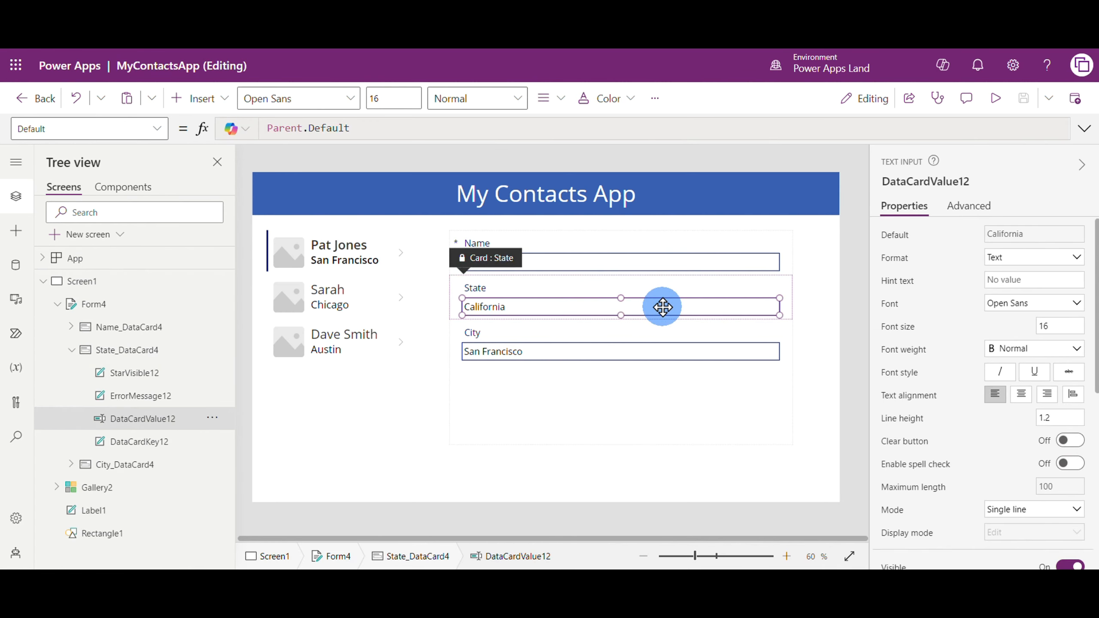
pyautogui.click(662, 307)
pyautogui.rightClick(662, 307)
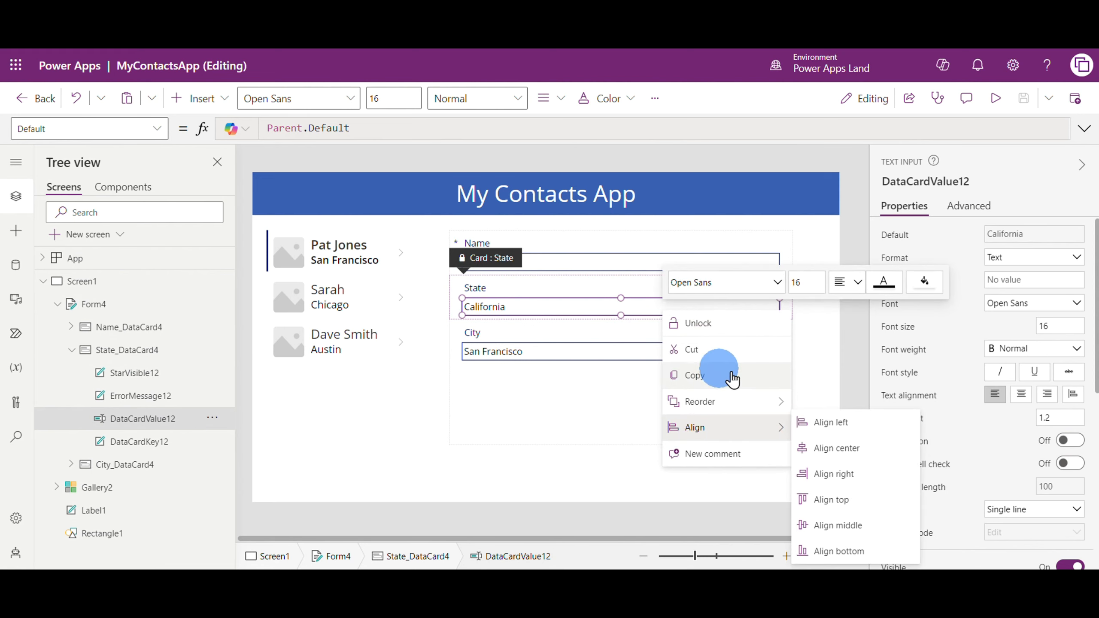
pyautogui.click(698, 322)
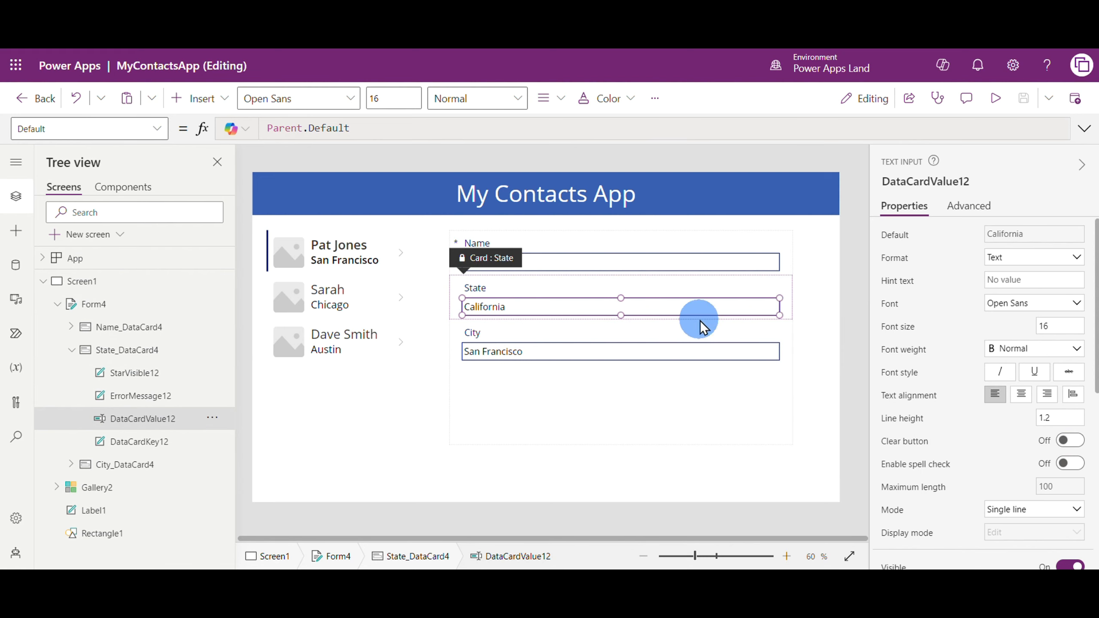
pyautogui.press('Delete')
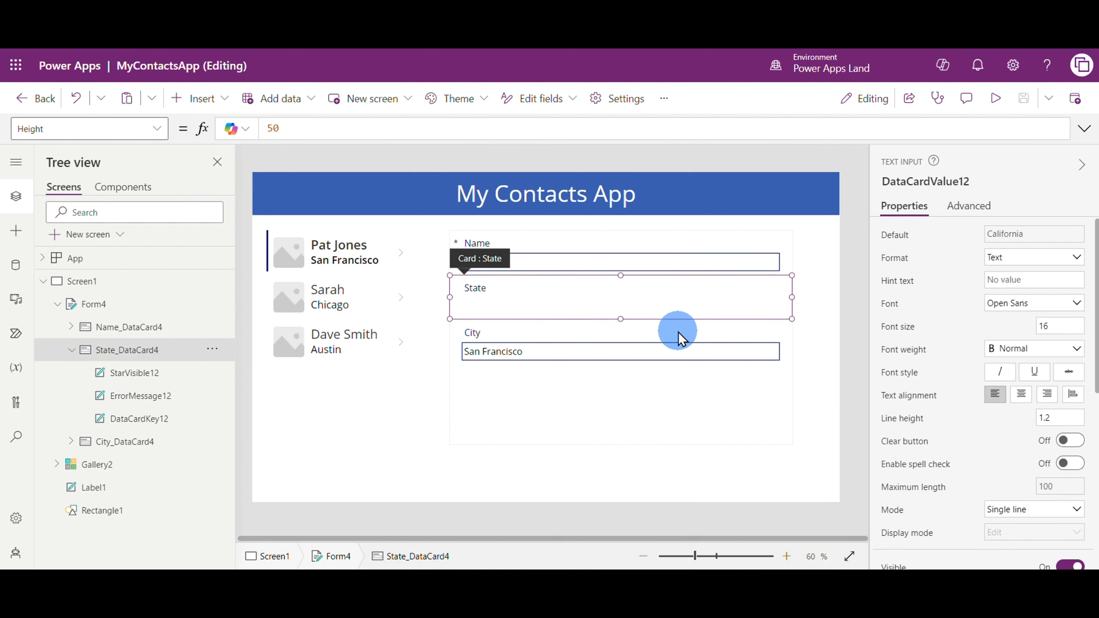
# Insert a Drop down control into the form's State card
pyautogui.moveTo(443, 284)
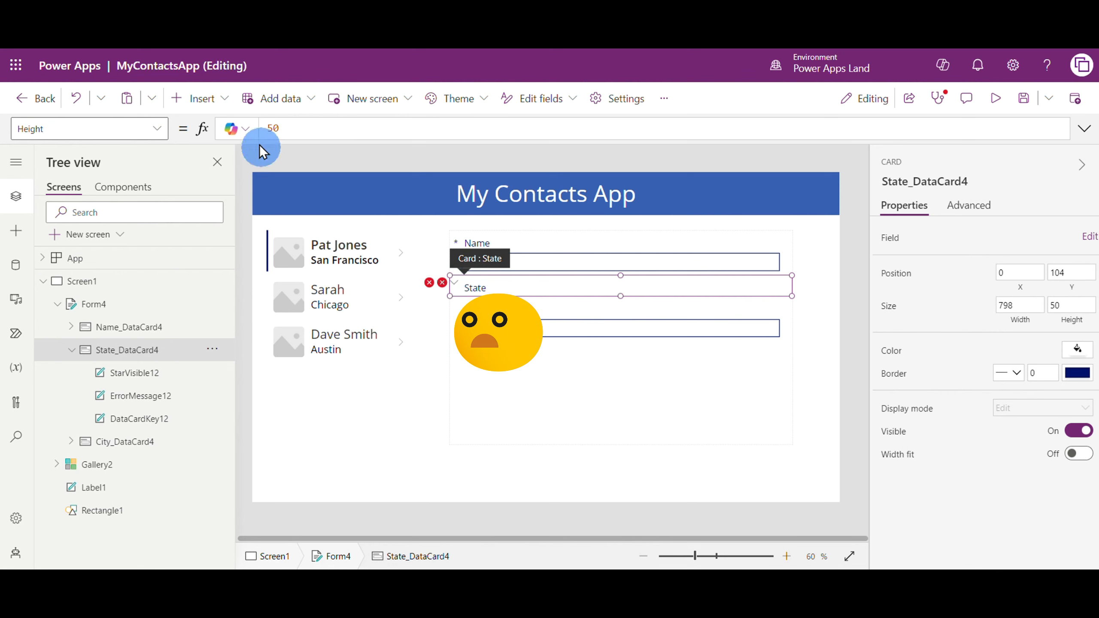
pyautogui.click(199, 99)
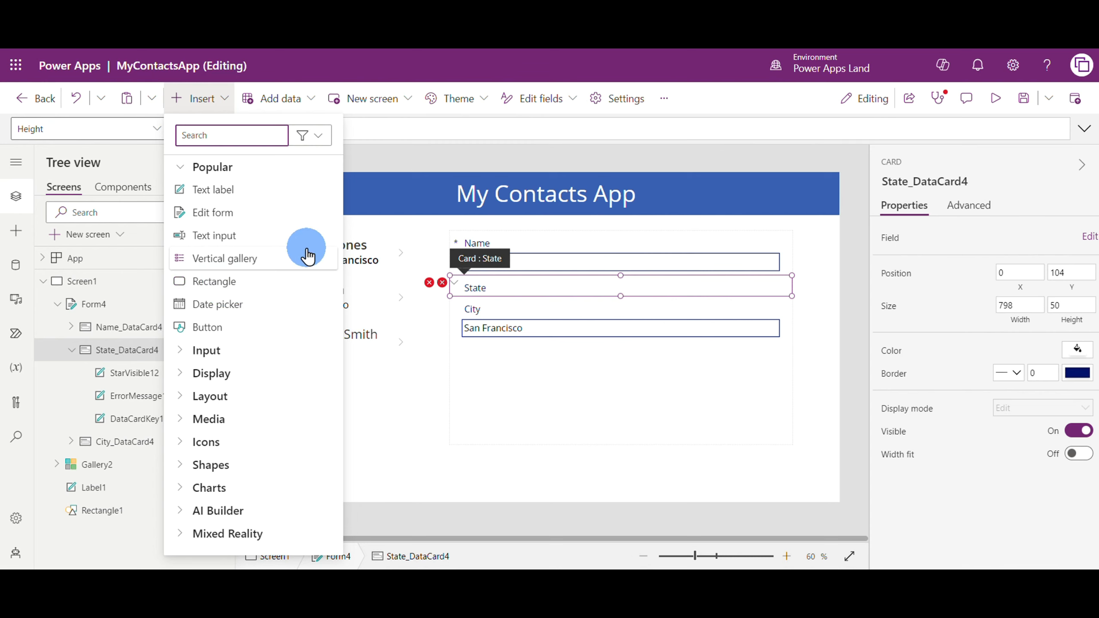
pyautogui.click(222, 353)
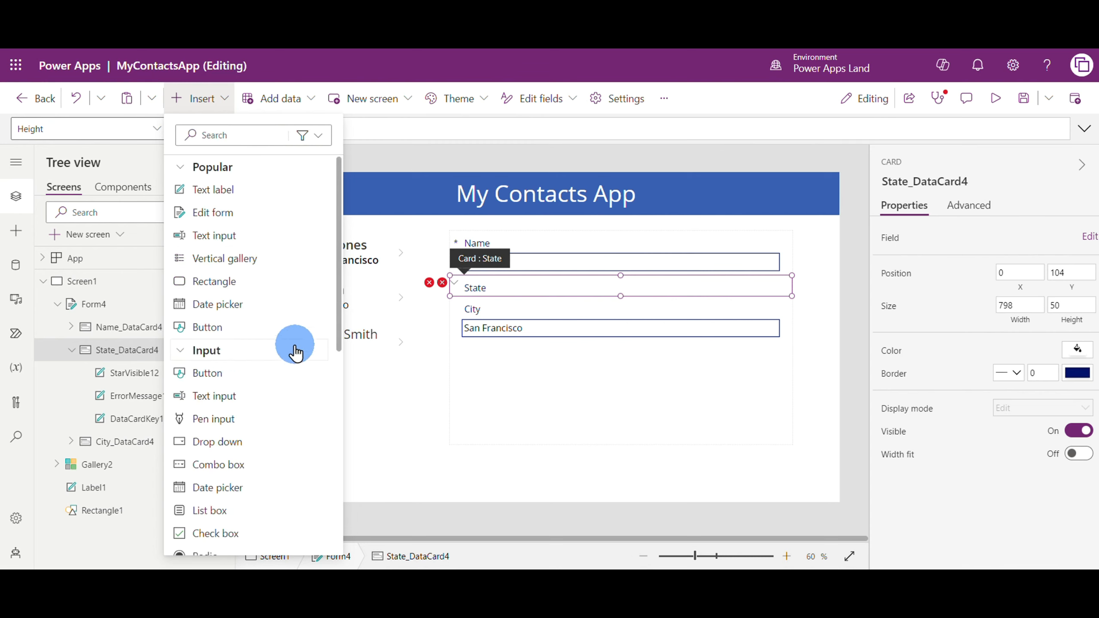
pyautogui.moveTo(219, 442); pyautogui.dragTo(552, 289)
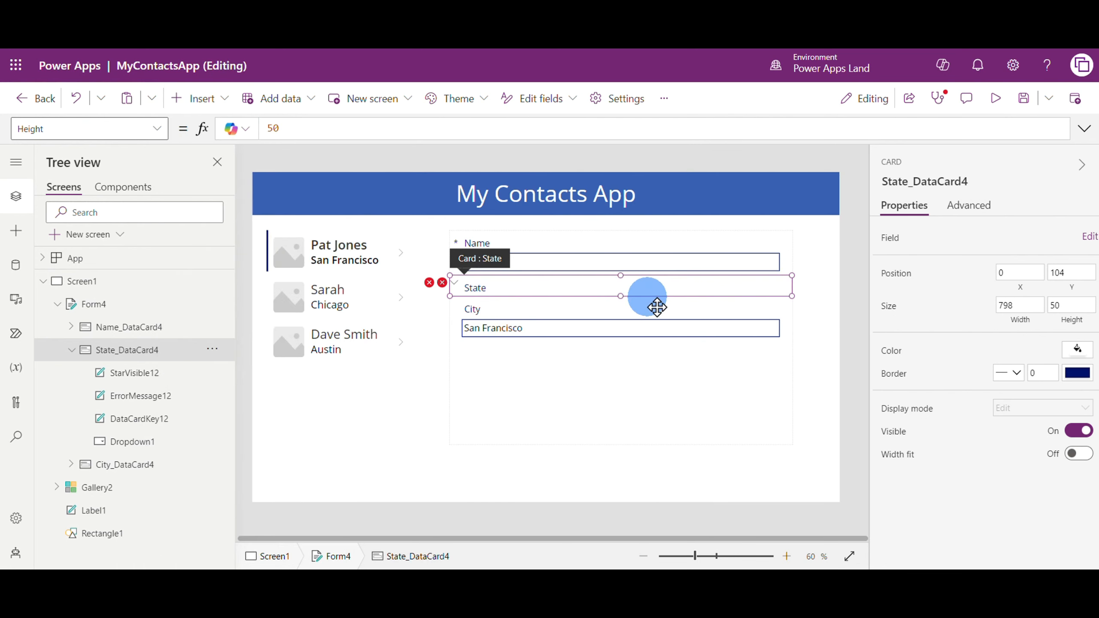
# Make the State card taller and place the drop-down beneath its label at X 30, Y 49, sized 738 by 41
pyautogui.click(541, 284)
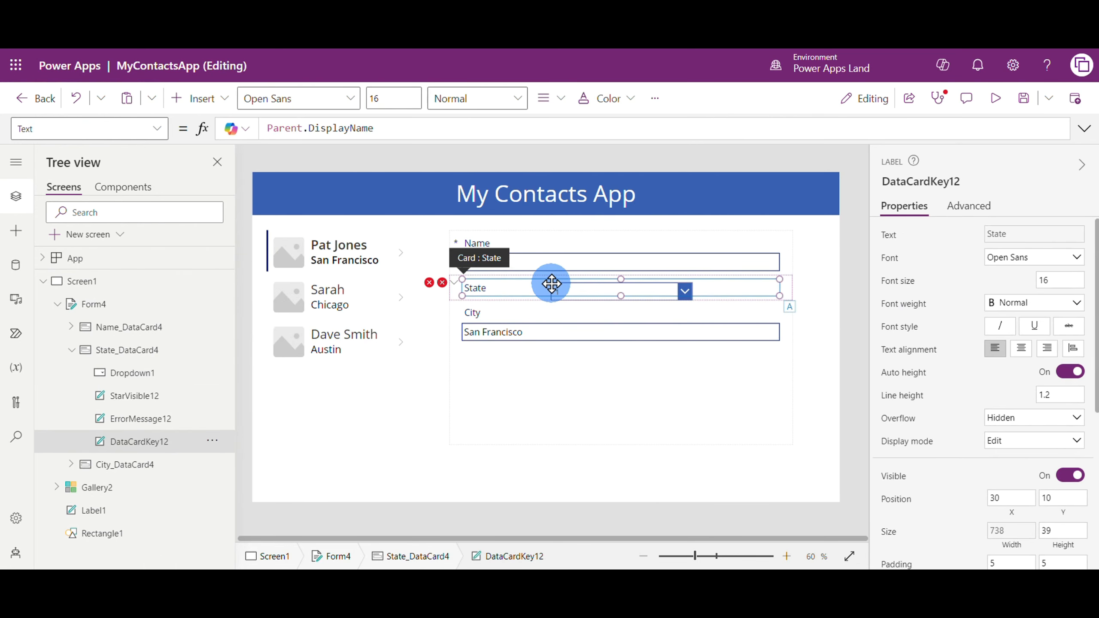
pyautogui.click(455, 300)
pyautogui.moveTo(791, 299); pyautogui.dragTo(796, 325)
pyautogui.click(685, 292)
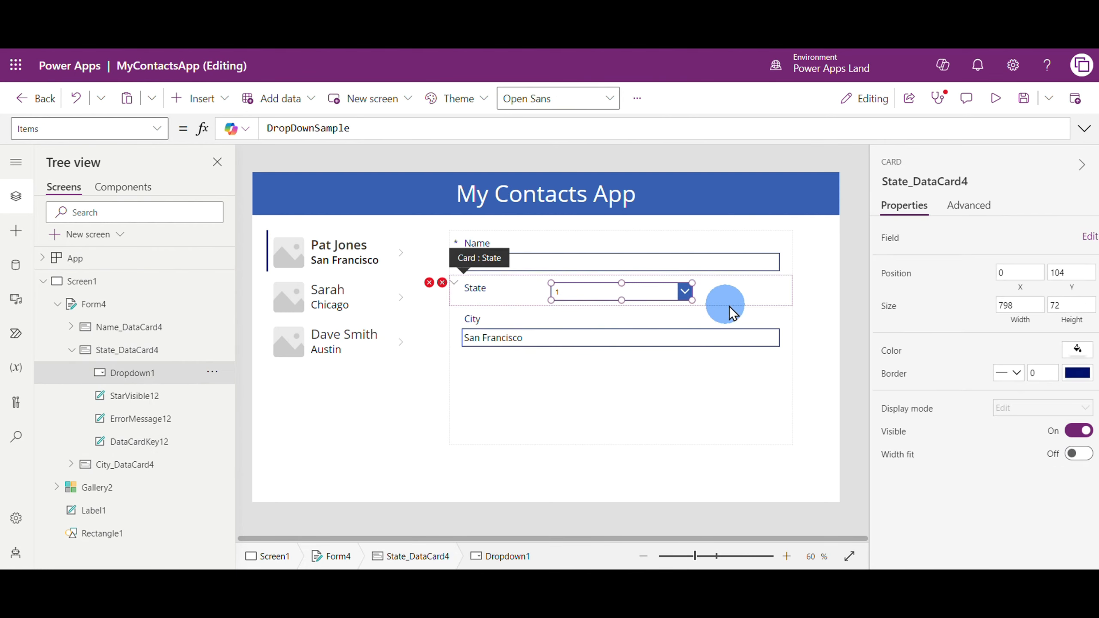
pyautogui.moveTo(630, 290); pyautogui.dragTo(778, 311)
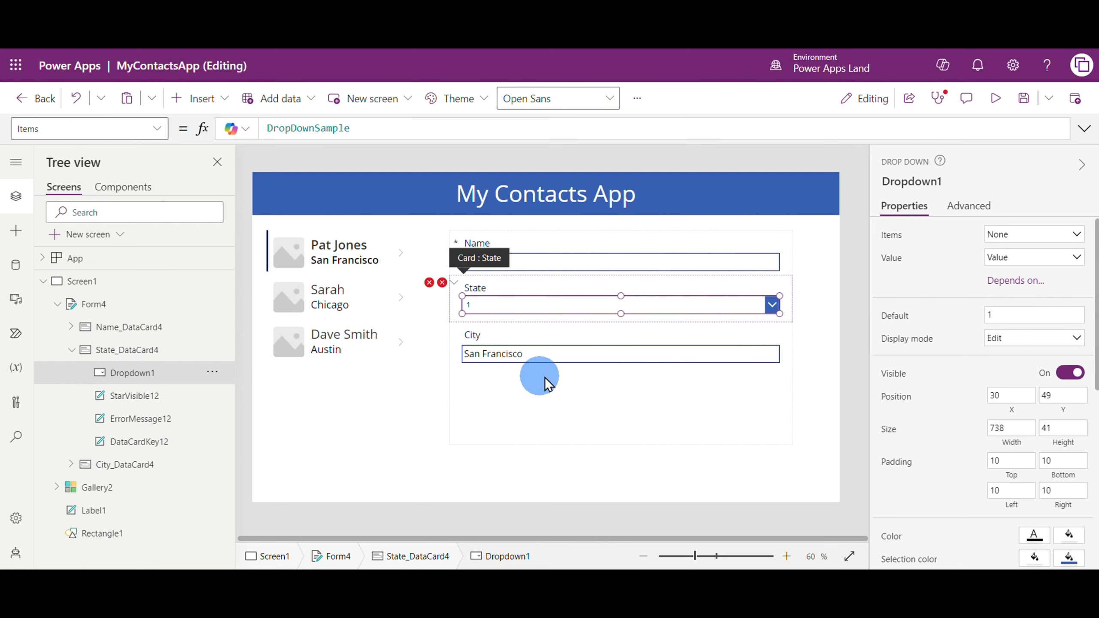
# Fix the State card's broken Update formula by setting it to Dropdown1.SelectedText.Value
pyautogui.click(442, 284)
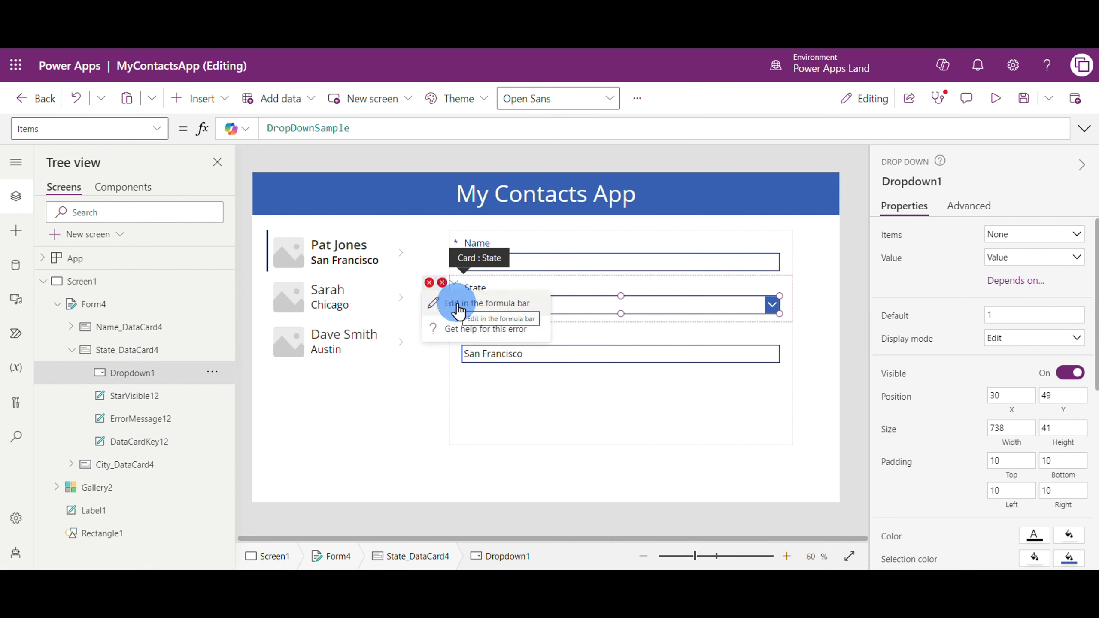
pyautogui.click(480, 304)
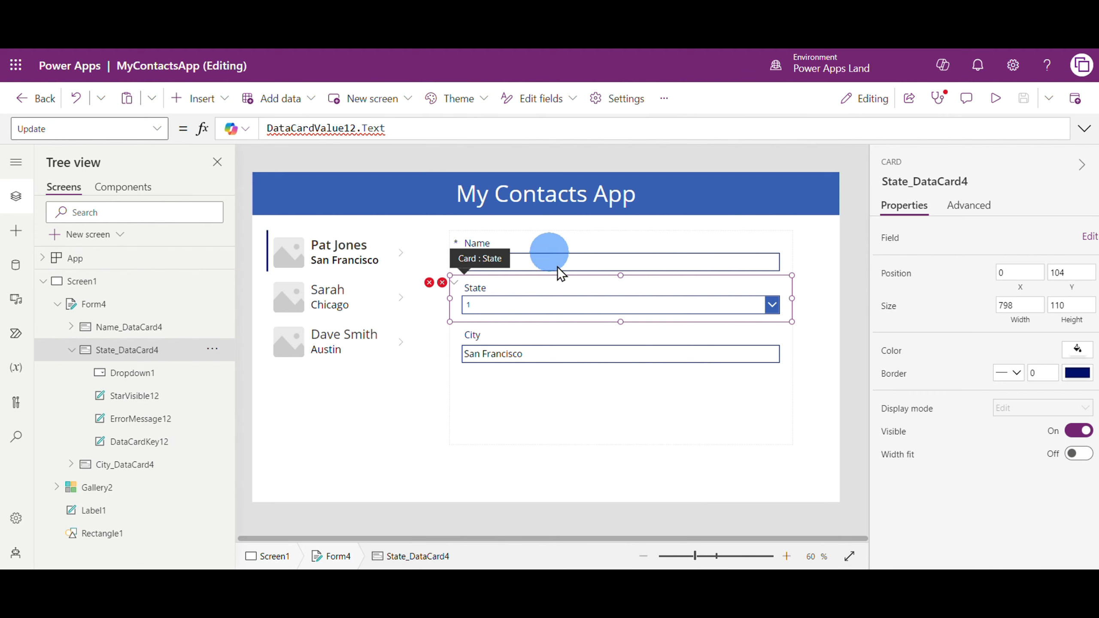
pyautogui.click(569, 315)
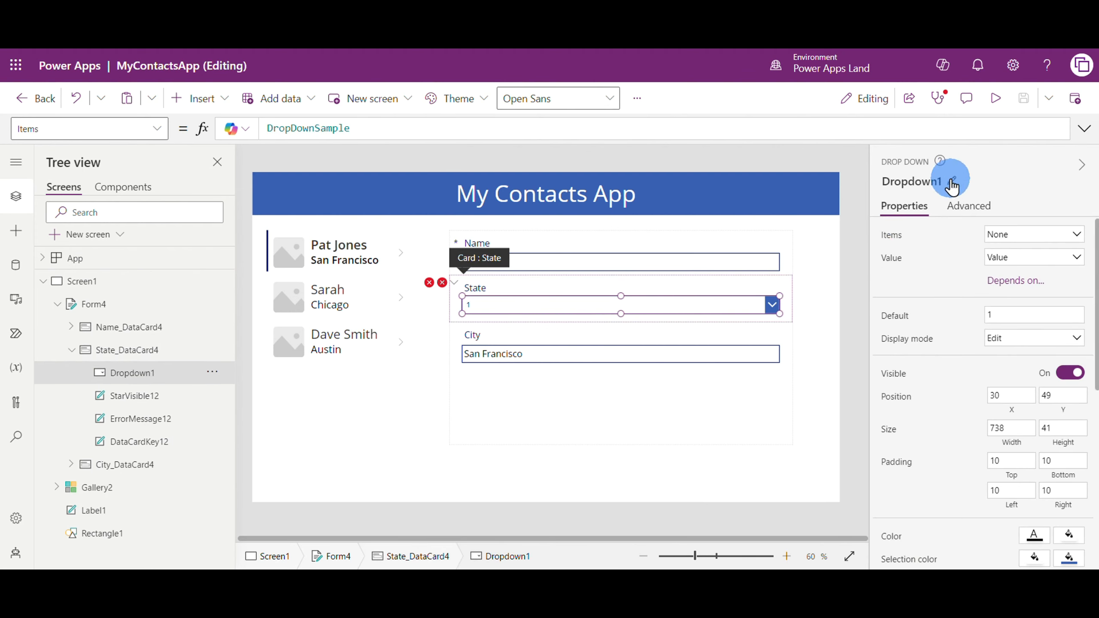
pyautogui.click(442, 282)
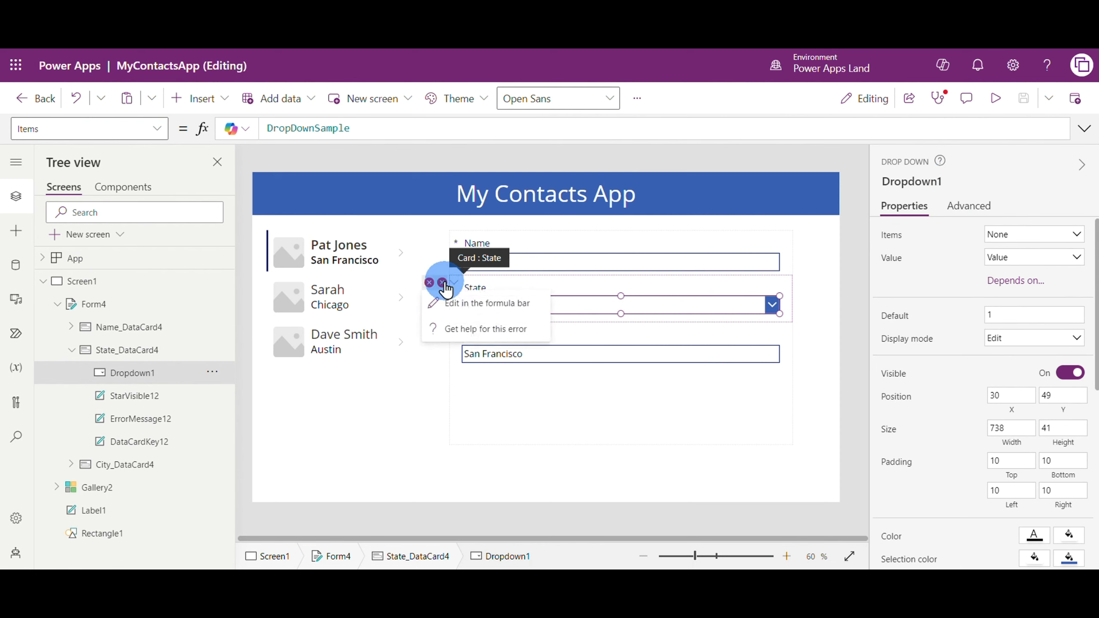
pyautogui.click(456, 303)
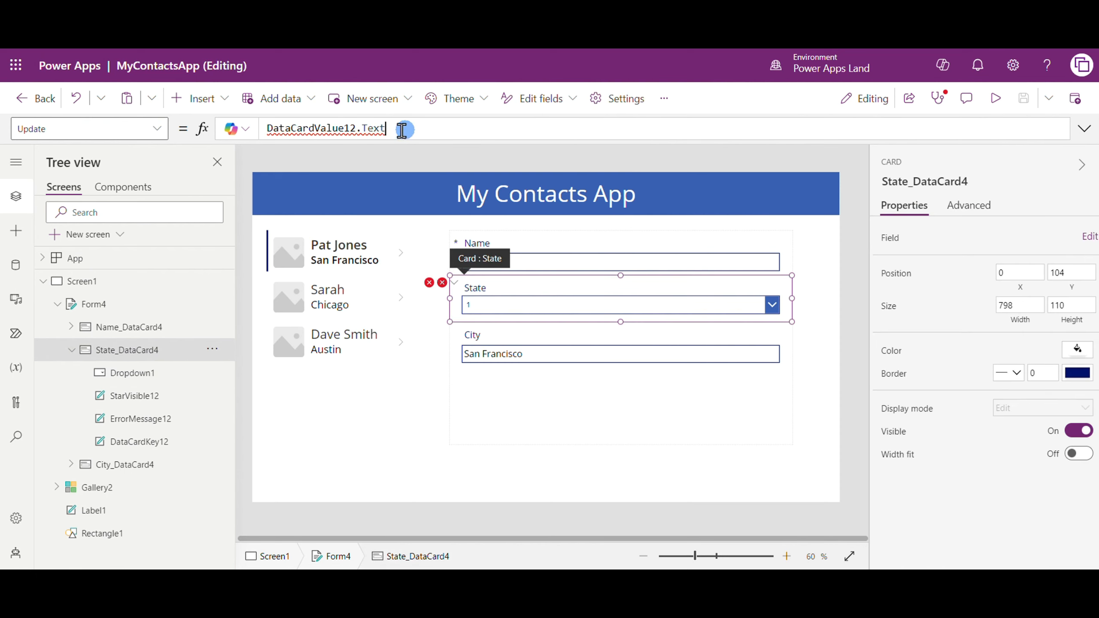
pyautogui.write('Dr')
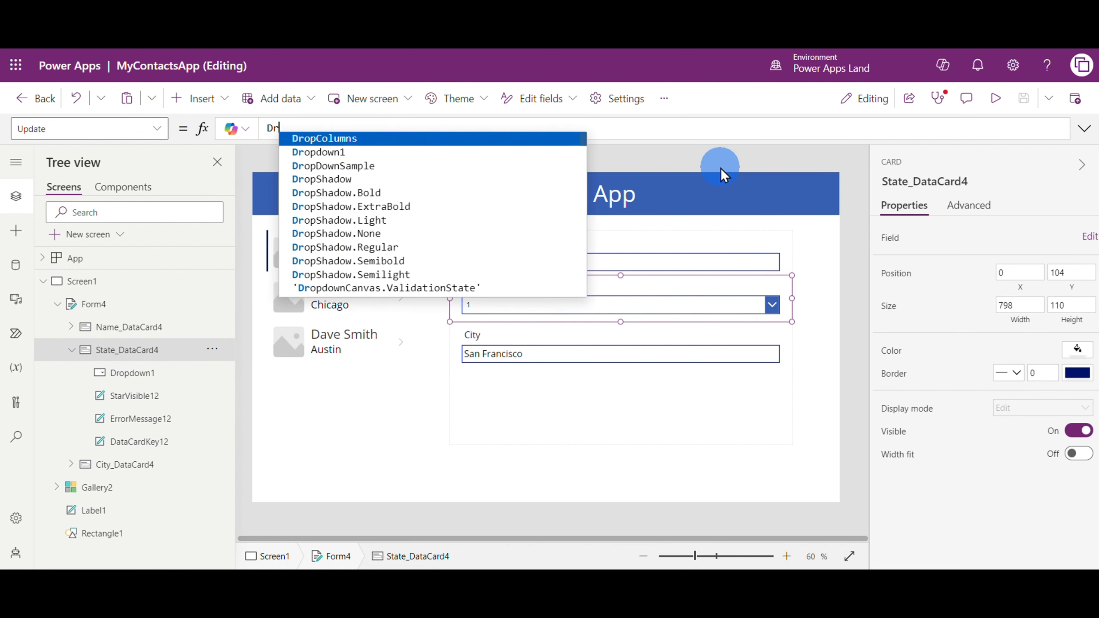
pyautogui.write('opd')
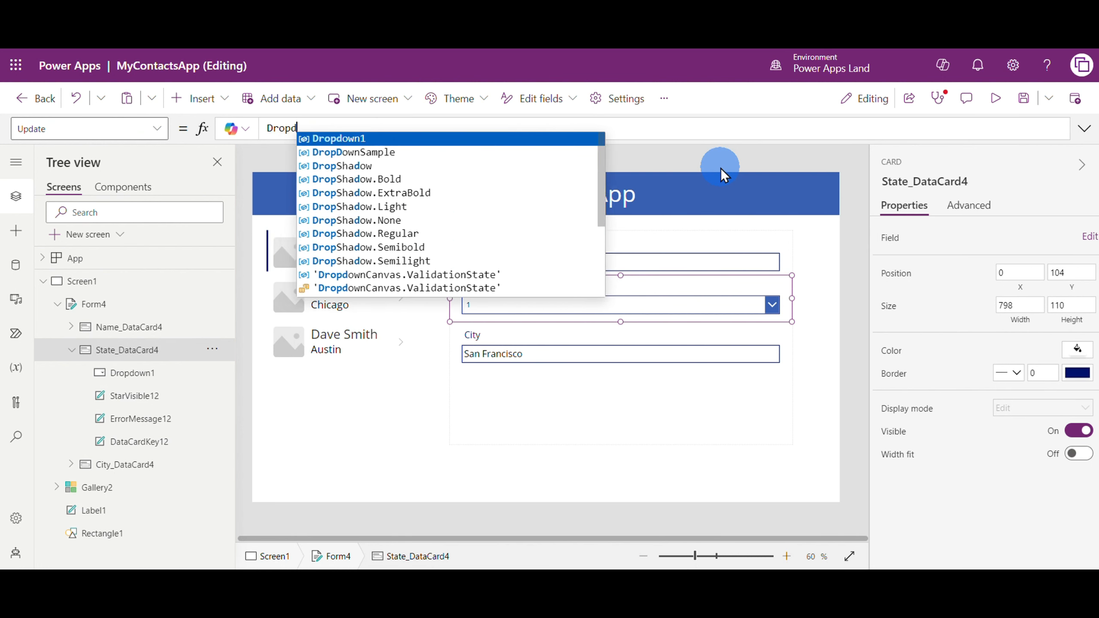
pyautogui.write('own')
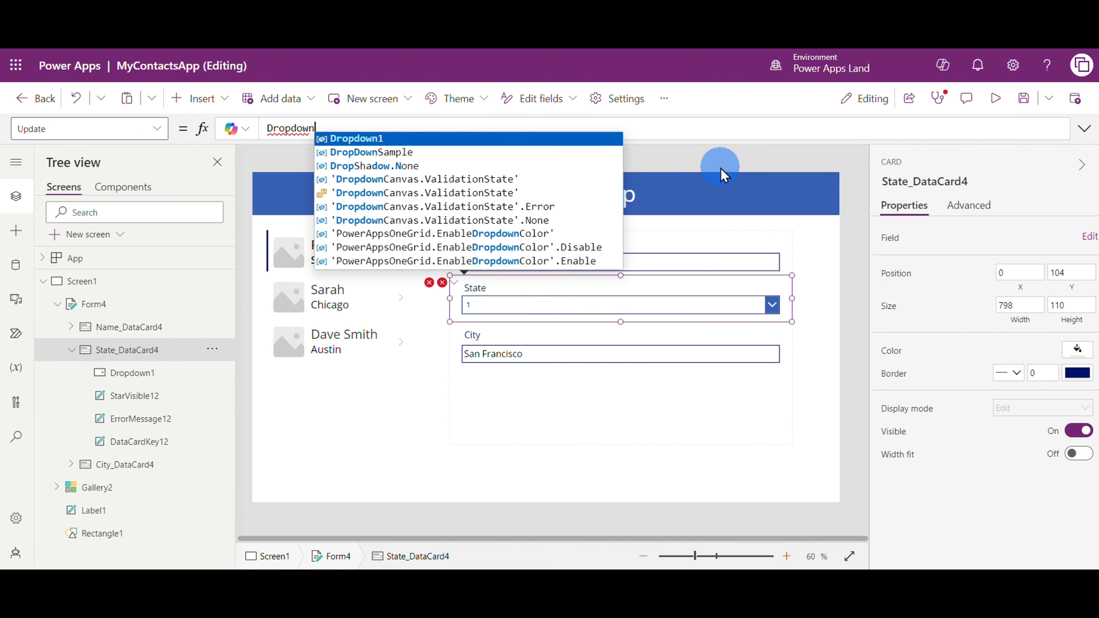
pyautogui.write('1.Te')
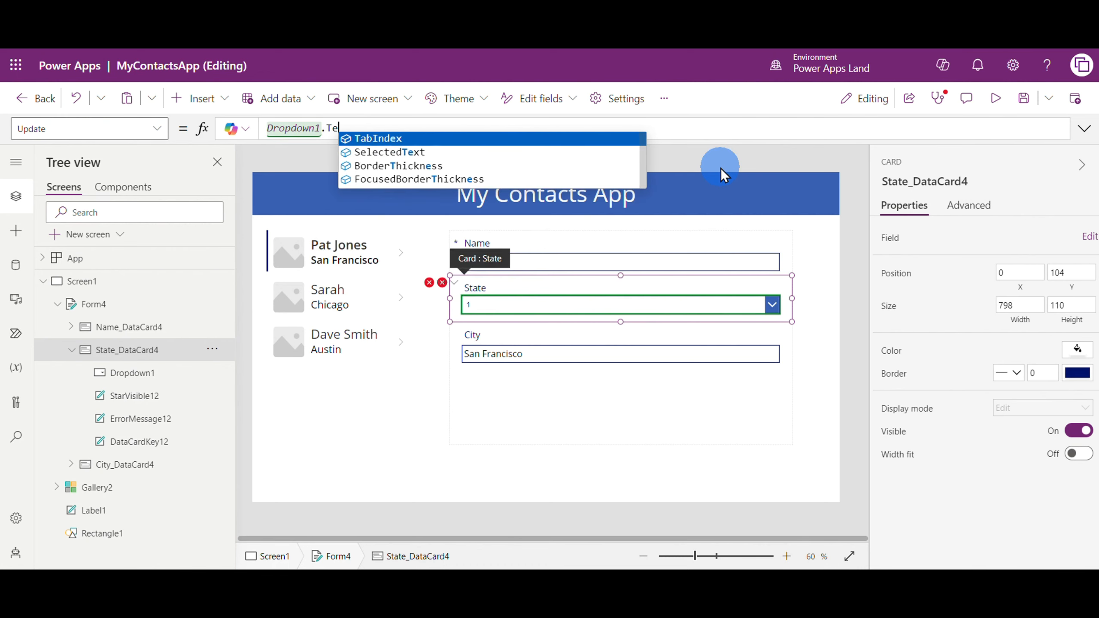
pyautogui.press('BackSpace')
pyautogui.press('BackSpace')
pyautogui.press('BackSpace')
pyautogui.write('.')
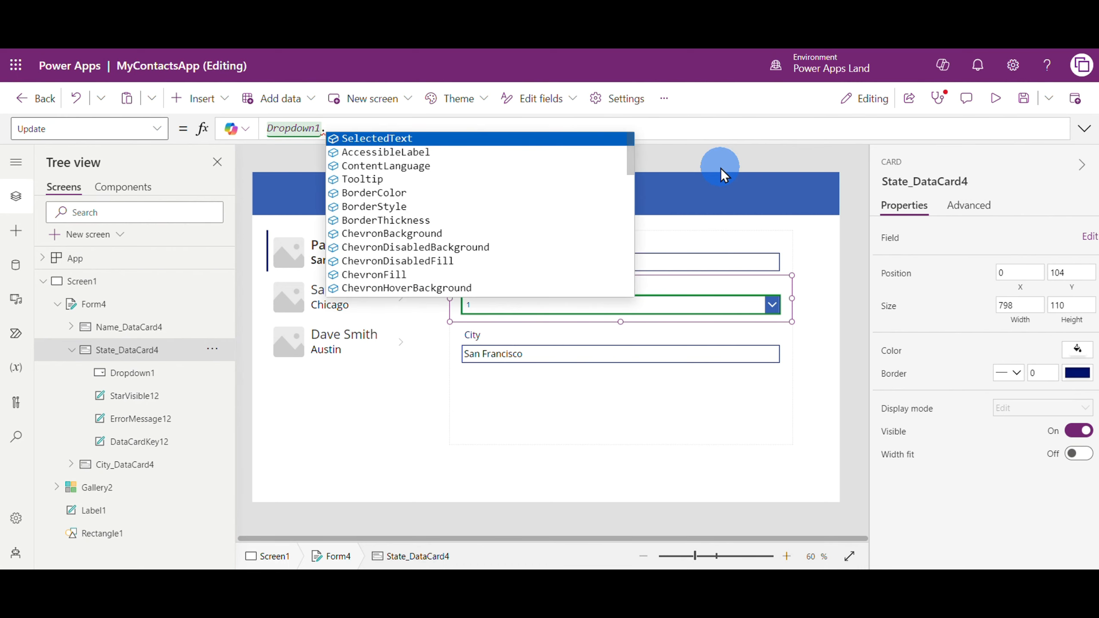
pyautogui.write('E')
pyautogui.write('Se')
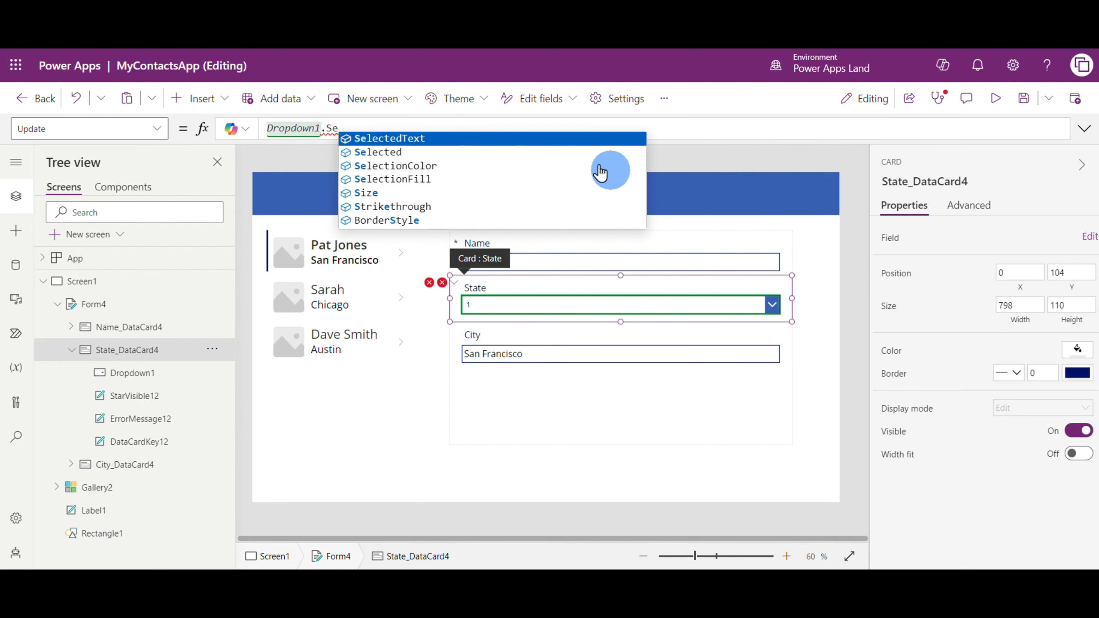
pyautogui.click(440, 138)
pyautogui.write('.')
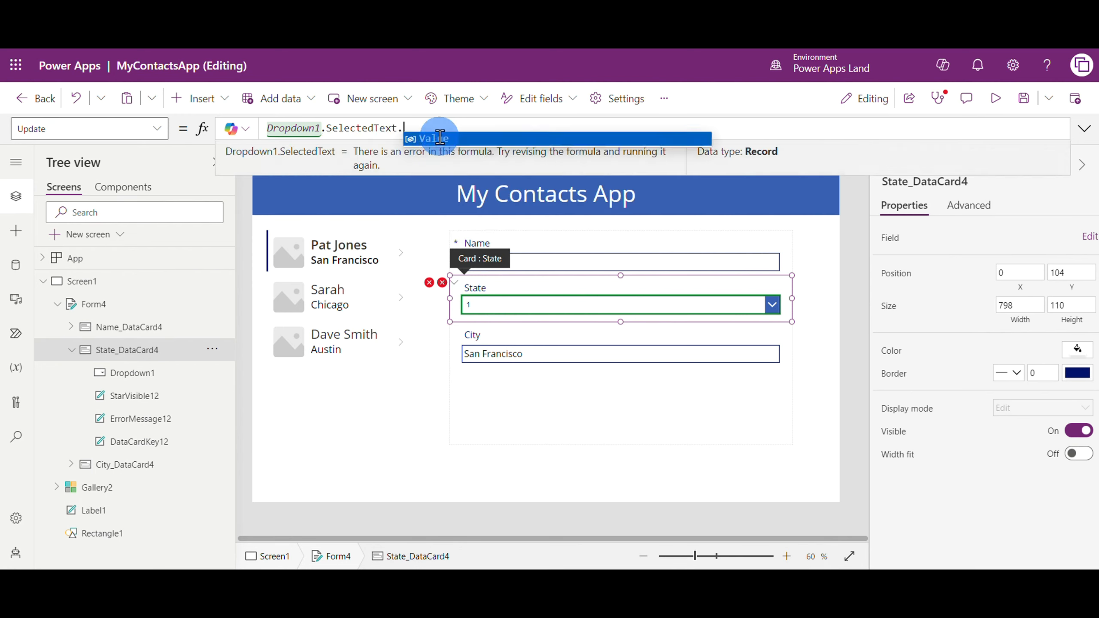
pyautogui.write('?Value')
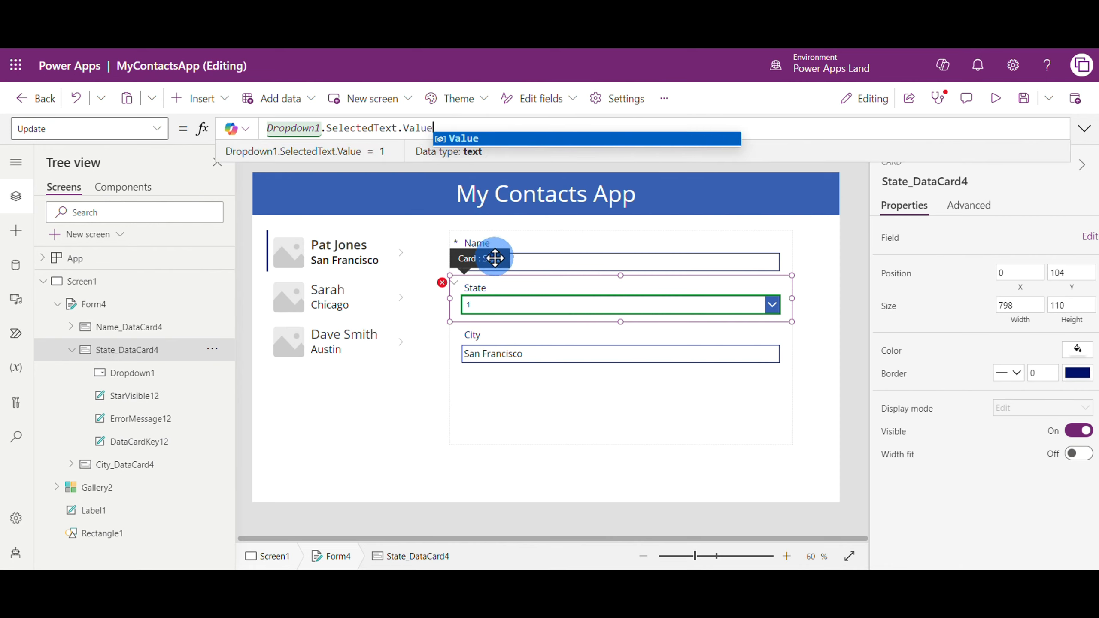
pyautogui.click(460, 139)
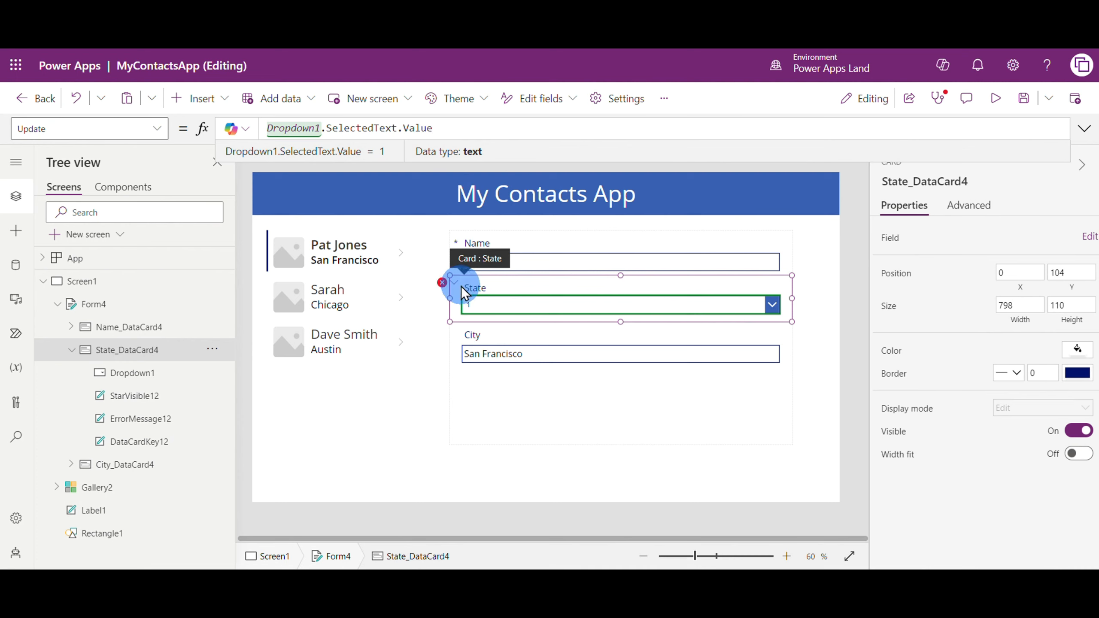
# Clear the broken Y position formula of the State card's error message label
pyautogui.click(441, 283)
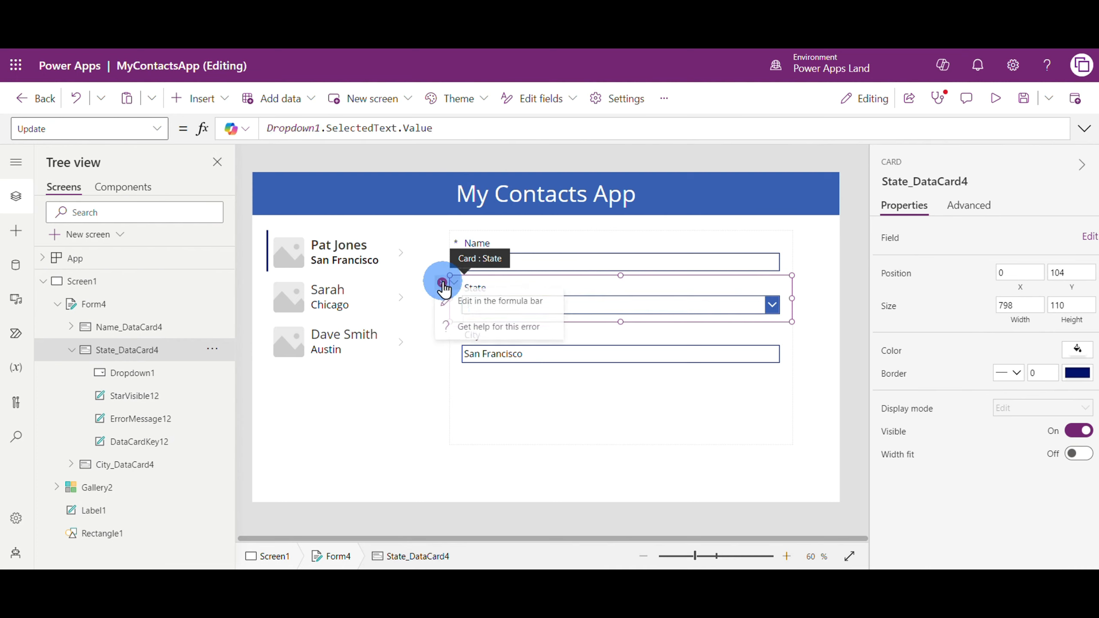
pyautogui.click(481, 303)
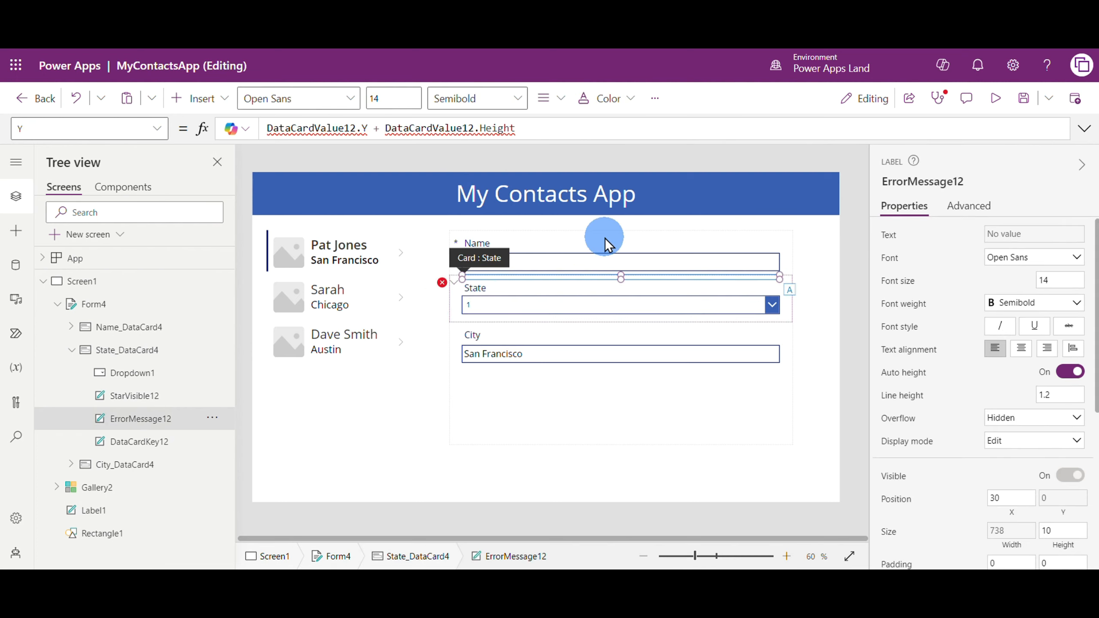
pyautogui.moveTo(579, 128); pyautogui.dragTo(261, 125)
pyautogui.press('Delete')
pyautogui.click(431, 436)
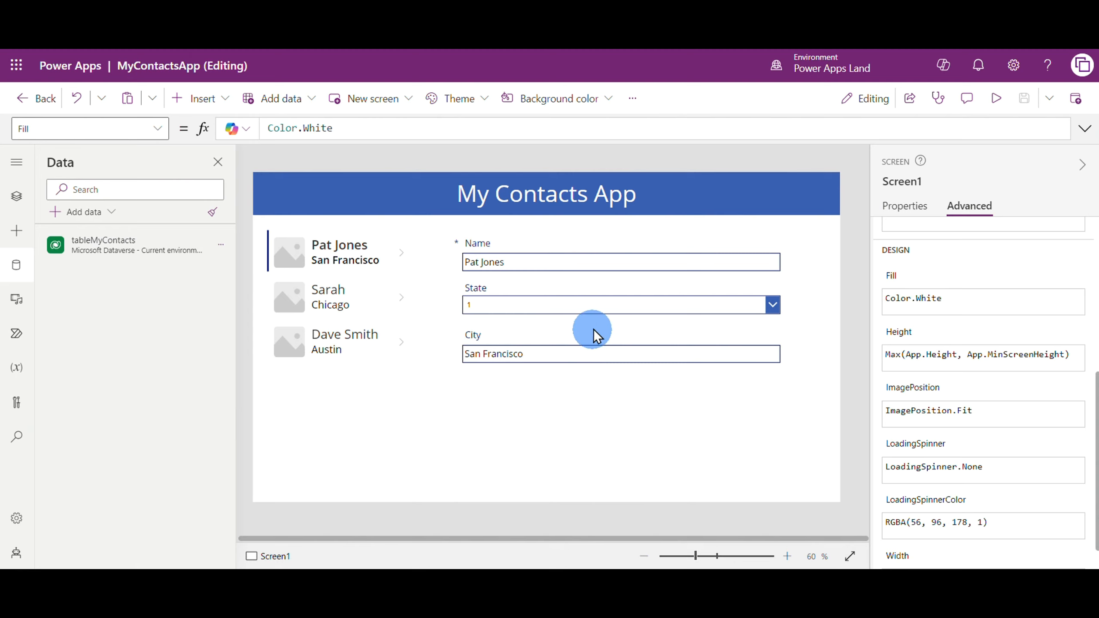
# Try to set the State drop-down's Items property to the table of states
pyautogui.click(590, 304)
pyautogui.click(590, 304)
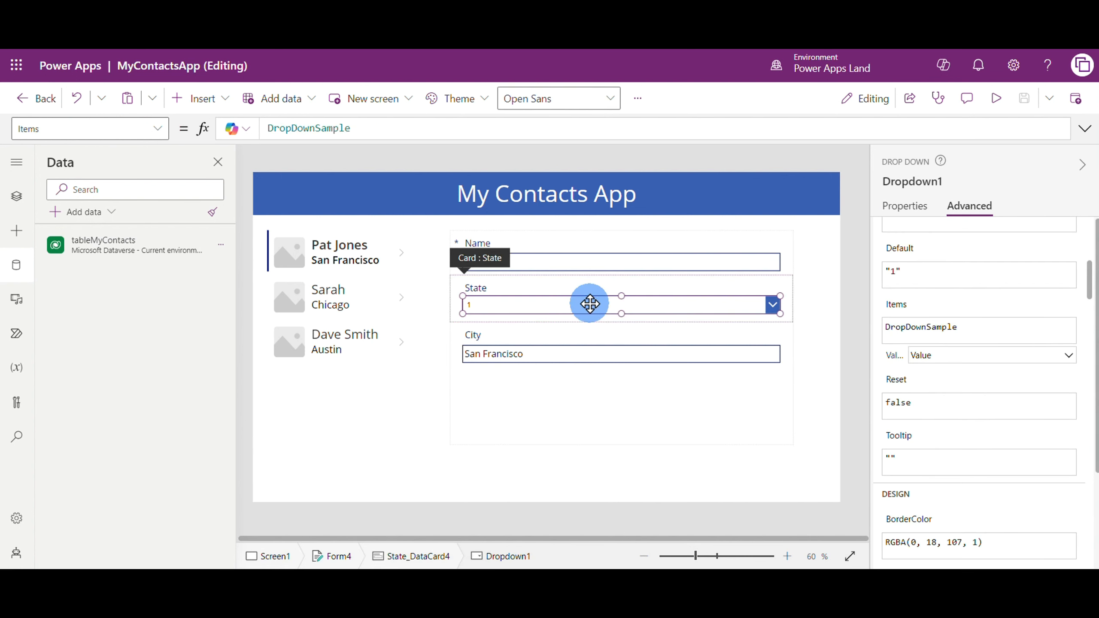
pyautogui.scroll(5, 968, 317)
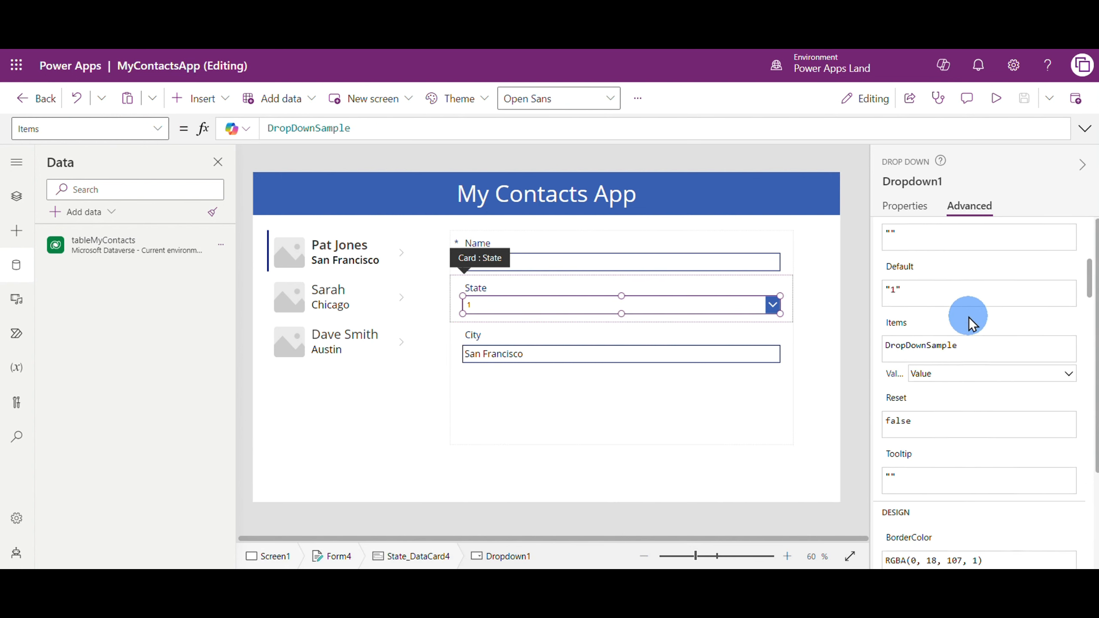
pyautogui.scroll(1, 971, 312)
pyautogui.scroll(-6, 972, 312)
pyautogui.scroll(-1, 970, 314)
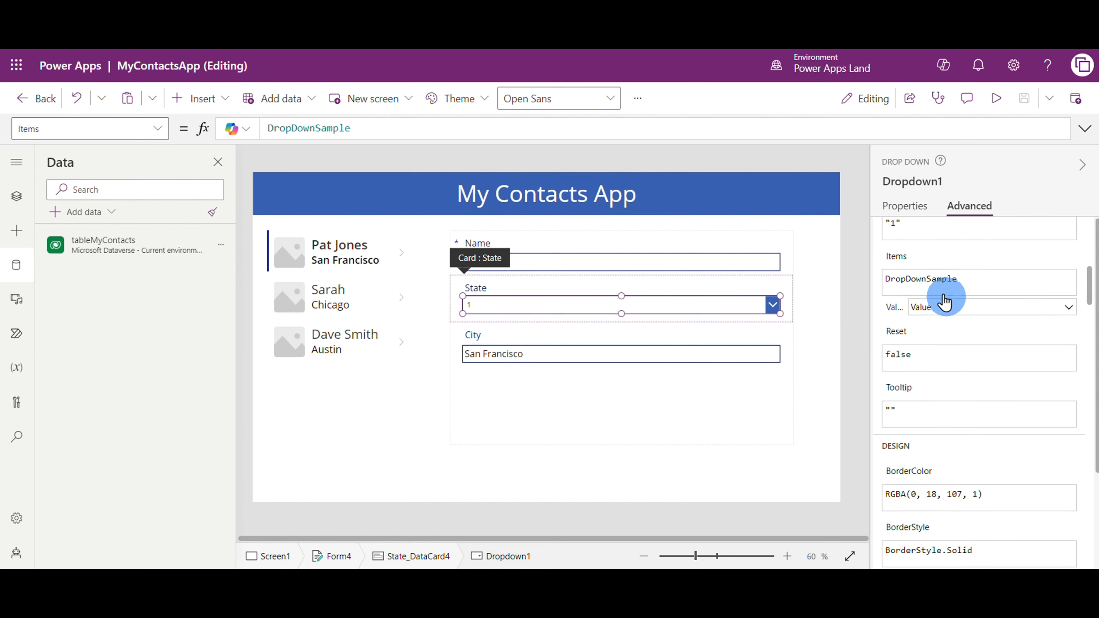
pyautogui.click(978, 282)
pyautogui.doubleClick(935, 276)
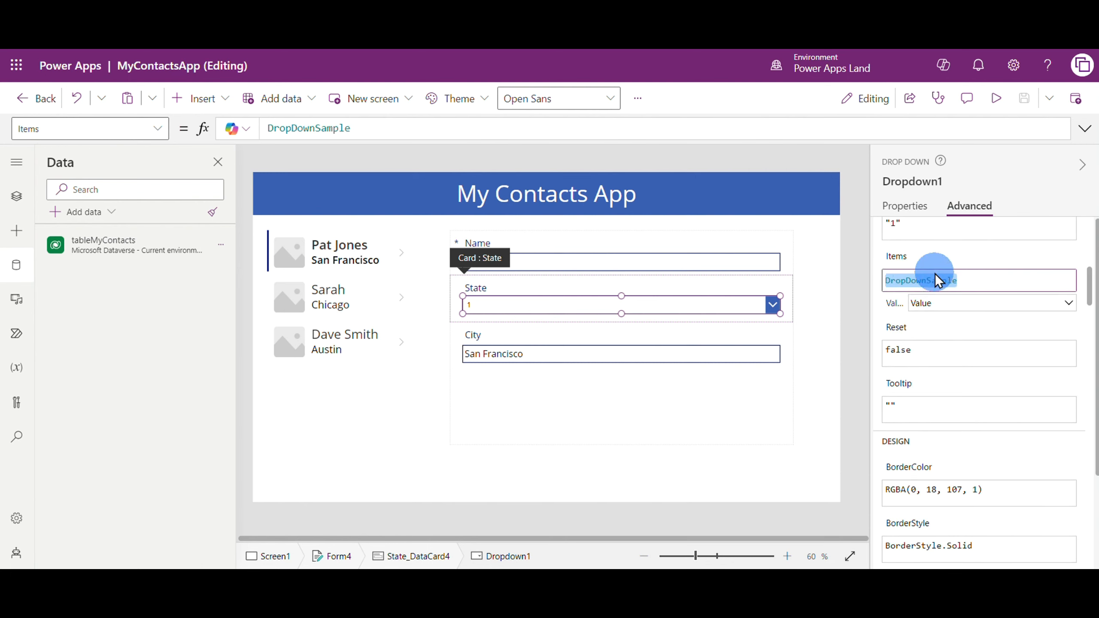
pyautogui.press('BackSpace')
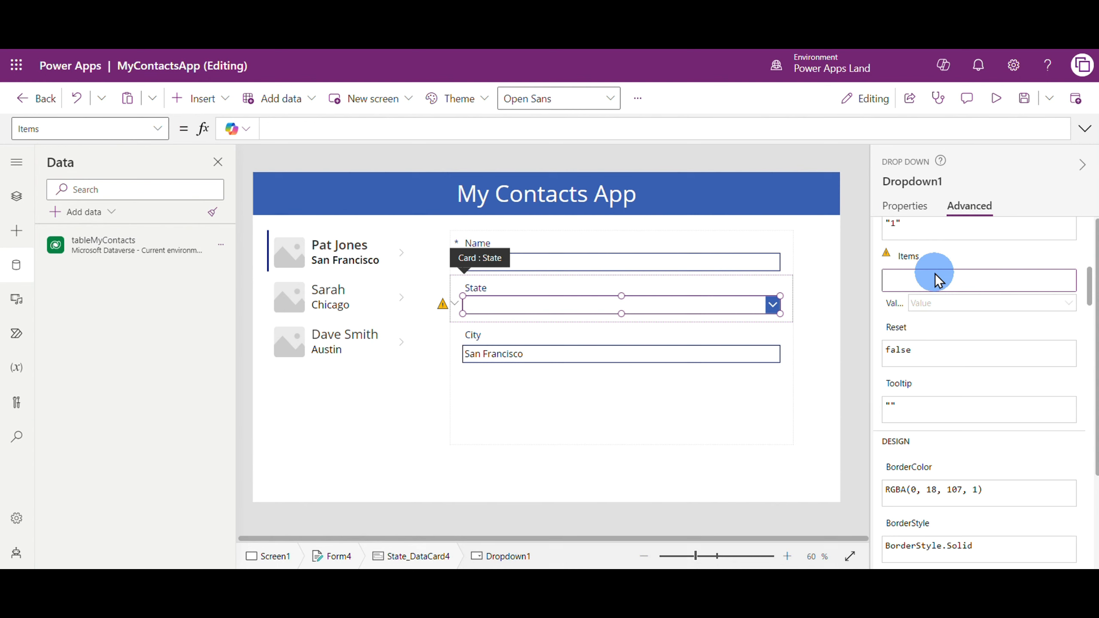
pyautogui.write('sta')
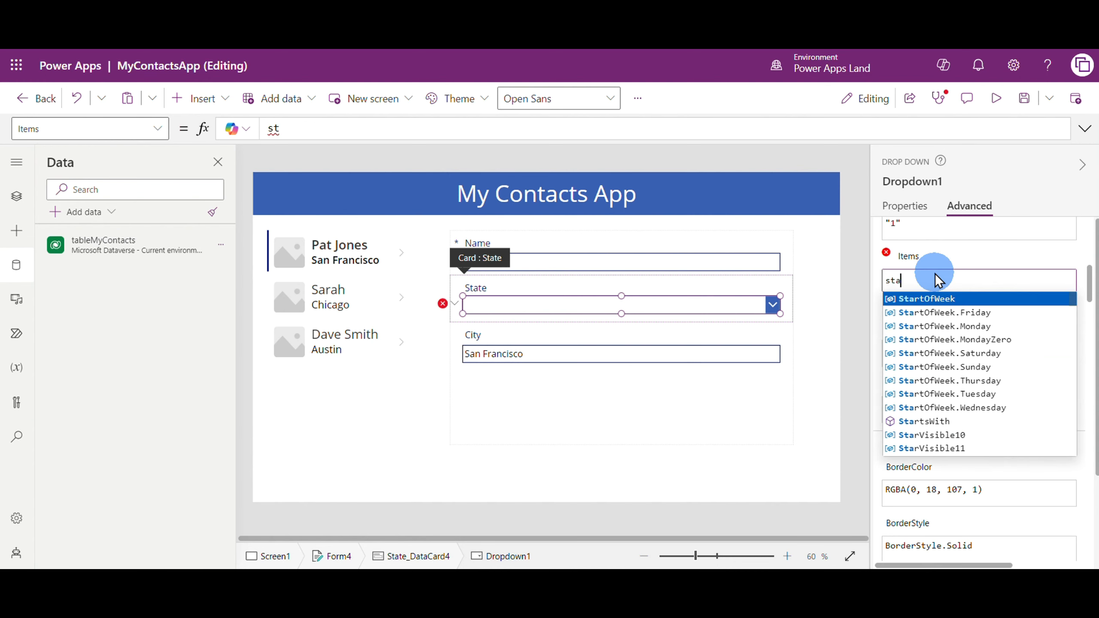
pyautogui.write('t')
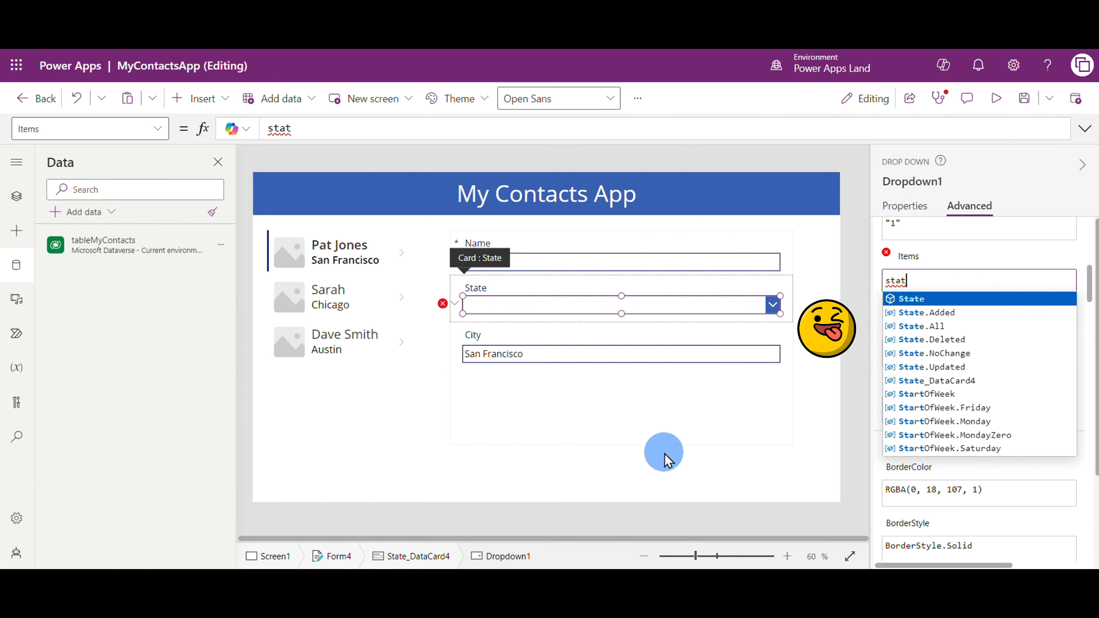
# Search the data sources for states and add the Dataverse States table to the app
pyautogui.click(111, 212)
pyautogui.click(172, 238)
pyautogui.write('states')
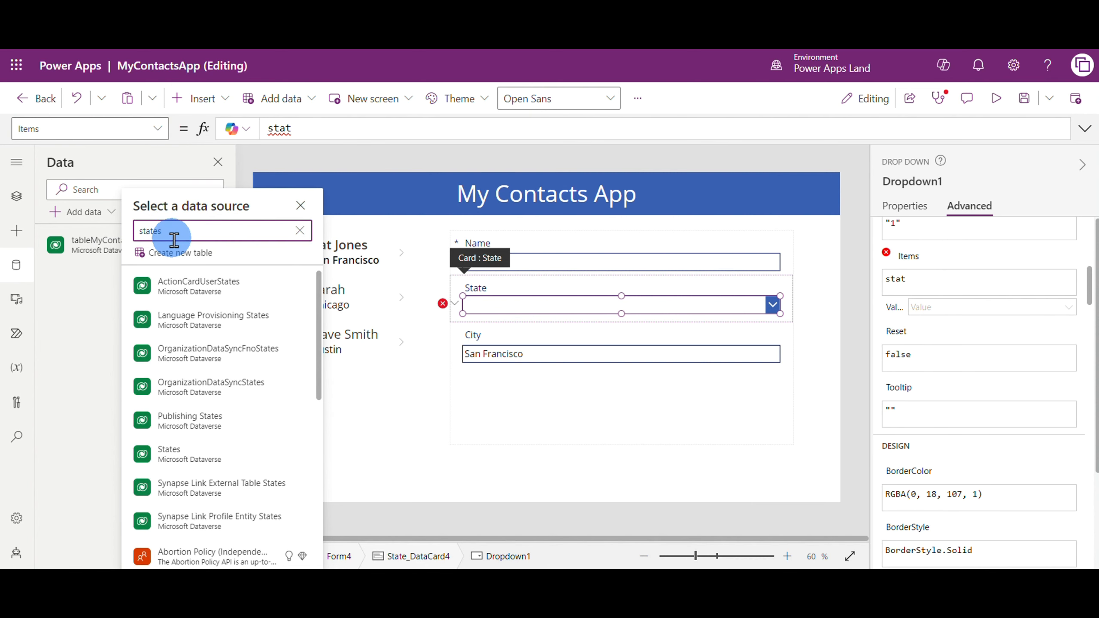
pyautogui.click(206, 455)
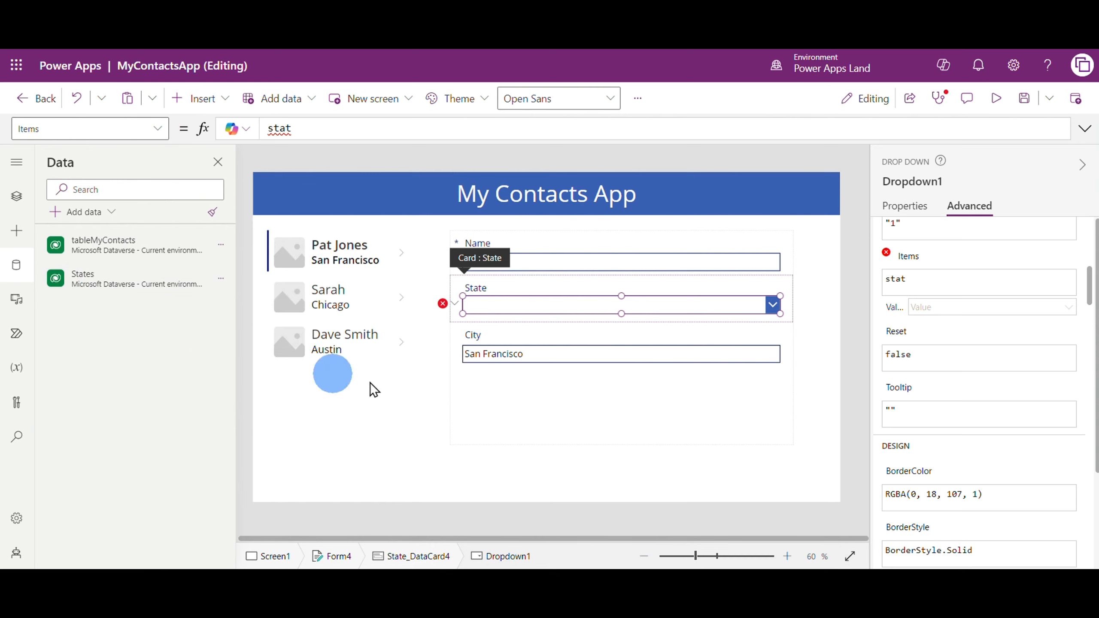
# Set the State drop-down's Items property to States
pyautogui.click(931, 284)
pyautogui.moveTo(952, 282); pyautogui.dragTo(874, 282)
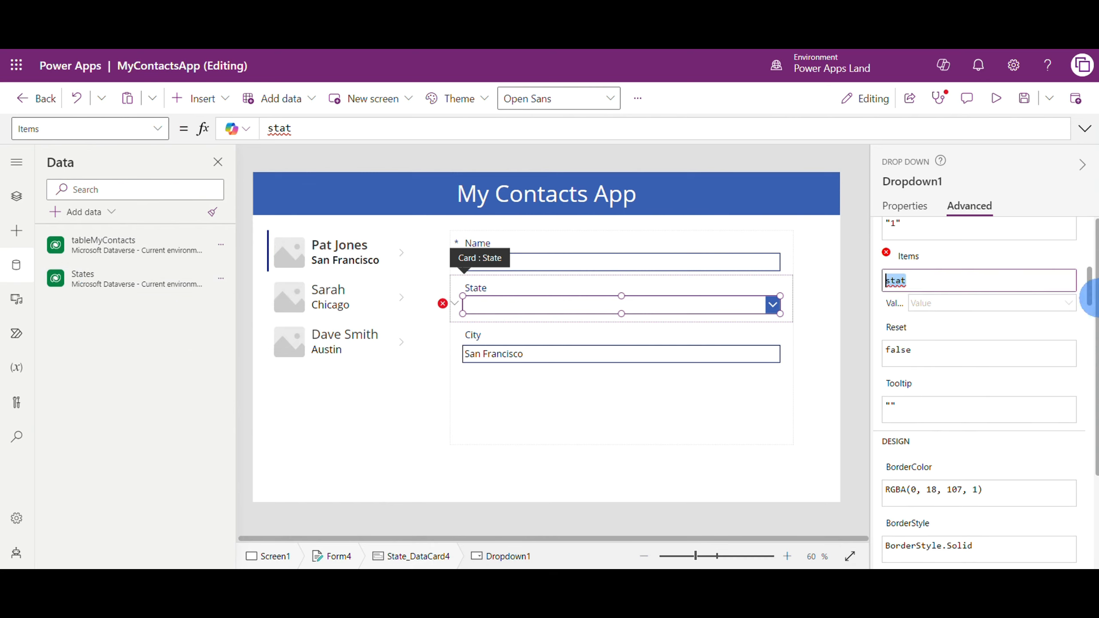
pyautogui.press('BackSpace')
pyautogui.write('States')
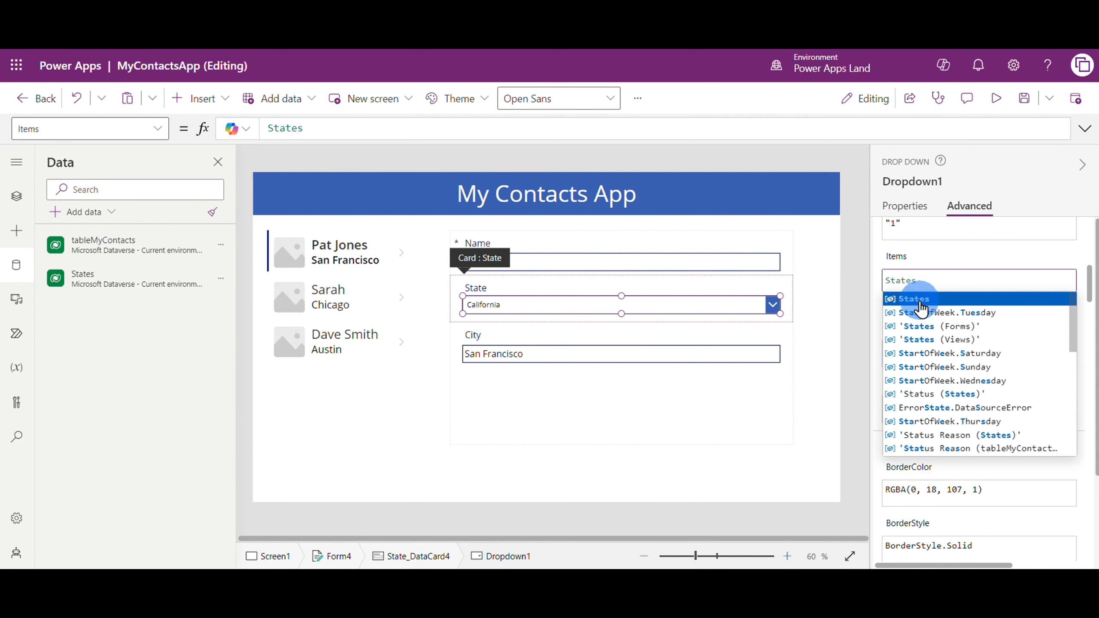
pyautogui.click(916, 300)
pyautogui.click(530, 446)
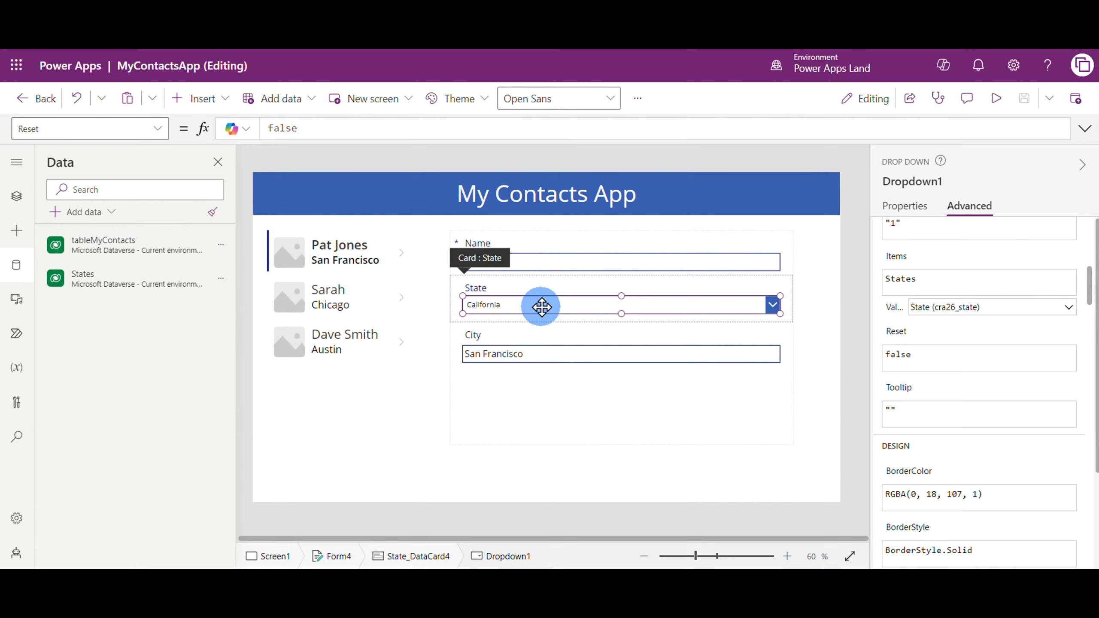
# Set the State drop-down's font size to 16
pyautogui.click(901, 206)
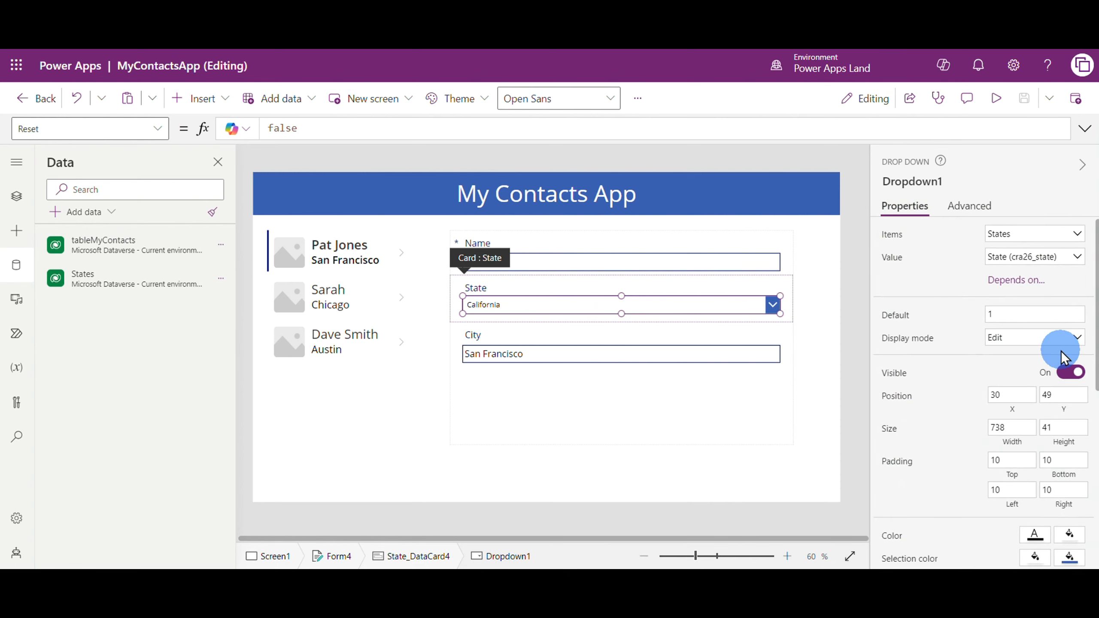
pyautogui.scroll(-4, 1061, 350)
pyautogui.click(1056, 456)
pyautogui.moveTo(1057, 458); pyautogui.dragTo(1031, 454)
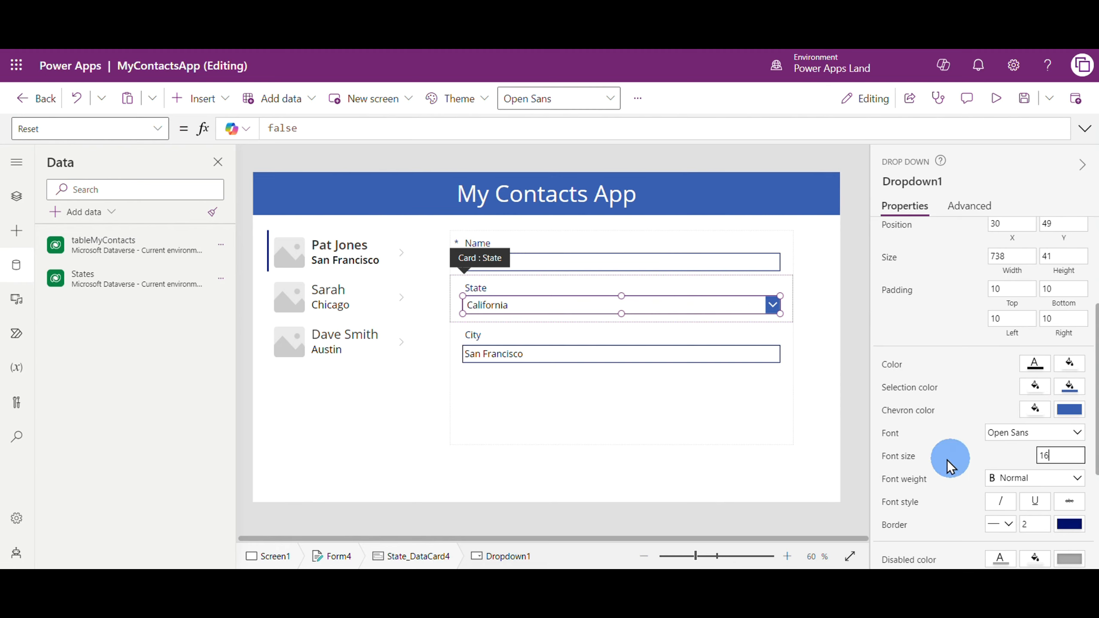
pyautogui.click(617, 422)
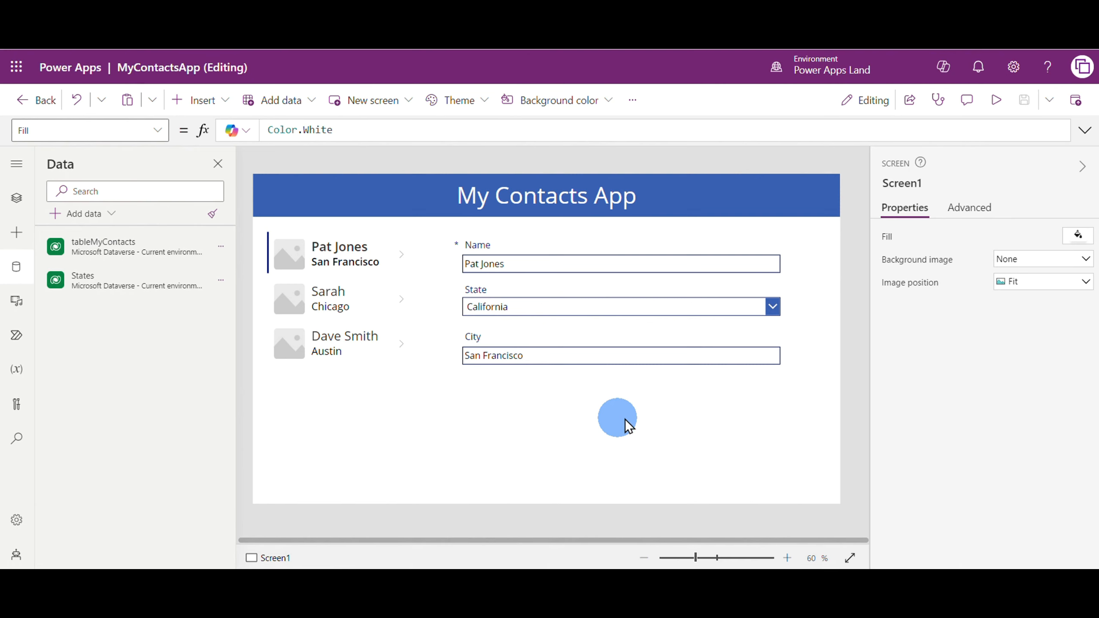
# Preview the app and expand the State drop-down to check the choices it offers
pyautogui.click(995, 100)
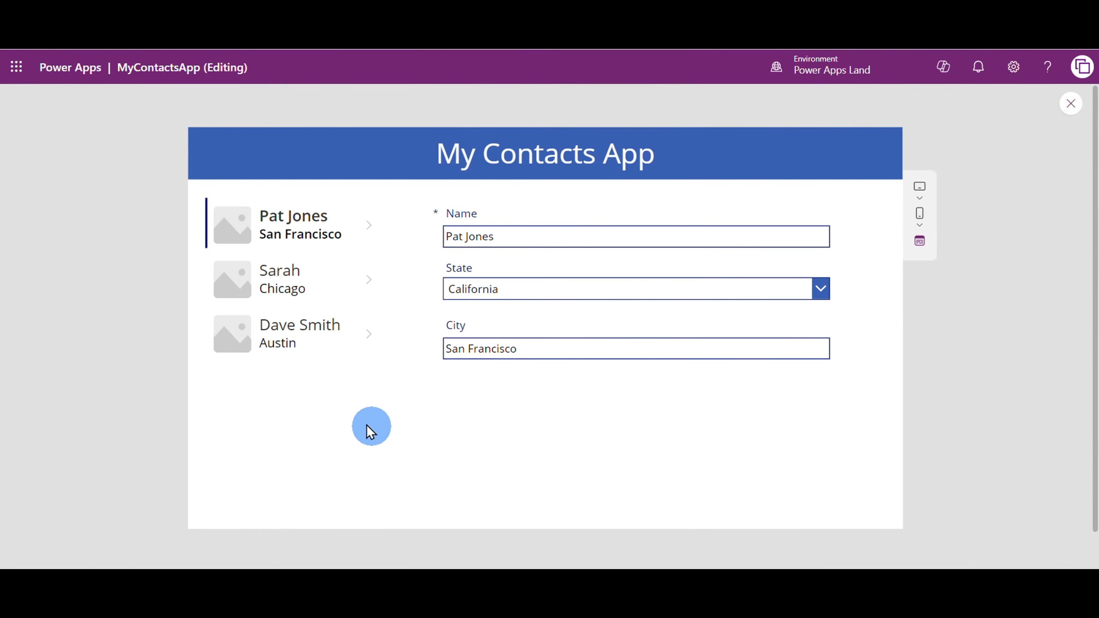
pyautogui.click(771, 290)
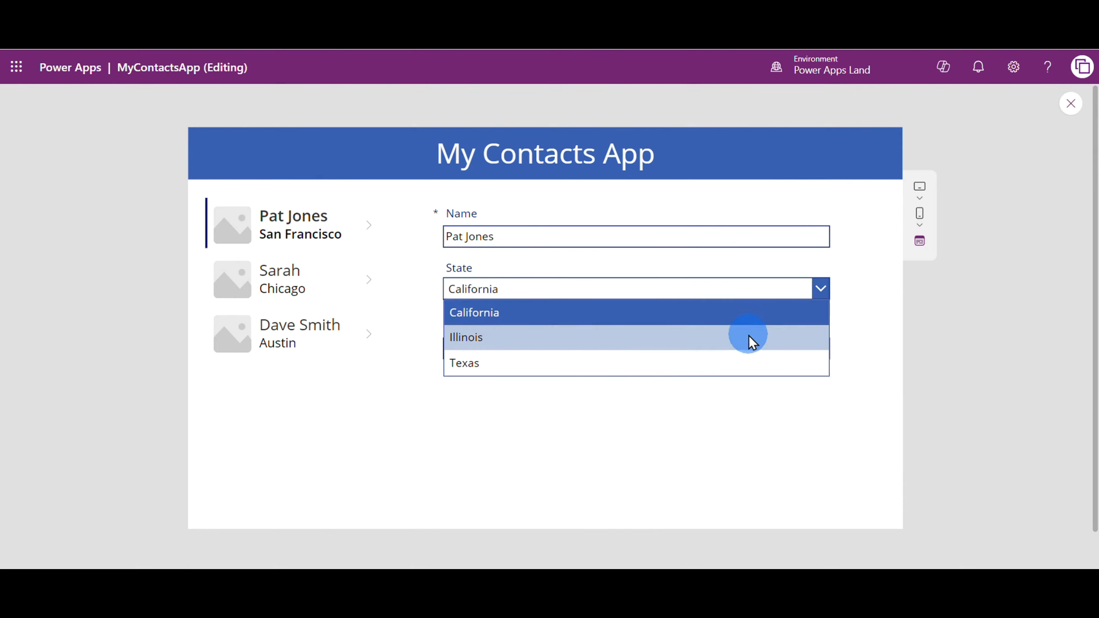
pyautogui.click(827, 290)
pyautogui.click(824, 291)
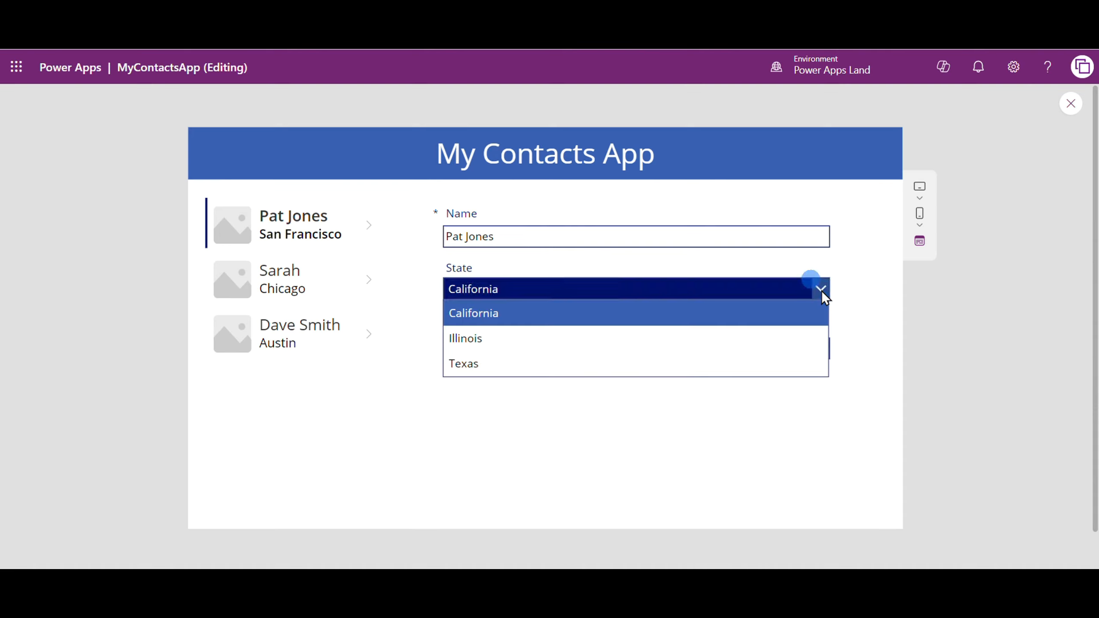
# Select each contact in the preview gallery to compare the State drop-down with the contact's city, and close the preview
pyautogui.click(756, 439)
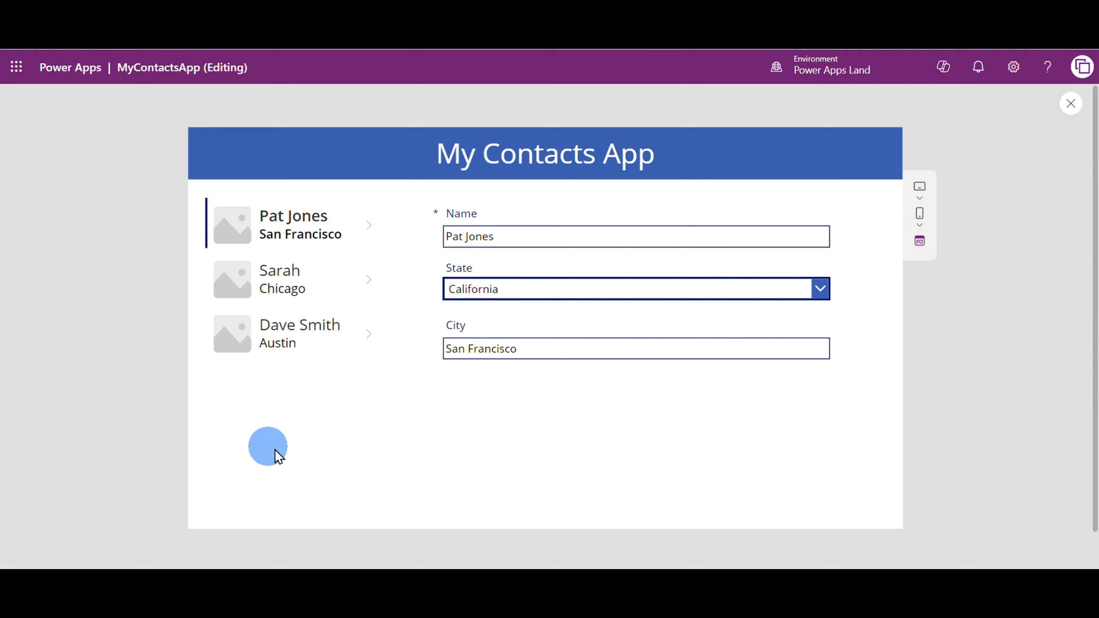
pyautogui.click(279, 269)
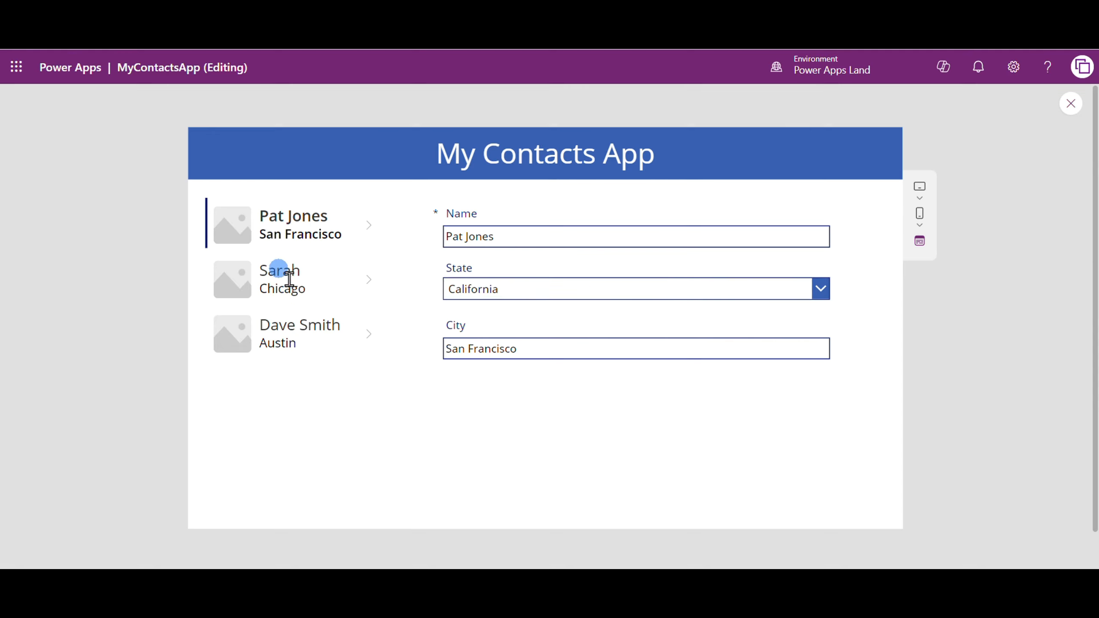
pyautogui.click(279, 349)
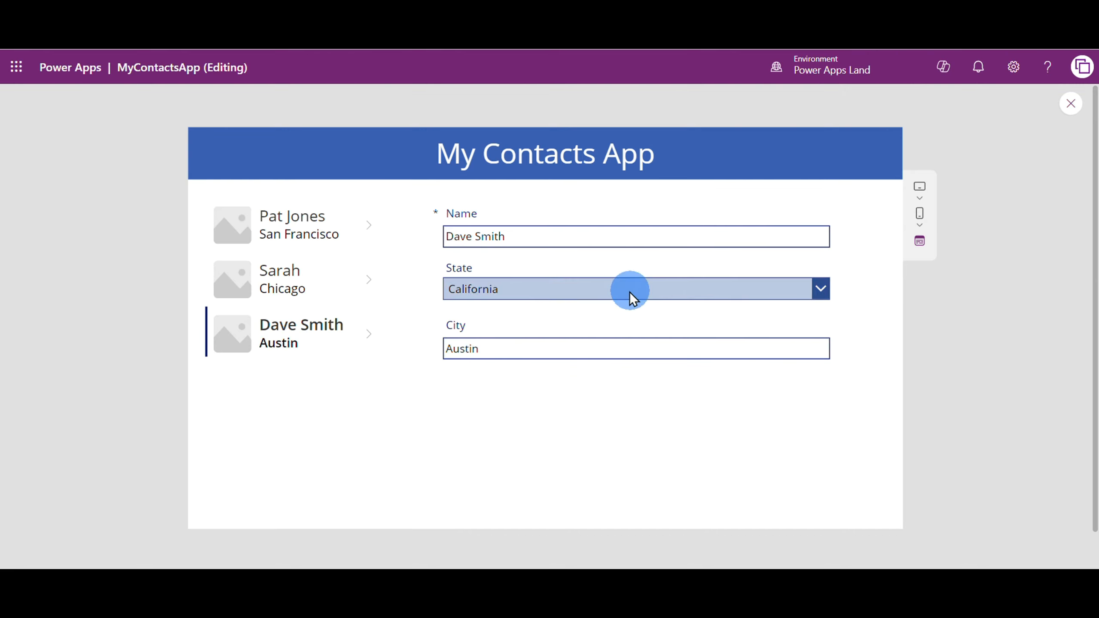
pyautogui.click(287, 272)
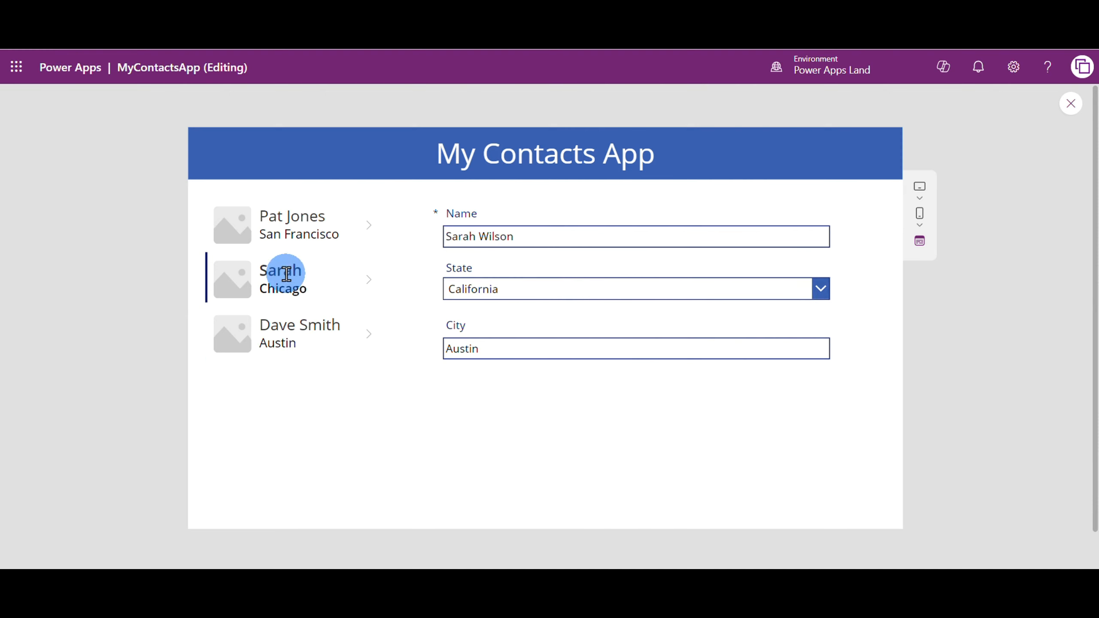
pyautogui.click(287, 224)
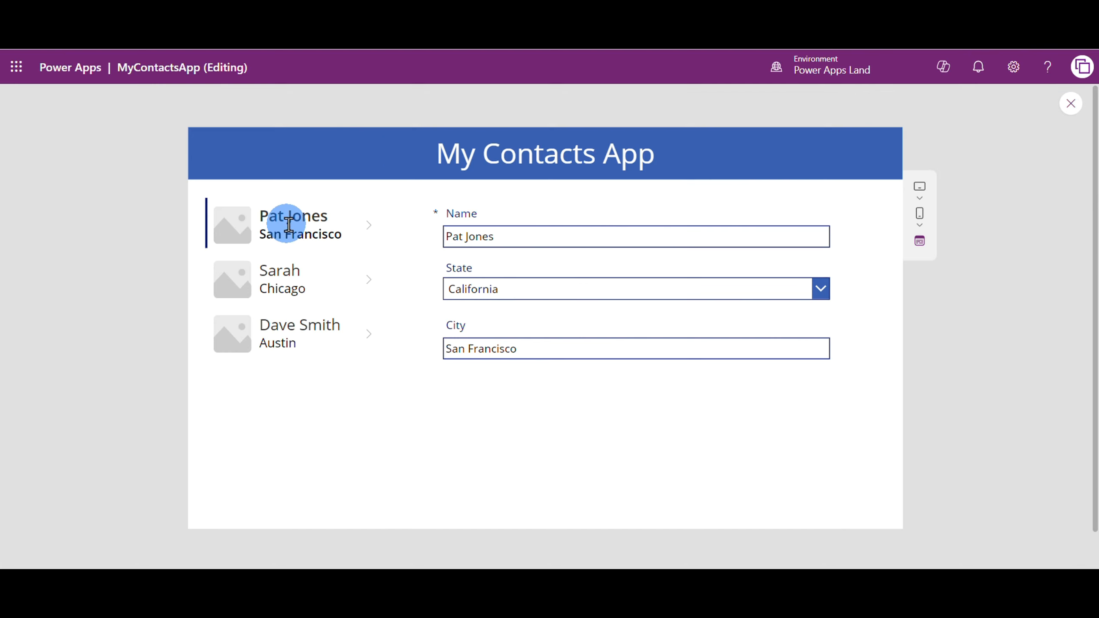
pyautogui.click(1069, 104)
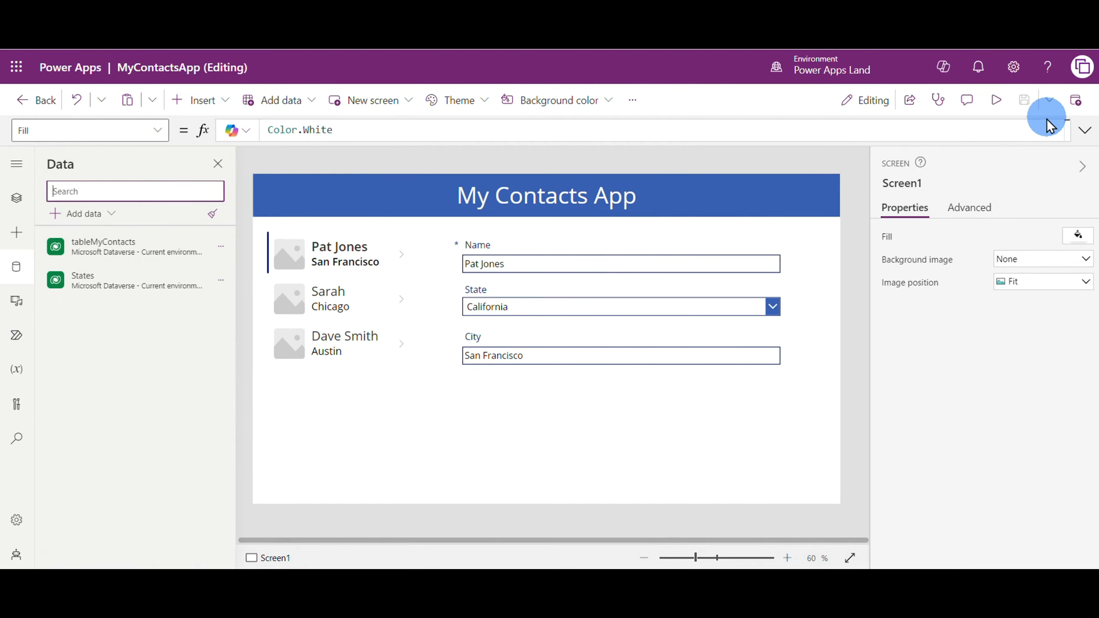
# Set the State drop-down's Default property to Parent.Default
pyautogui.click(654, 307)
pyautogui.click(654, 308)
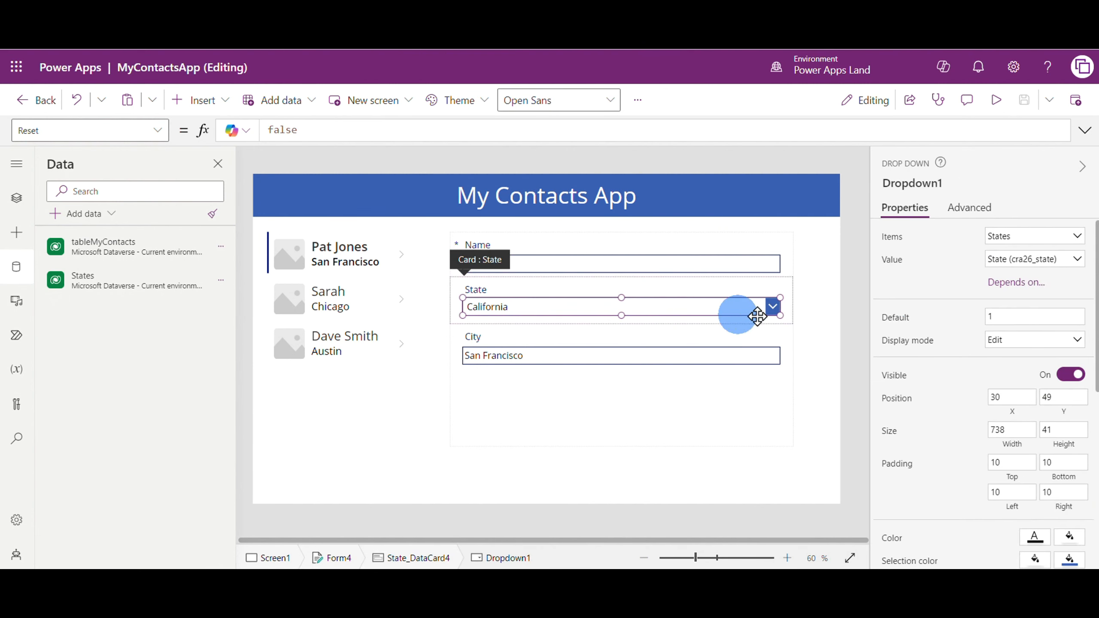
pyautogui.click(969, 208)
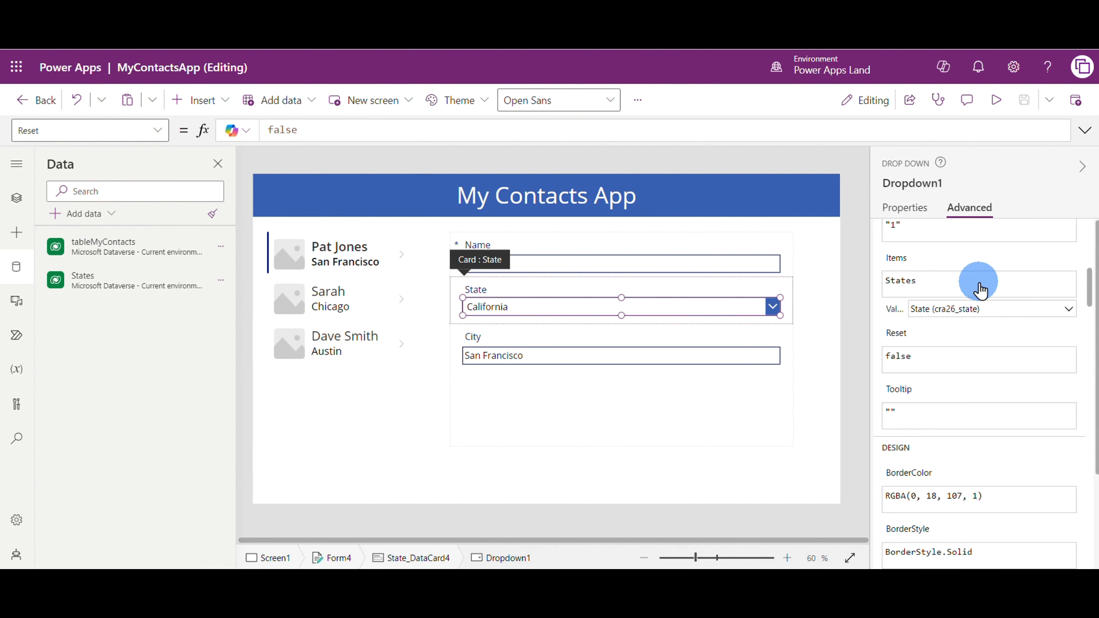
pyautogui.scroll(-5, 959, 315)
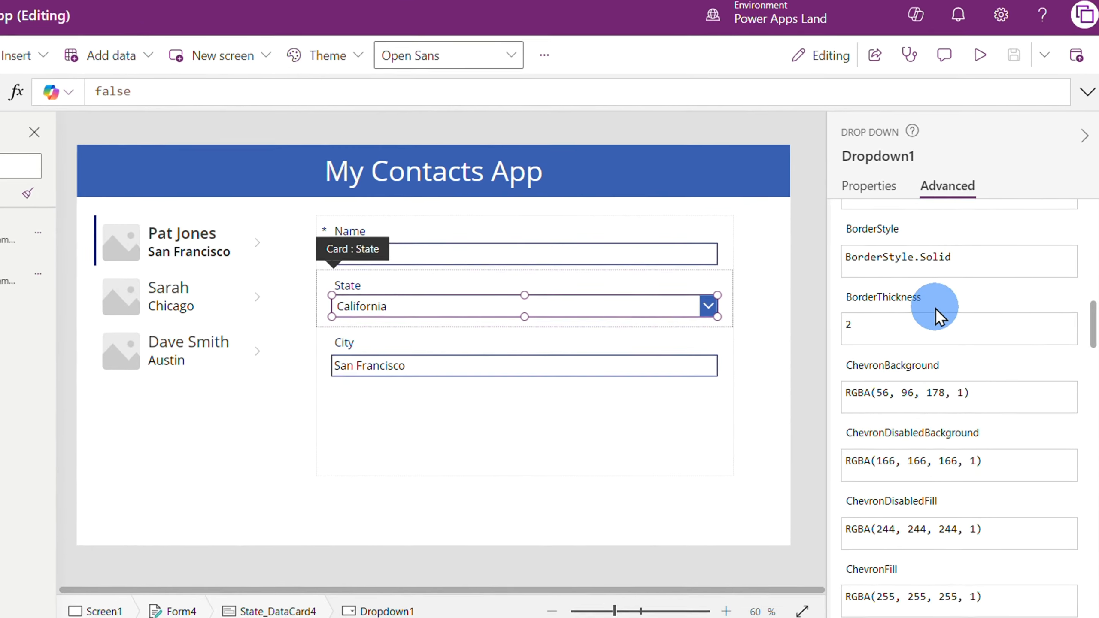
pyautogui.scroll(6, 935, 307)
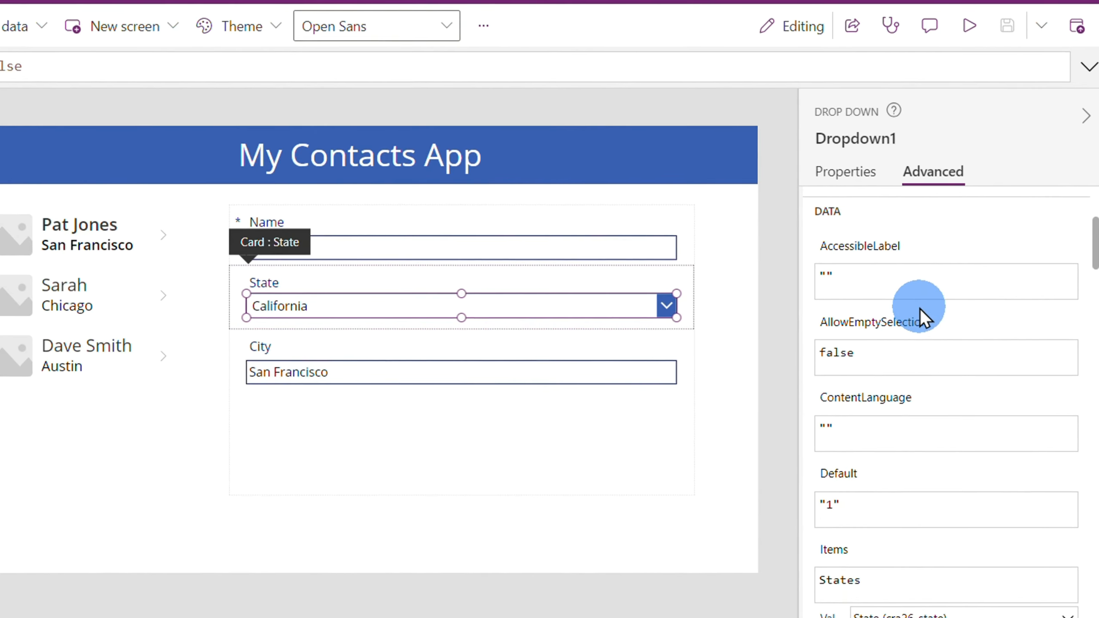
pyautogui.click(834, 446)
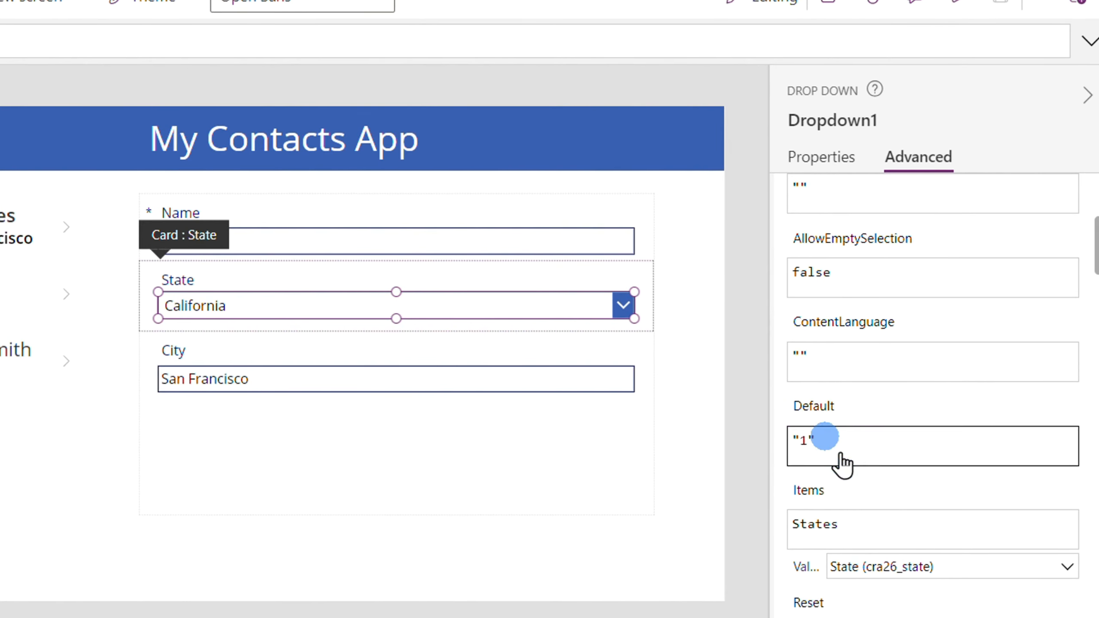
pyautogui.press('BackSpace')
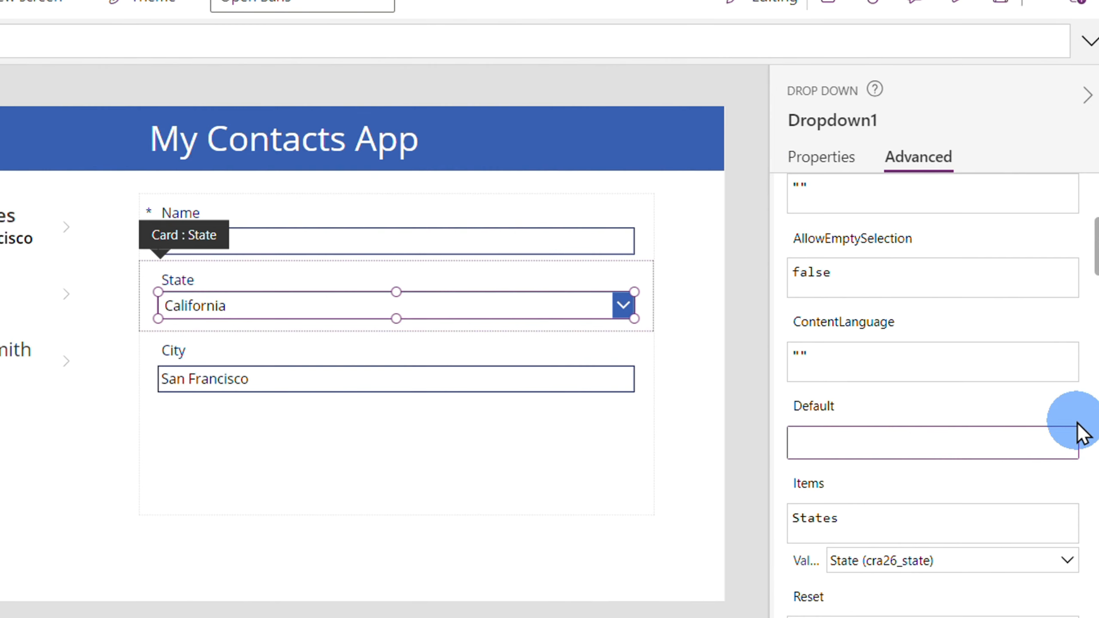
pyautogui.write('Par')
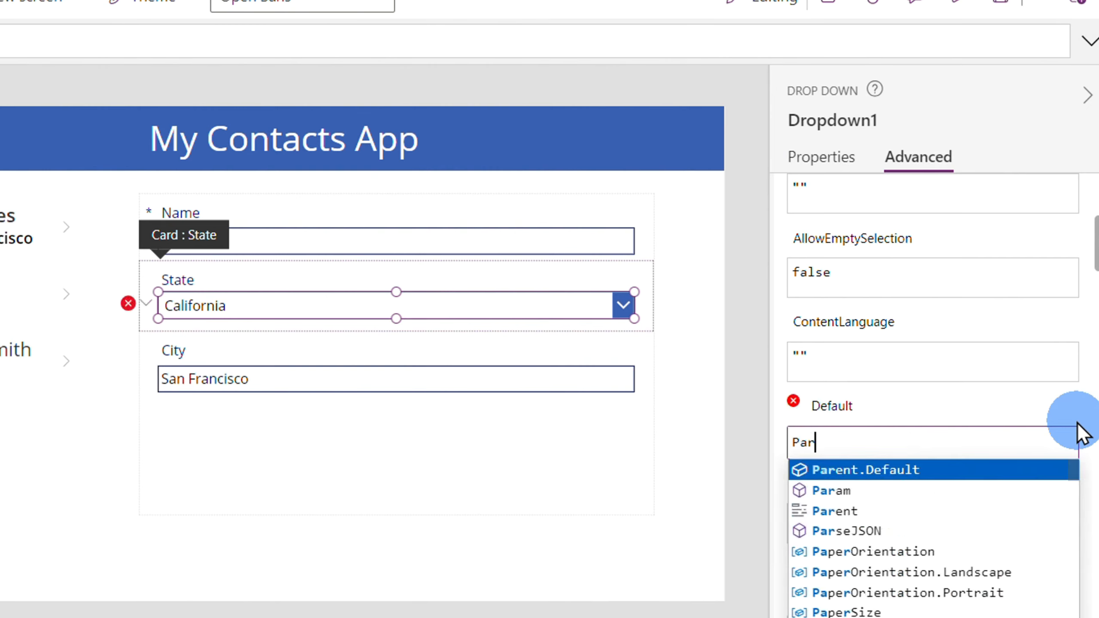
pyautogui.click(883, 472)
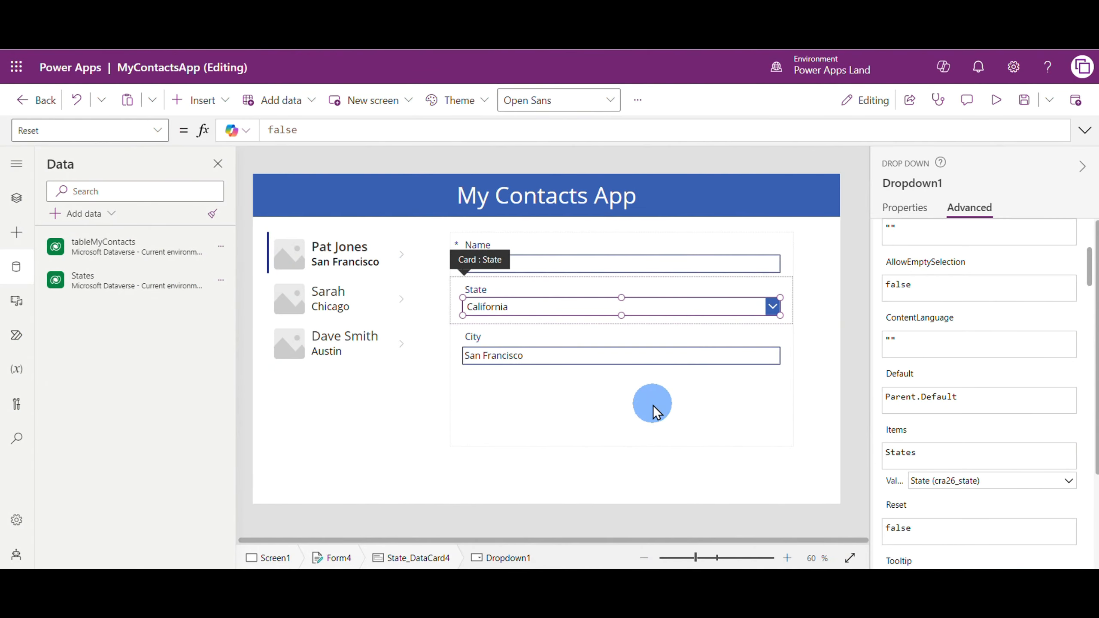
# Preview the app, select the Chicago and Austin contacts to check their State values, and exit the preview
pyautogui.click(997, 100)
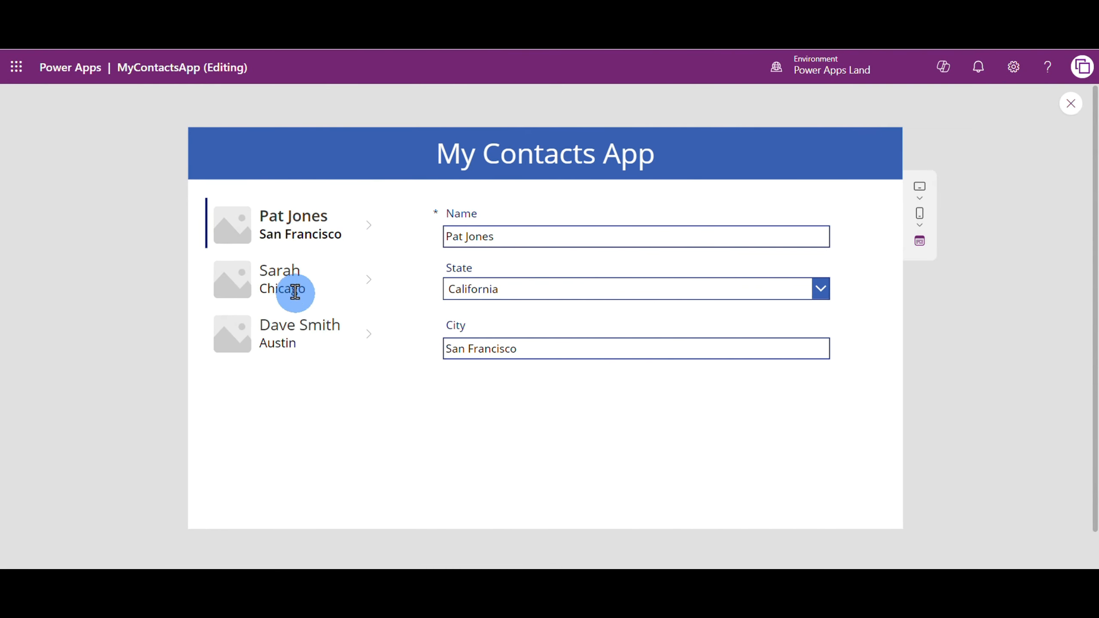
pyautogui.click(281, 271)
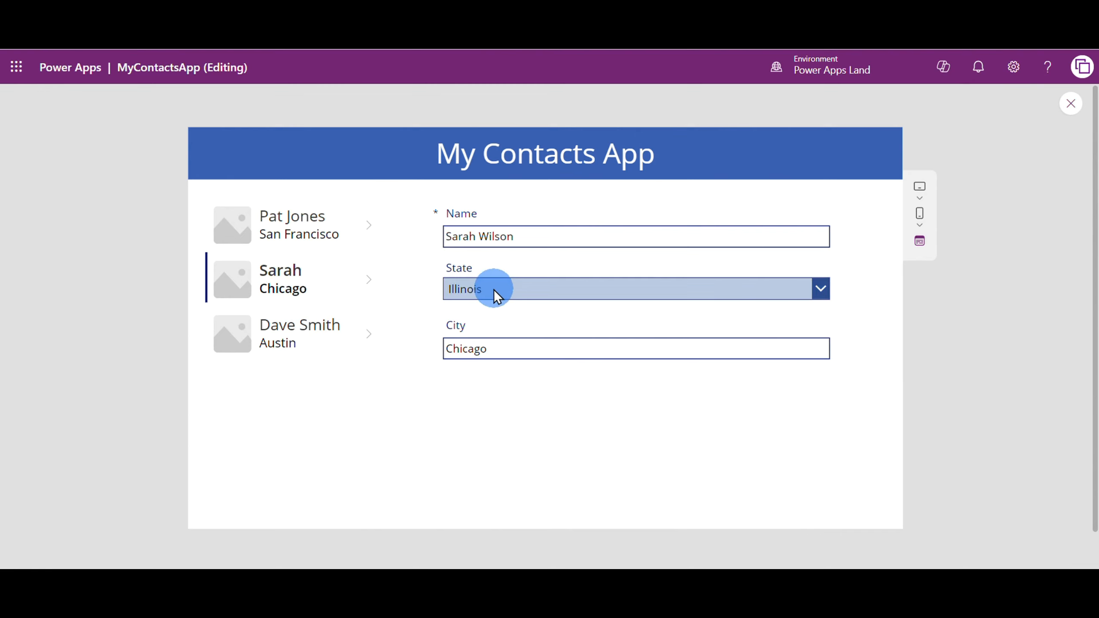
pyautogui.click(299, 326)
pyautogui.press('Escape')
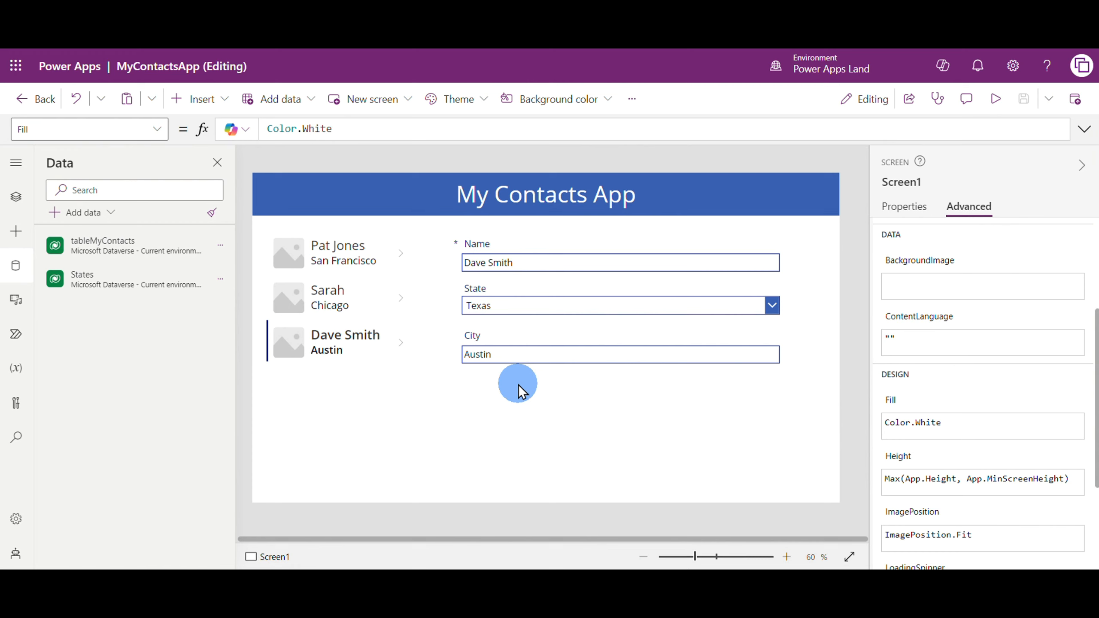
# Insert a button and place it below the form's City field, at about X 588, Y 612
pyautogui.click(202, 104)
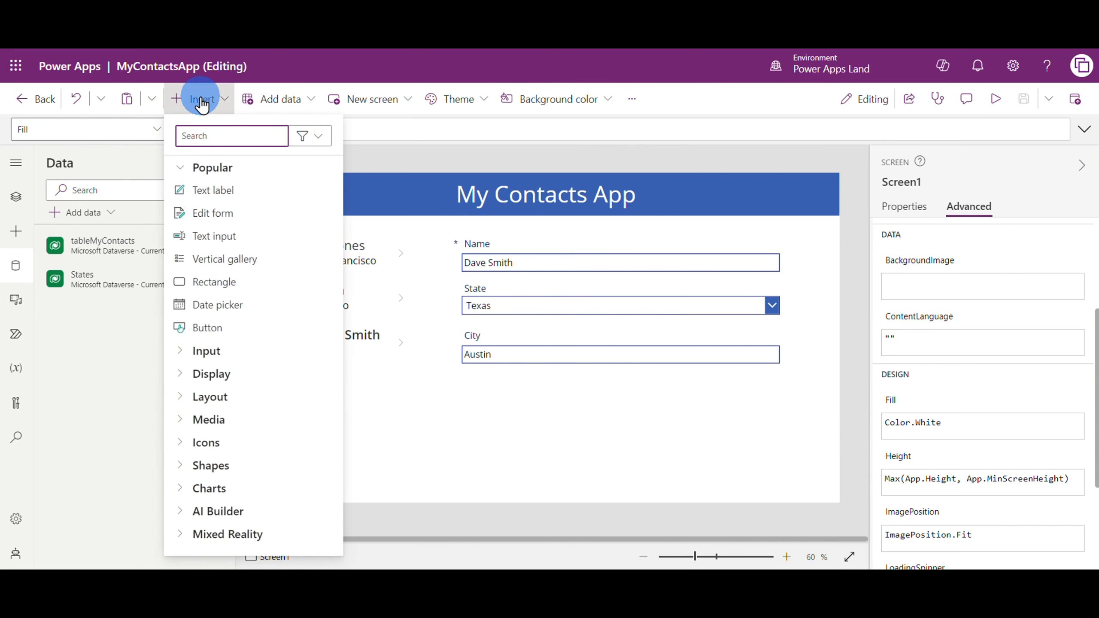
pyautogui.click(207, 328)
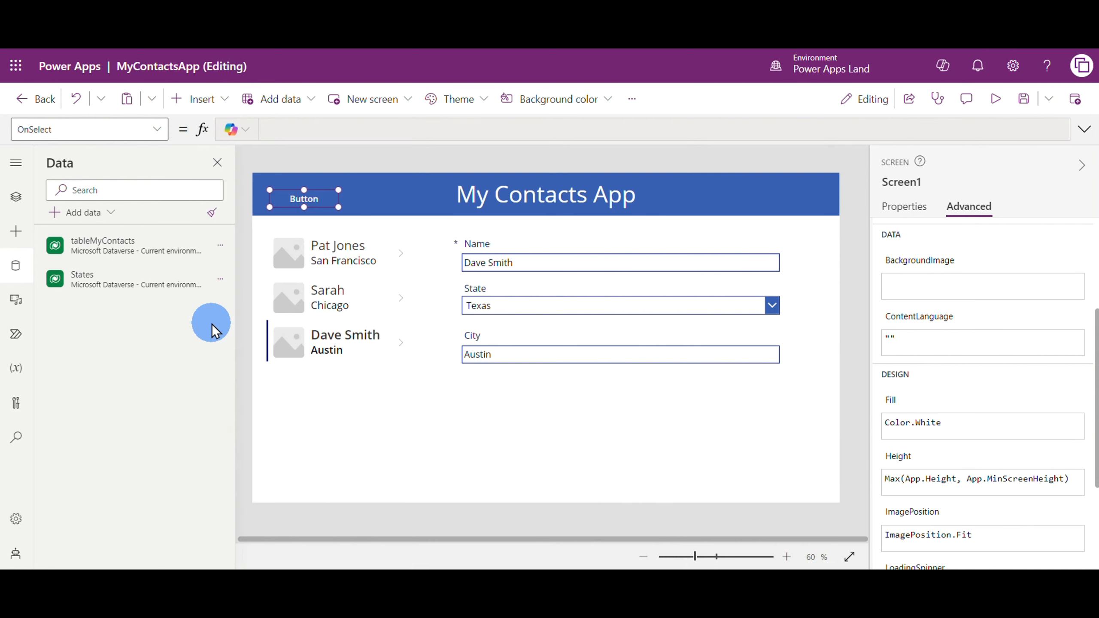
pyautogui.moveTo(296, 195); pyautogui.dragTo(530, 440)
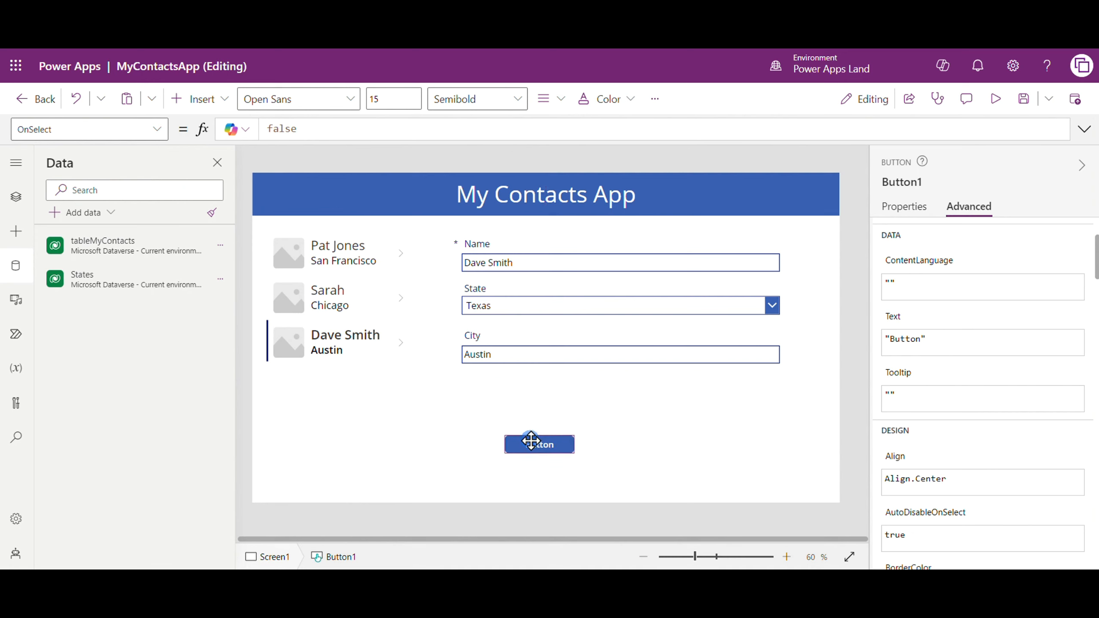
# Change the new button's text to Save
pyautogui.click(905, 207)
pyautogui.moveTo(1034, 236); pyautogui.dragTo(972, 234)
pyautogui.write('Save')
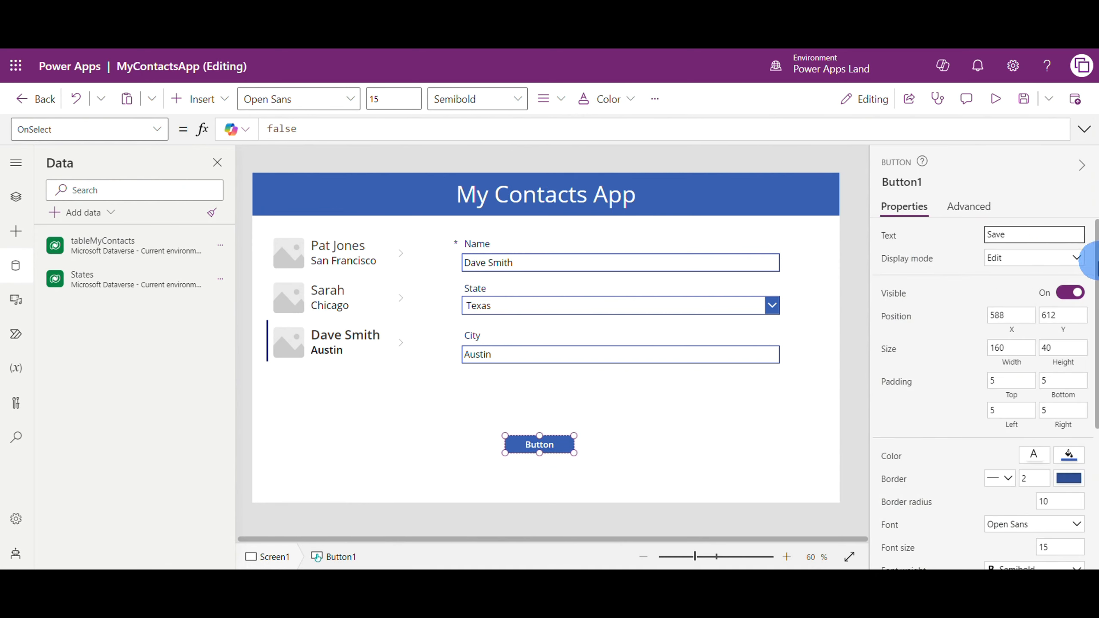
pyautogui.click(721, 438)
pyautogui.click(535, 446)
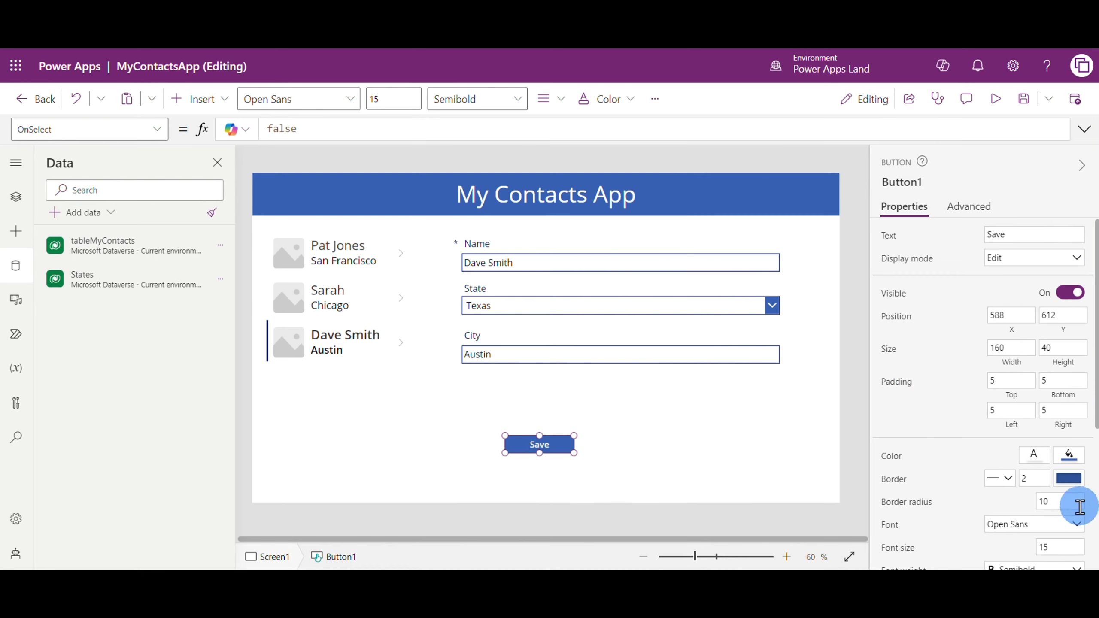
# Set the Save button's font size to 22 and enlarge the button to about 253 wide by 60 high
pyautogui.scroll(-1, 1082, 498)
pyautogui.scroll(-1, 1082, 498)
pyautogui.click(1068, 432)
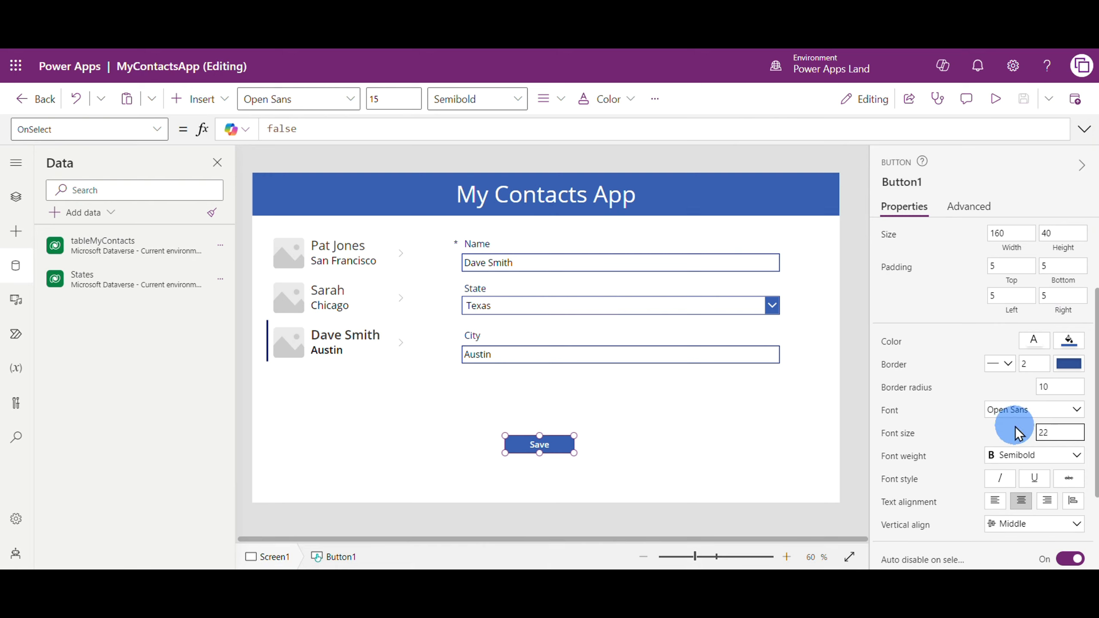
pyautogui.moveTo(500, 459); pyautogui.dragTo(568, 451)
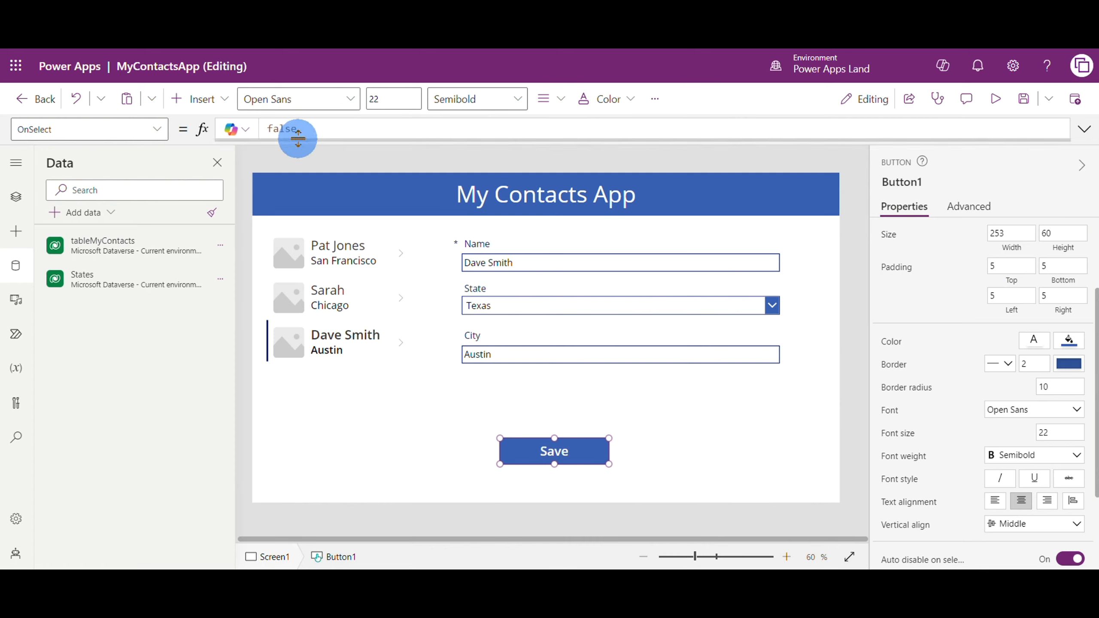
# Set the Save button's OnSelect formula to SubmitForm(Form4)
pyautogui.click(294, 133)
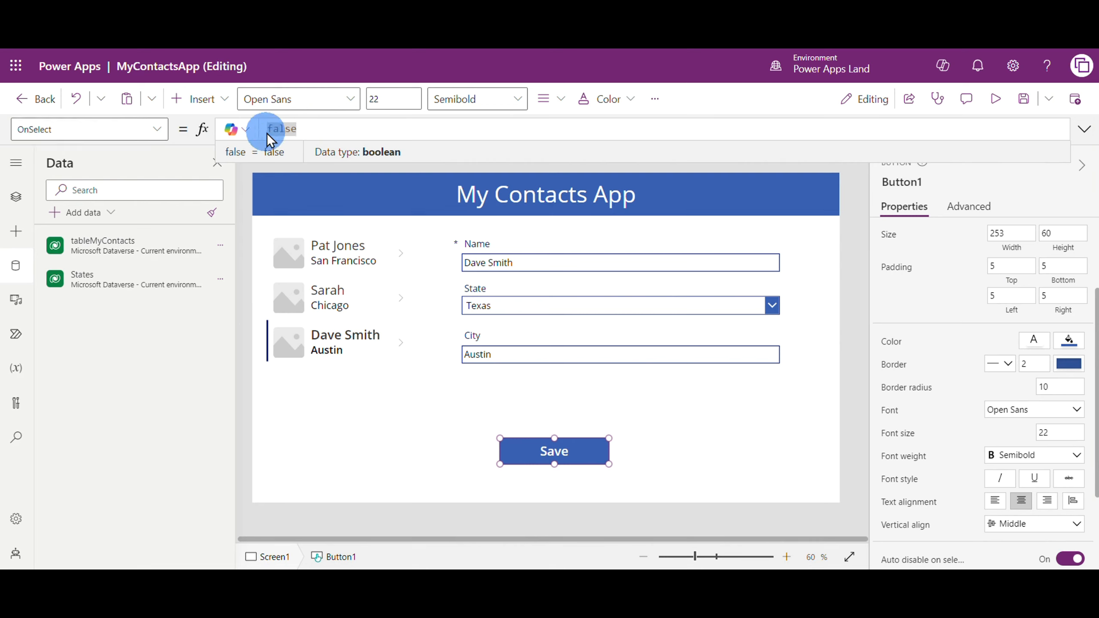
pyautogui.press('BackSpace')
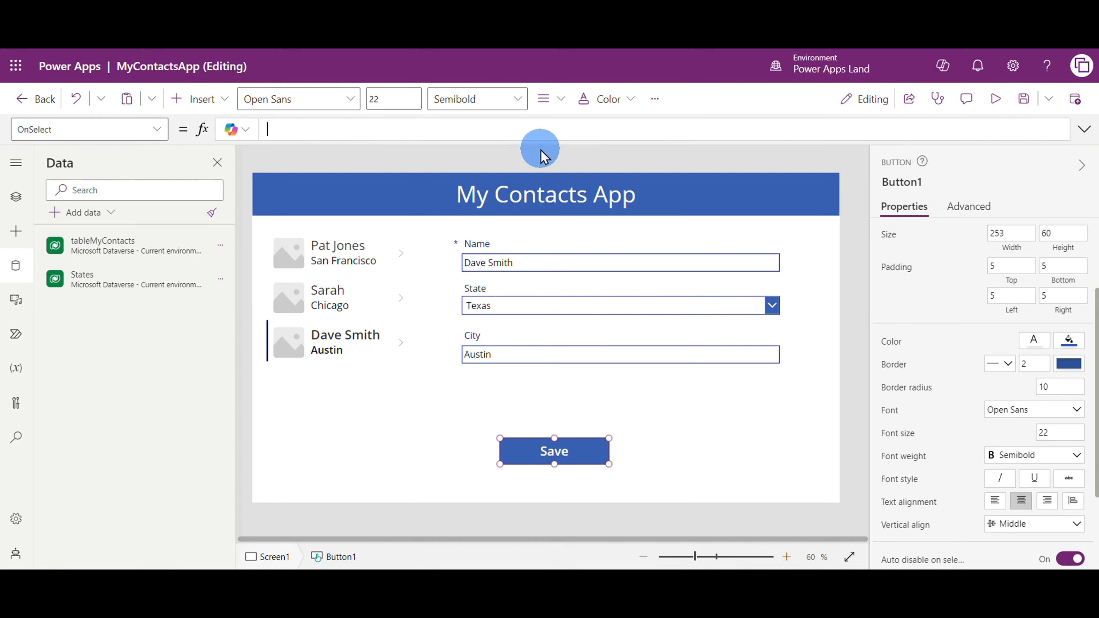
pyautogui.write('S')
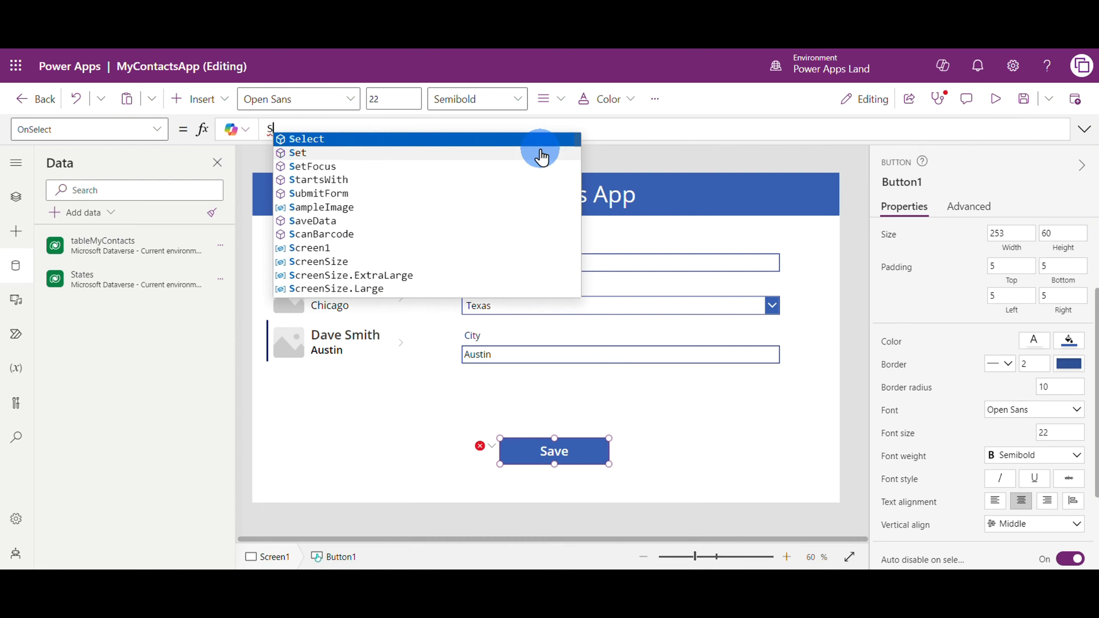
pyautogui.write('u')
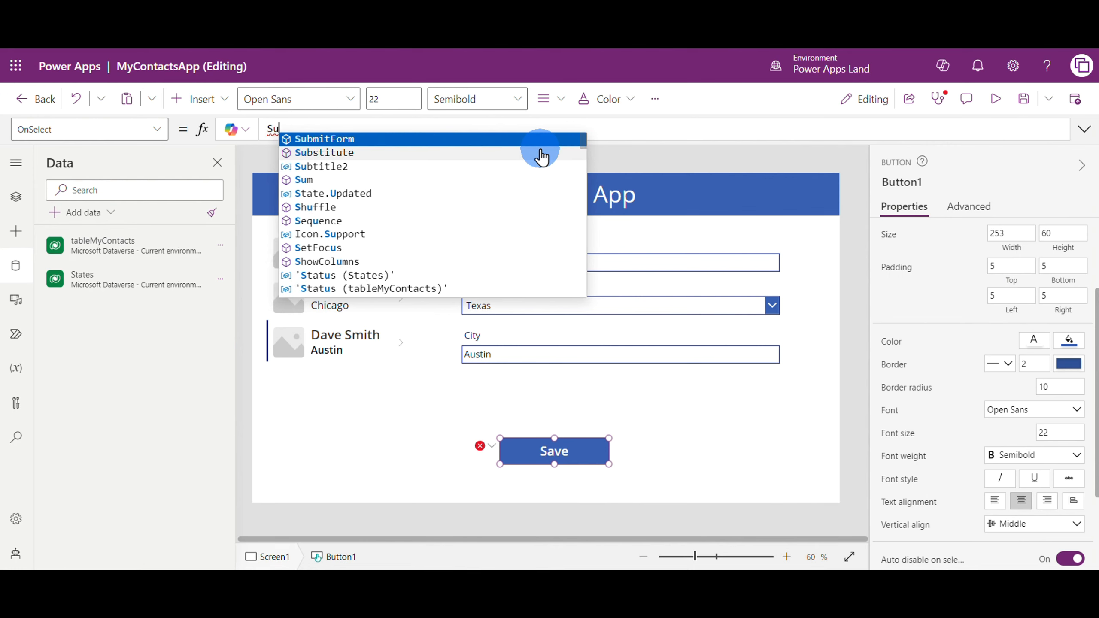
pyautogui.click(388, 140)
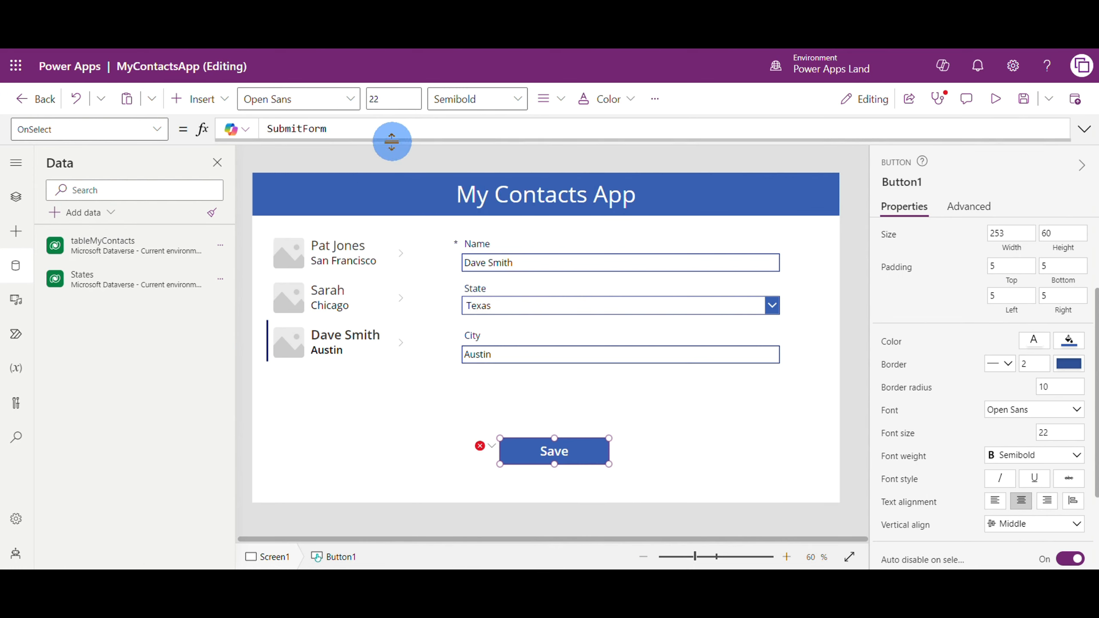
pyautogui.write('(')
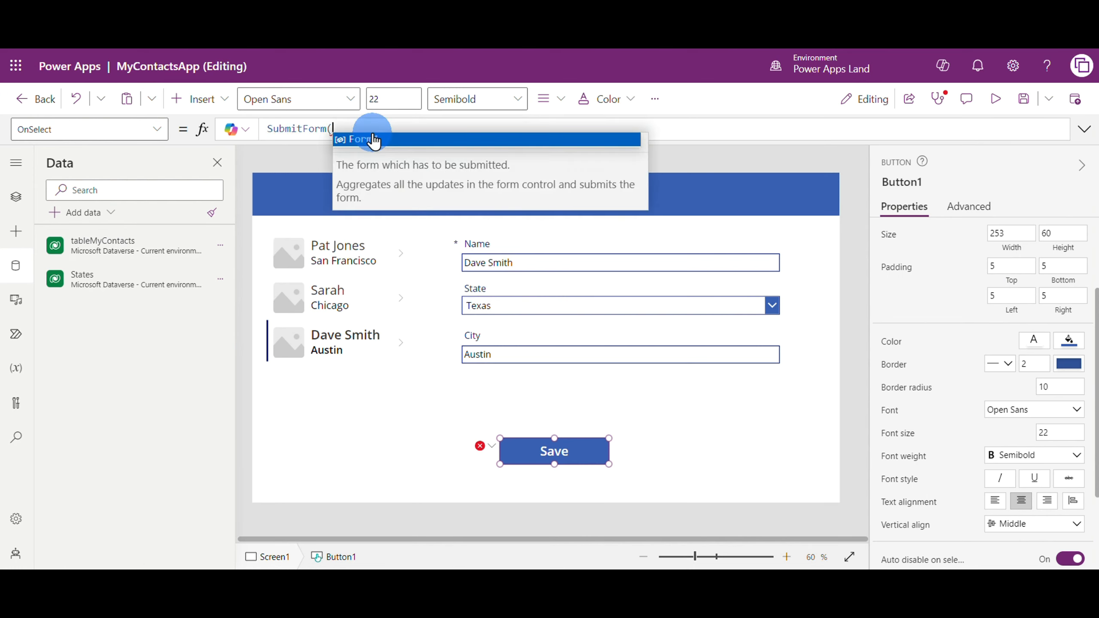
pyautogui.click(387, 140)
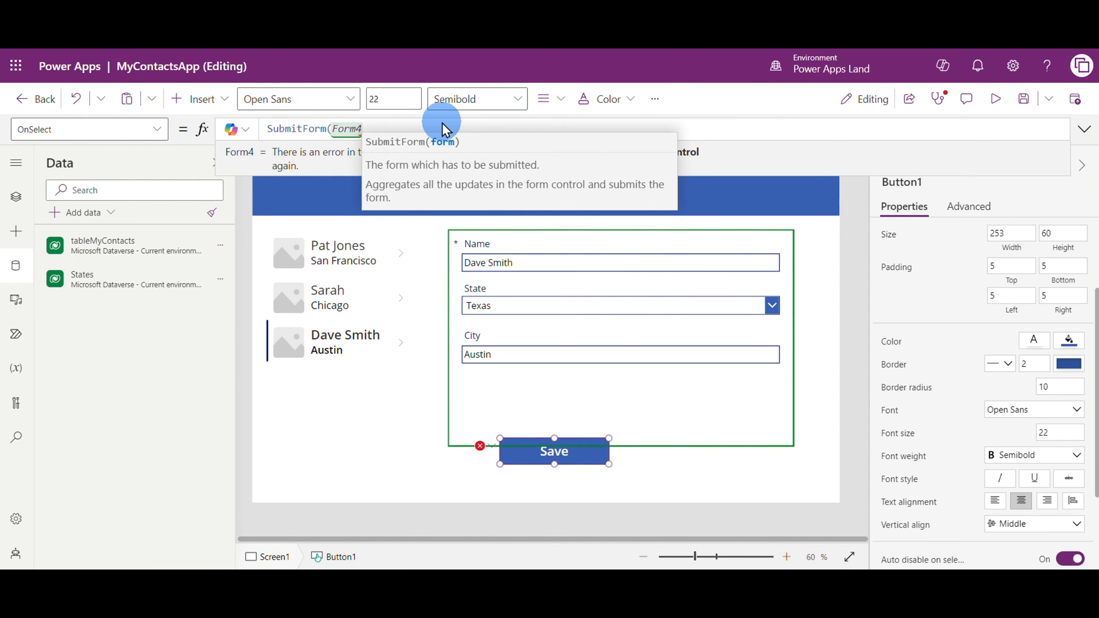
pyautogui.write(')')
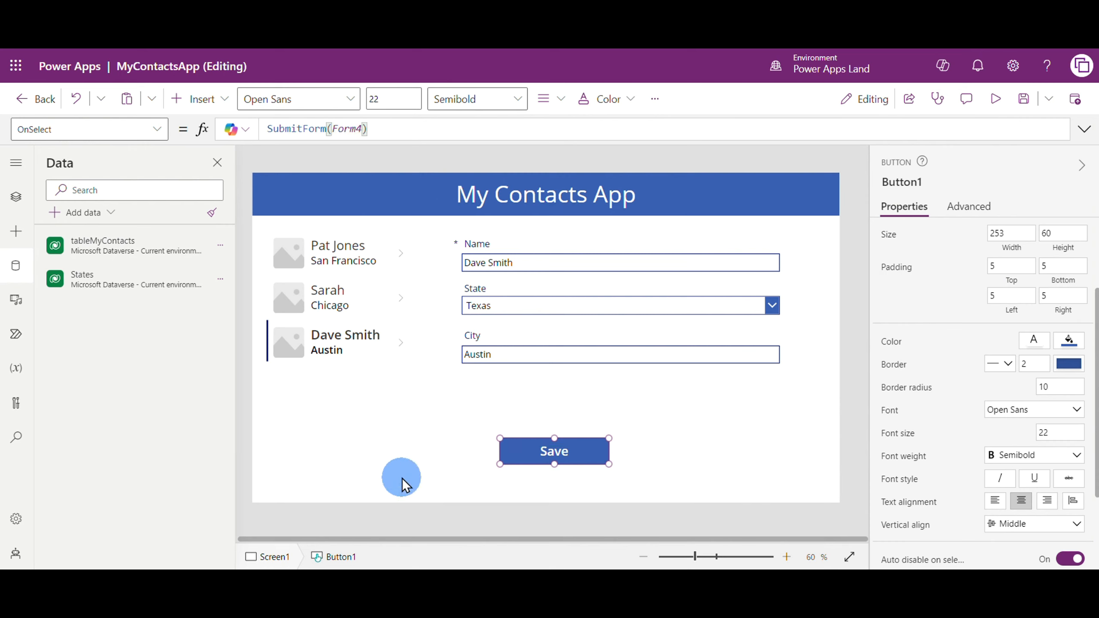
pyautogui.click(469, 450)
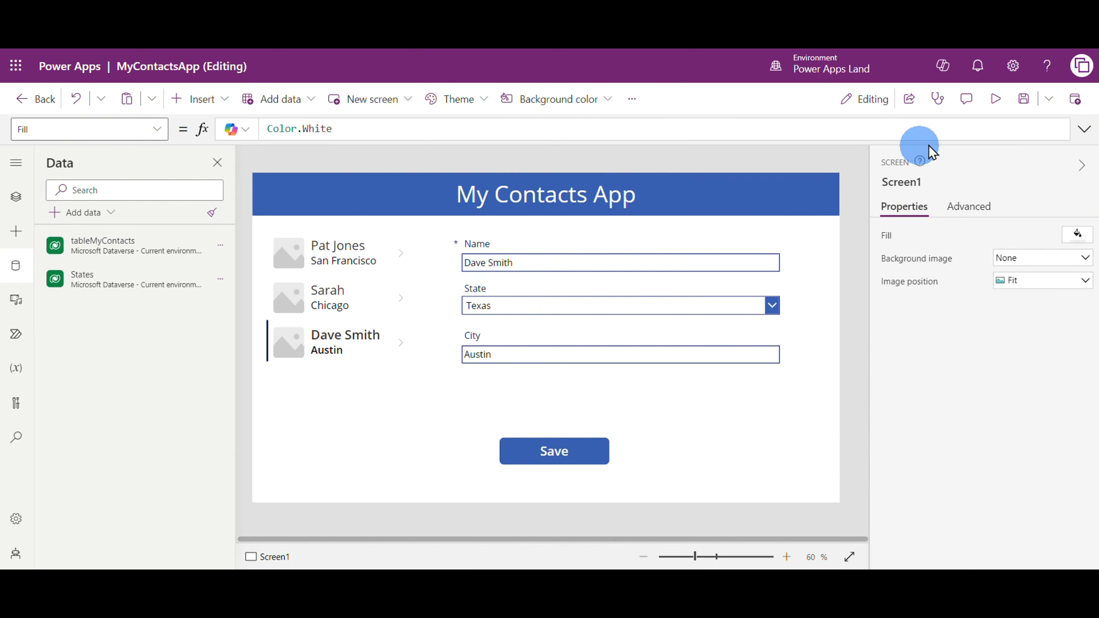
# Preview the app and shorten the surname to its initial in the third contact's Name field
pyautogui.click(995, 99)
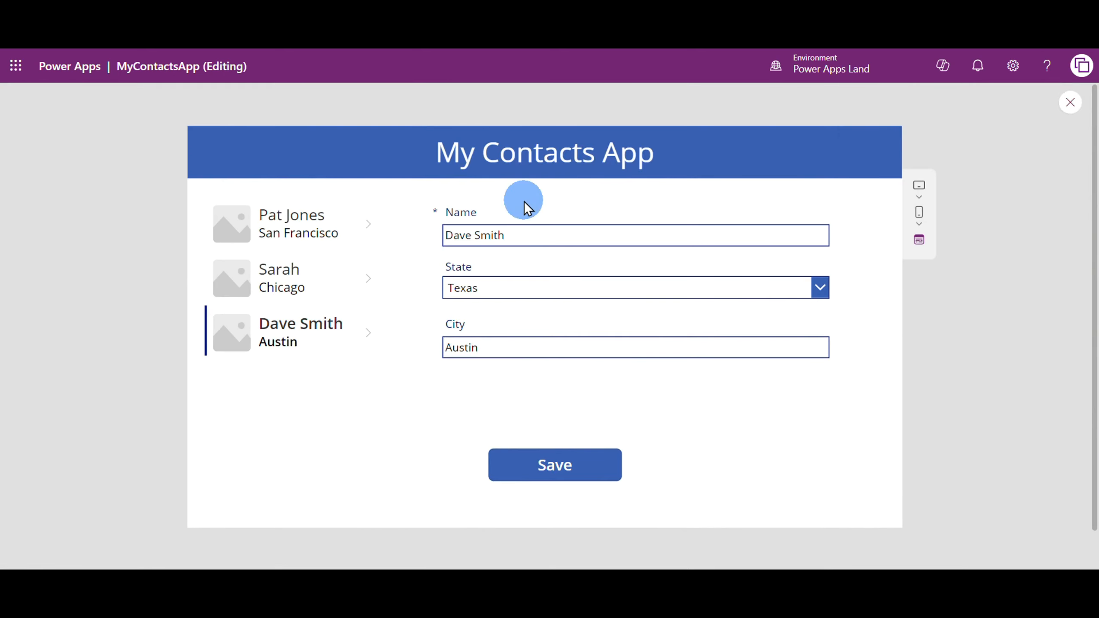
pyautogui.click(490, 233)
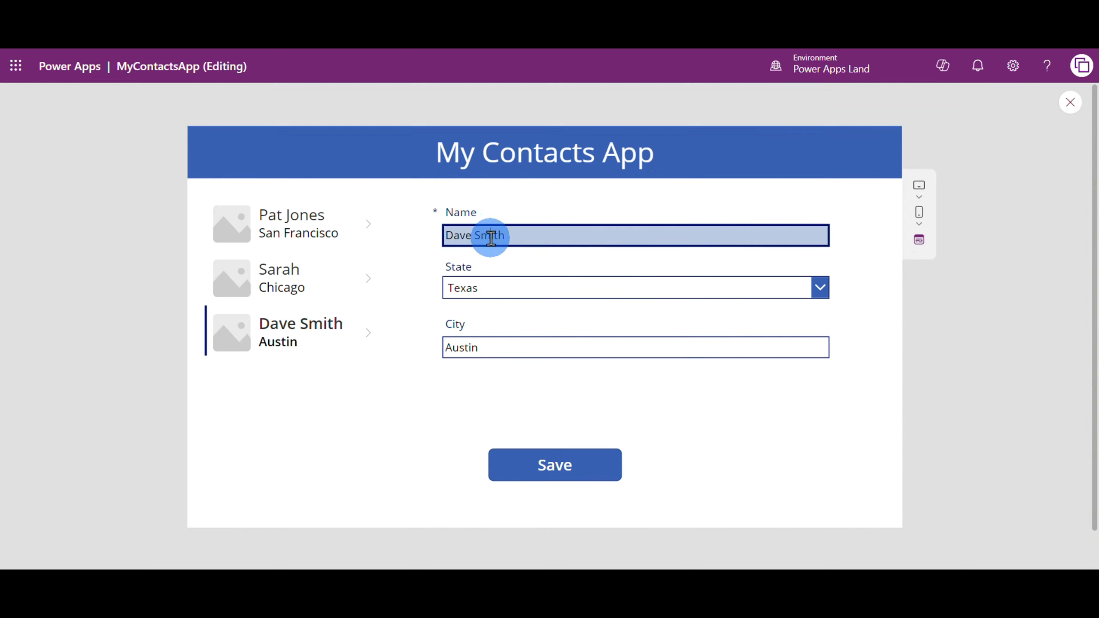
pyautogui.moveTo(481, 235); pyautogui.dragTo(639, 242)
pyautogui.press('BackSpace')
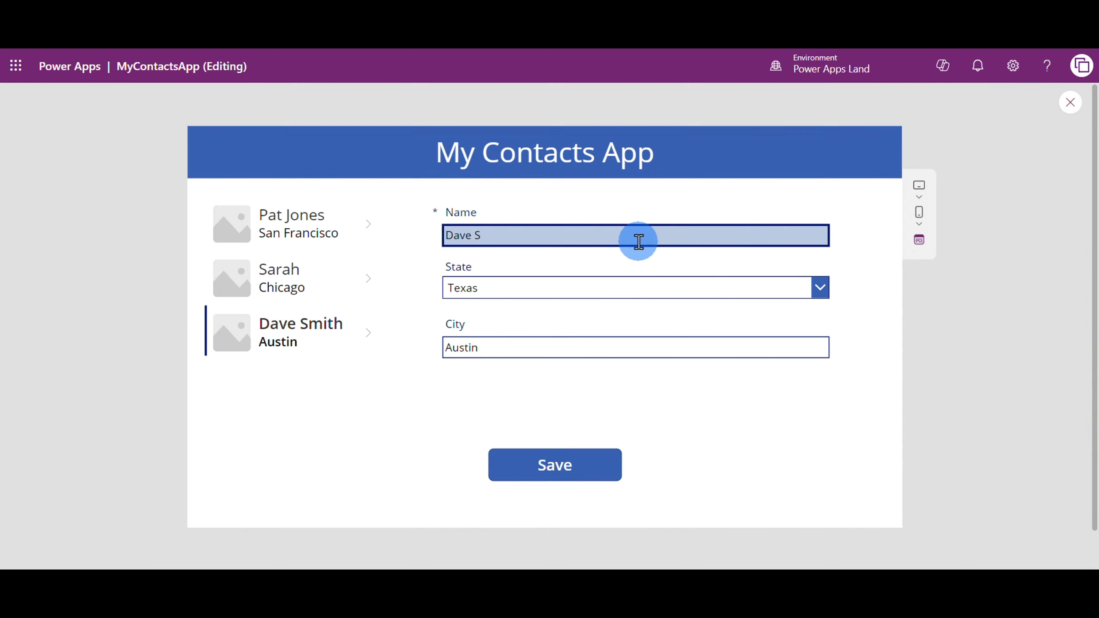
# Change the third contact's State to California and its City to San Diego in the form
pyautogui.click(506, 295)
pyautogui.click(507, 313)
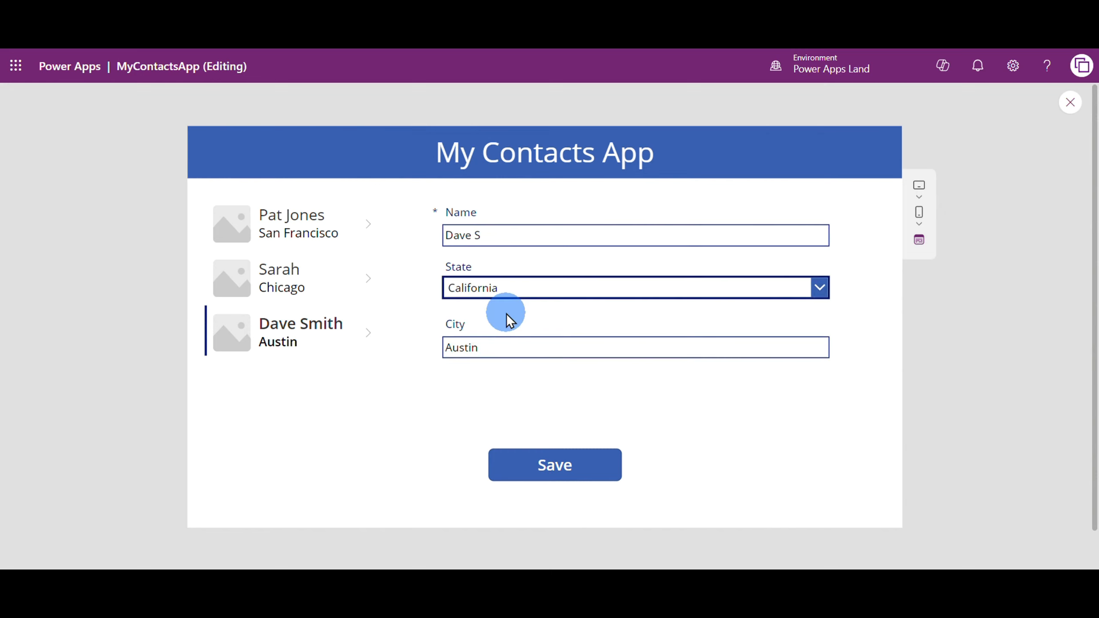
pyautogui.click(508, 349)
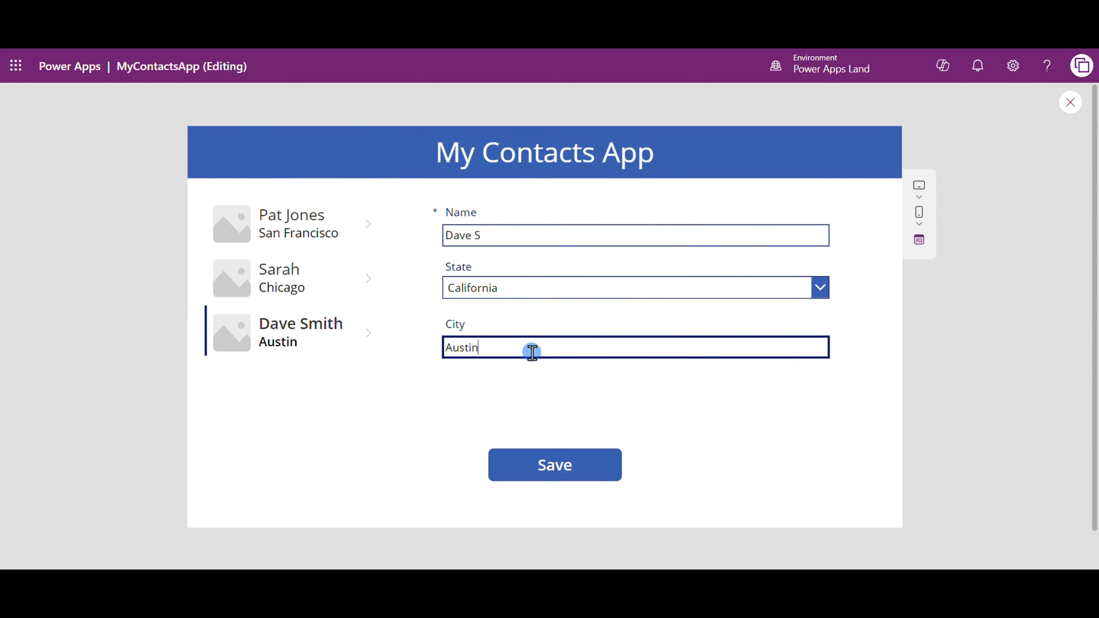
pyautogui.doubleClick(530, 351)
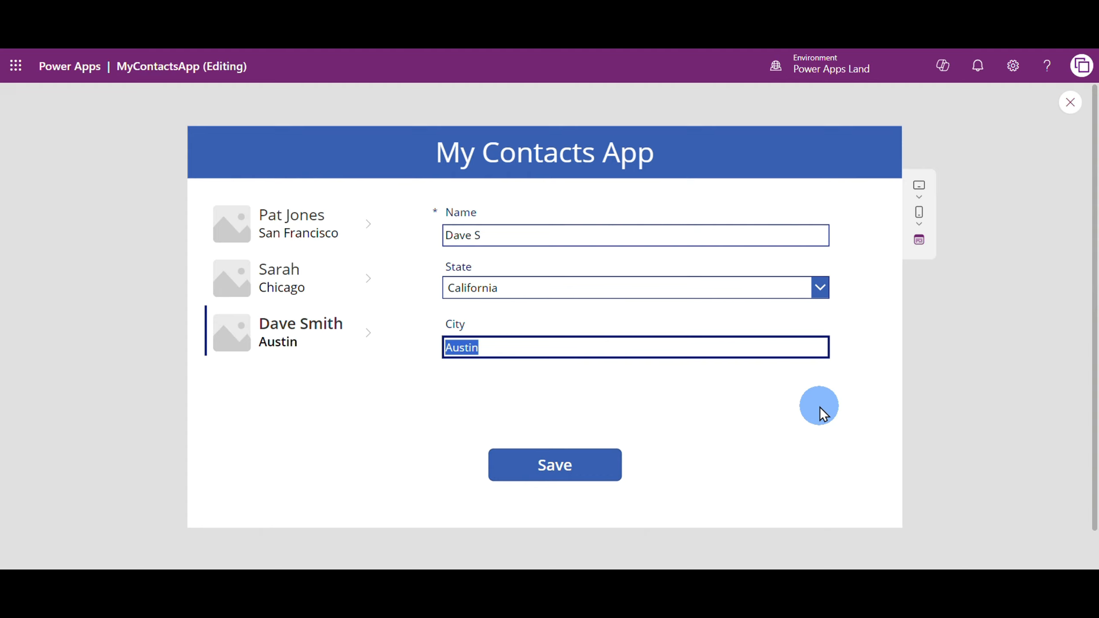
pyautogui.write('San Diego')
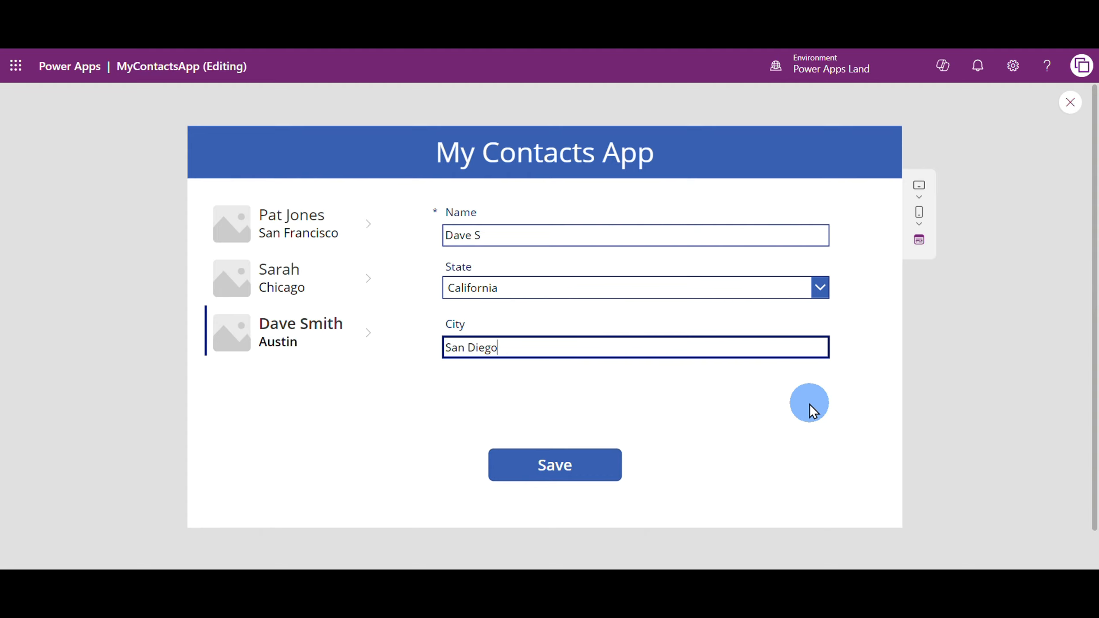
# Save the edited contact, and check the record by switching to the Chicago contact and back to the San Diego one
pyautogui.click(559, 473)
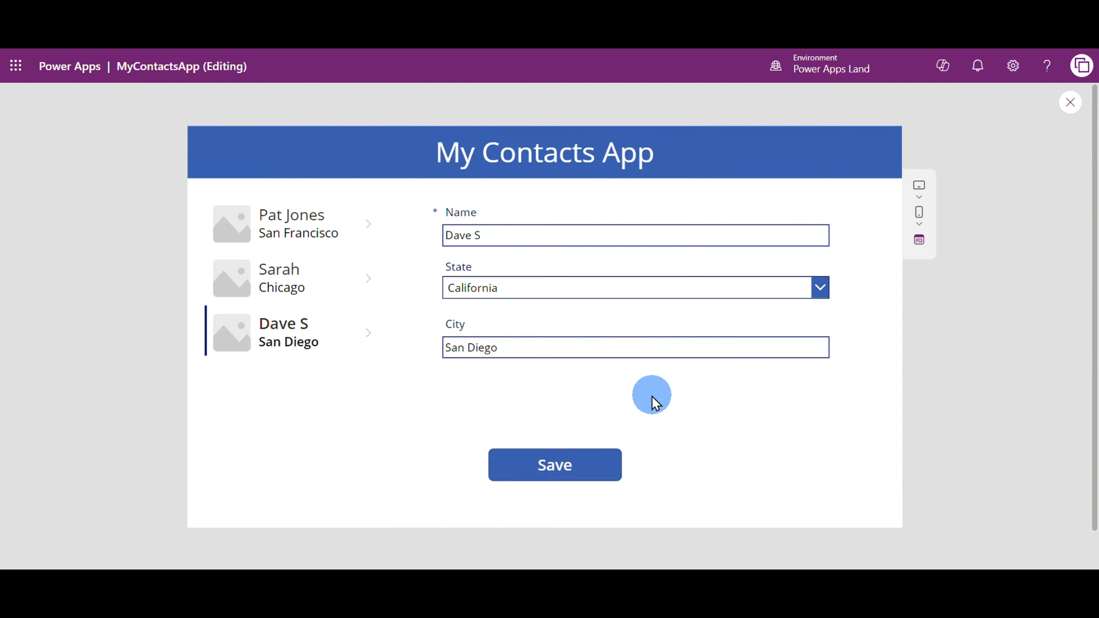
pyautogui.click(275, 279)
pyautogui.click(270, 331)
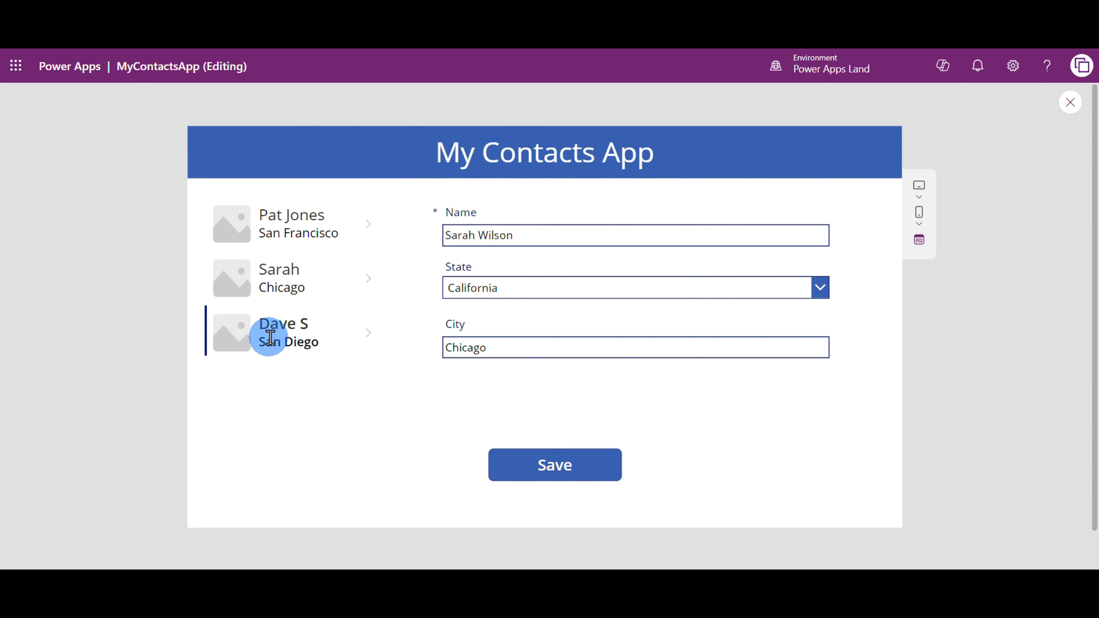